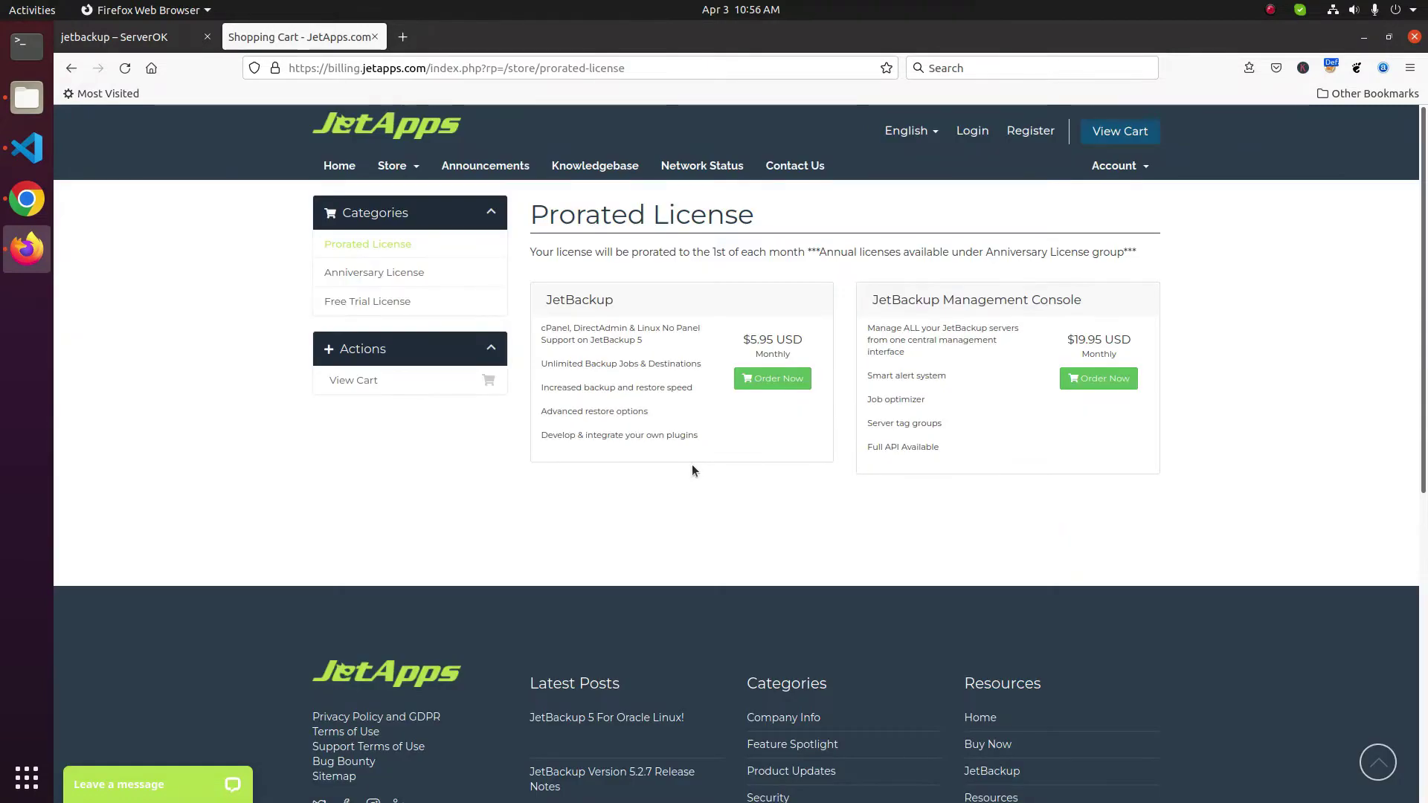
Highlight the JetBackup $5.95 USD monthly price on the Prorated License page
drag(743, 339, 805, 339)
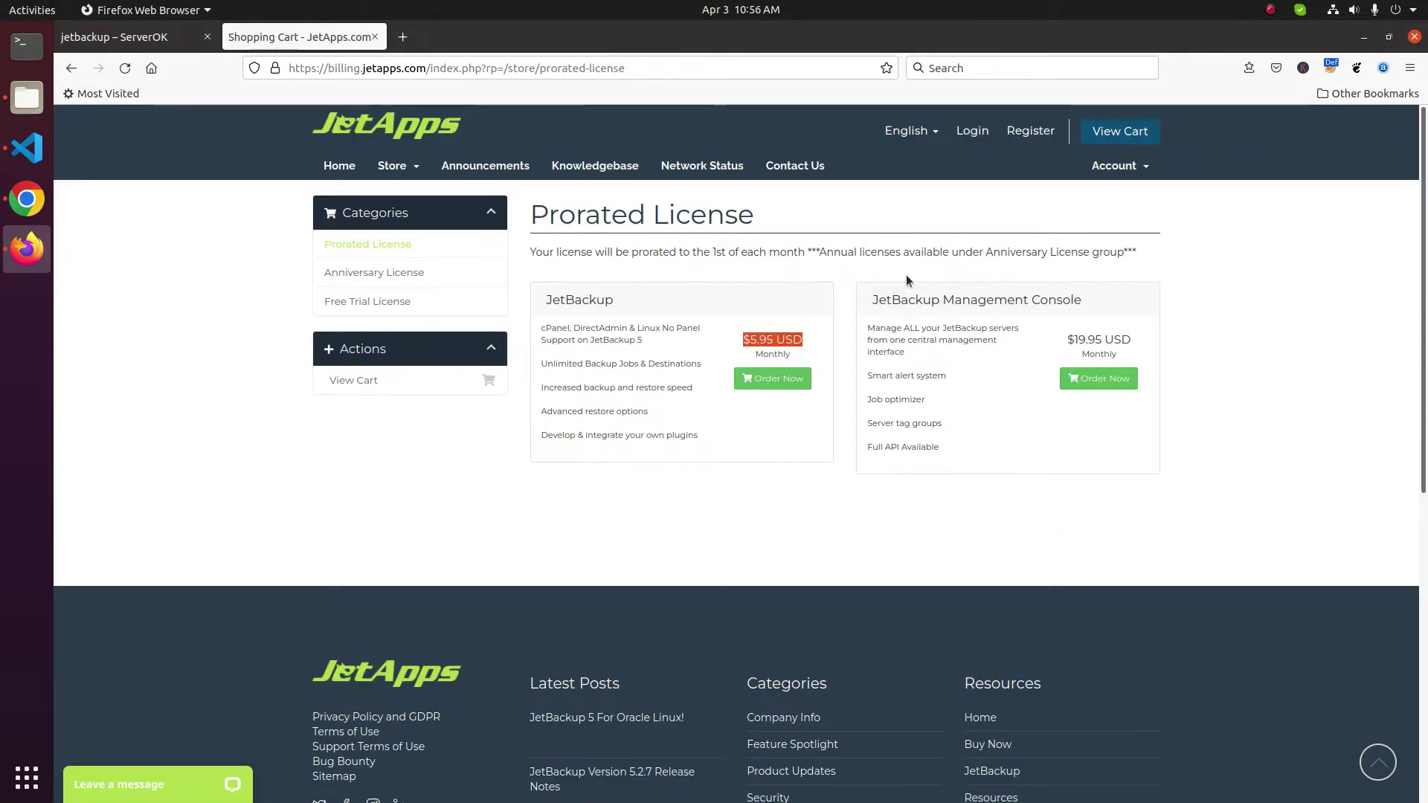
click(155, 46)
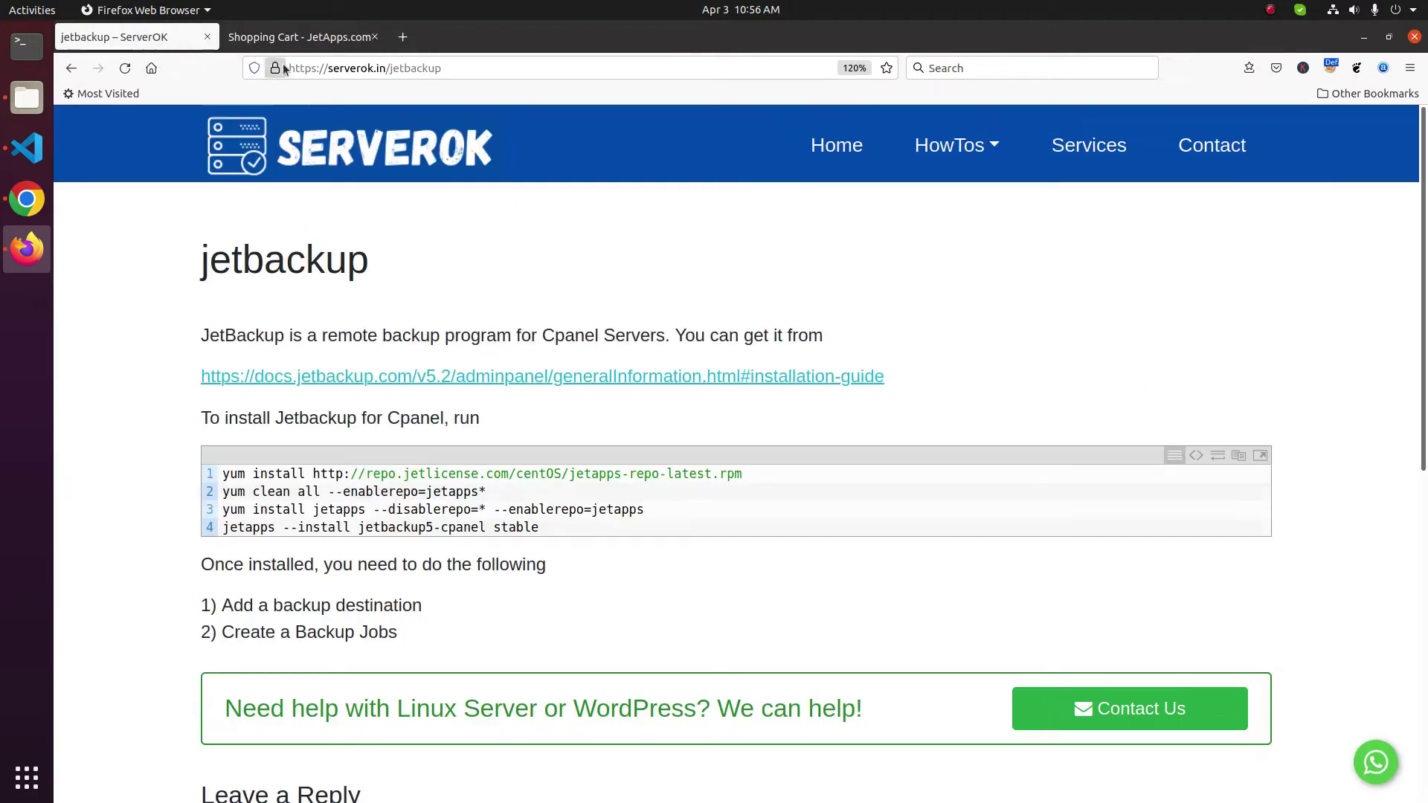
Bring the server's root SSH terminal session to the front
click(337, 68)
drag(339, 68, 413, 67)
click(476, 68)
click(725, 517)
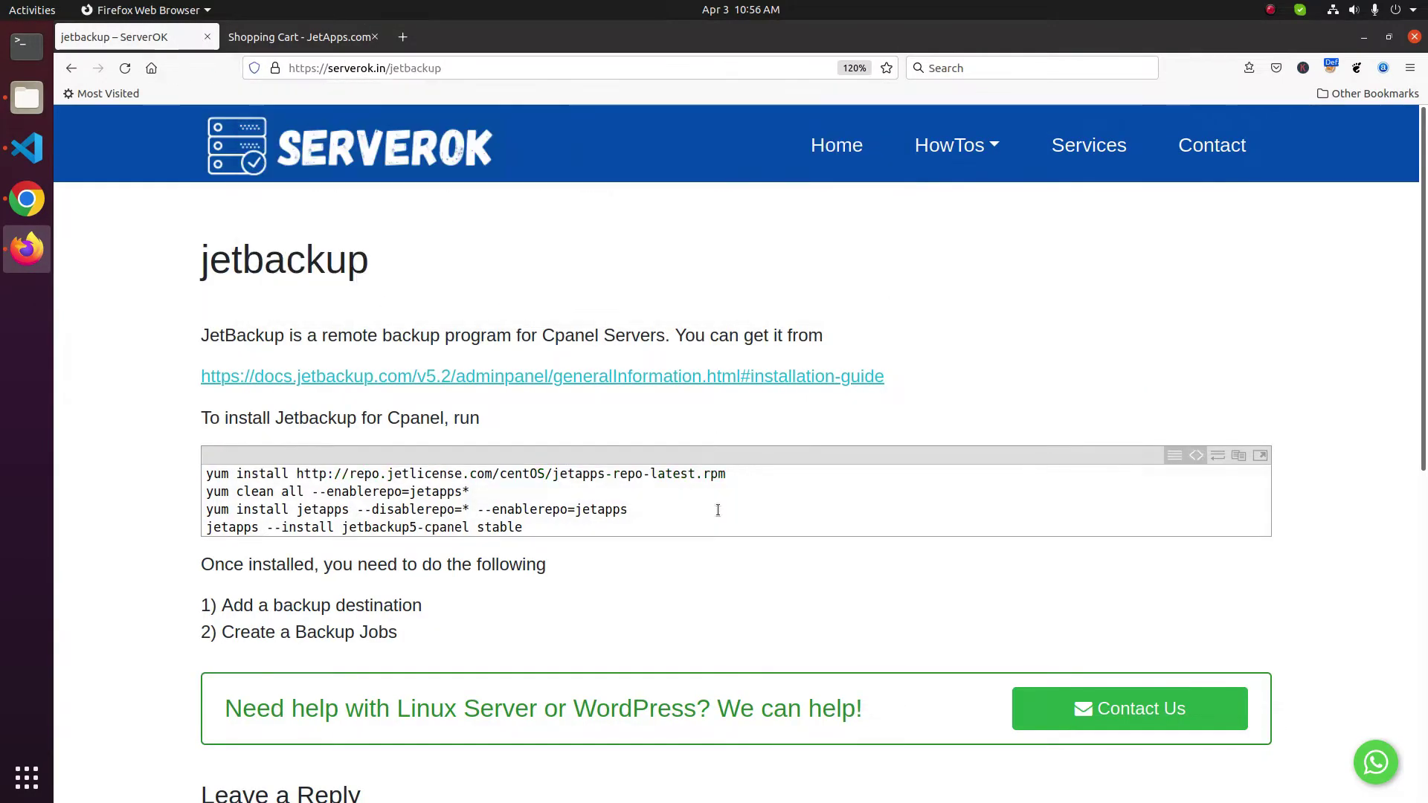
click(28, 47)
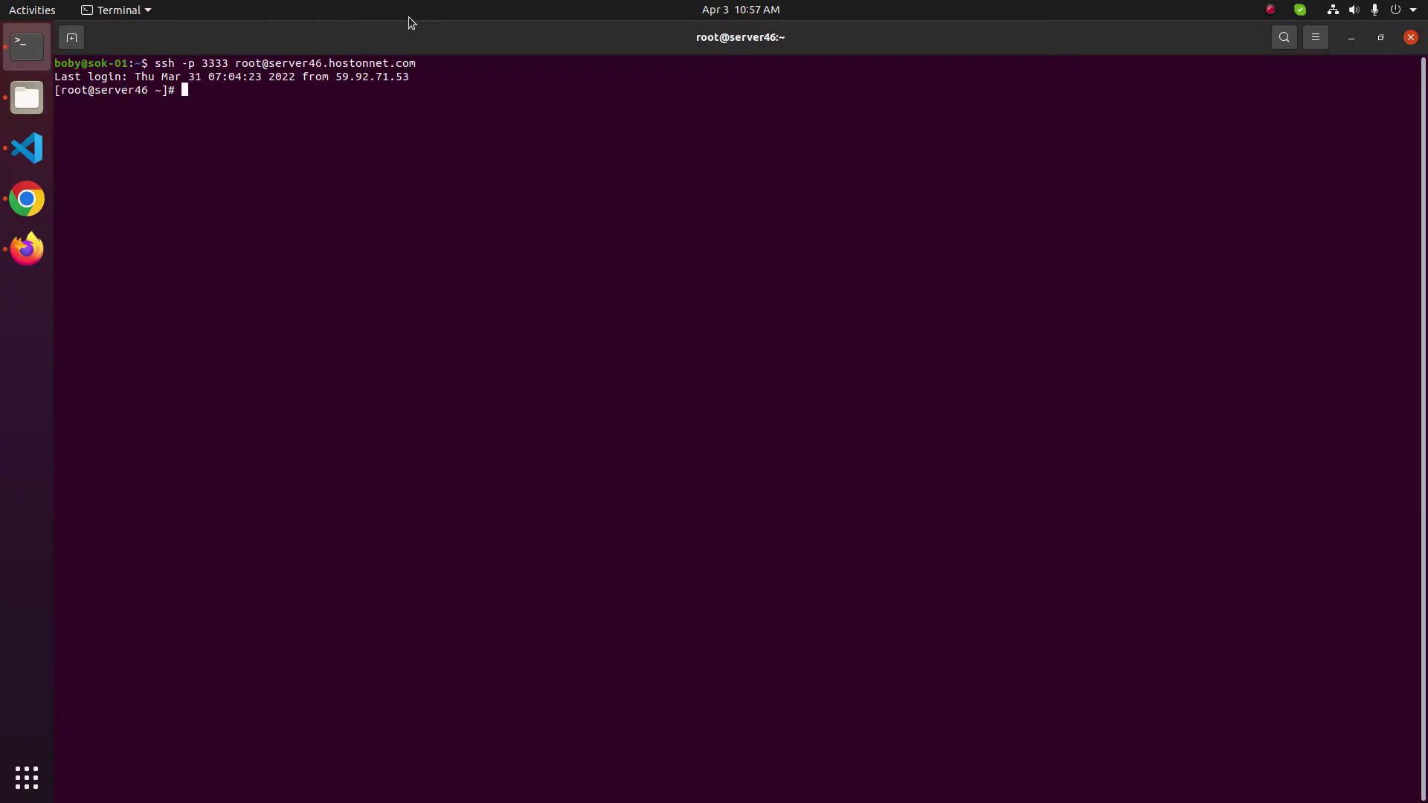
Run cat /etc/*release and highlight CloudLinux 8.5 in the output
text(cat /etc/*release)
key(Return)
drag(142, 196, 237, 196)
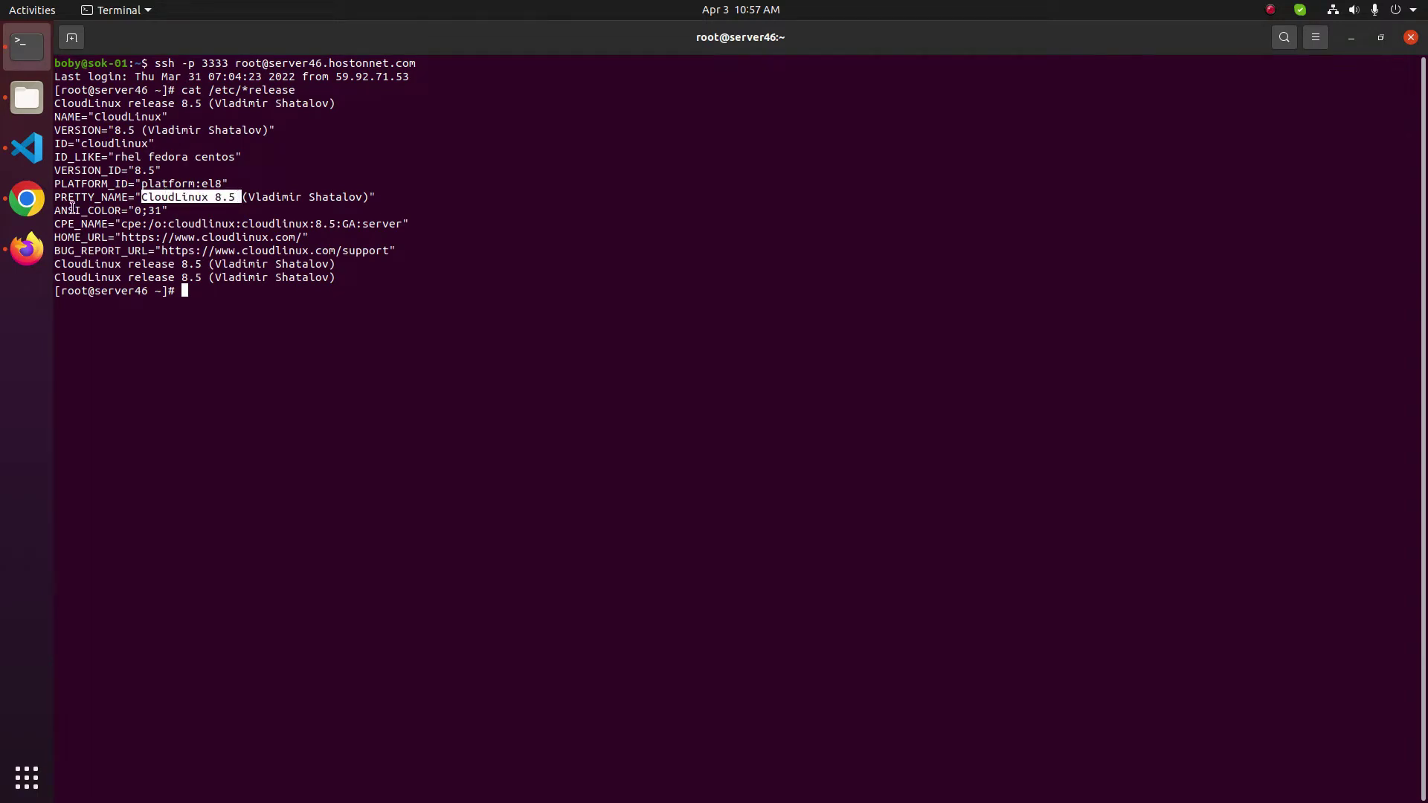
Copy the jetapps repo yum install line from the guide and paste it at the terminal prompt
click(27, 248)
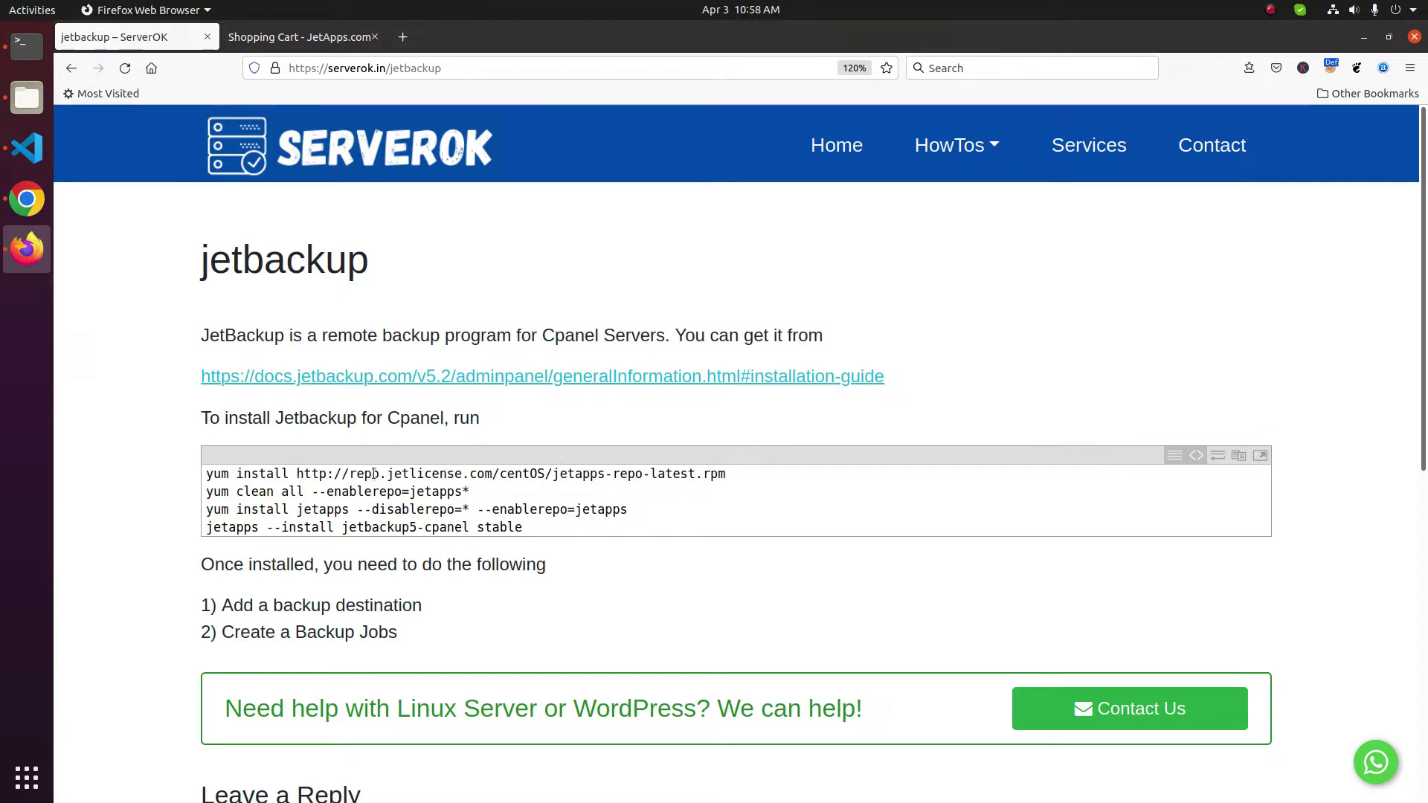
triple_click(336, 476)
right_click(270, 481)
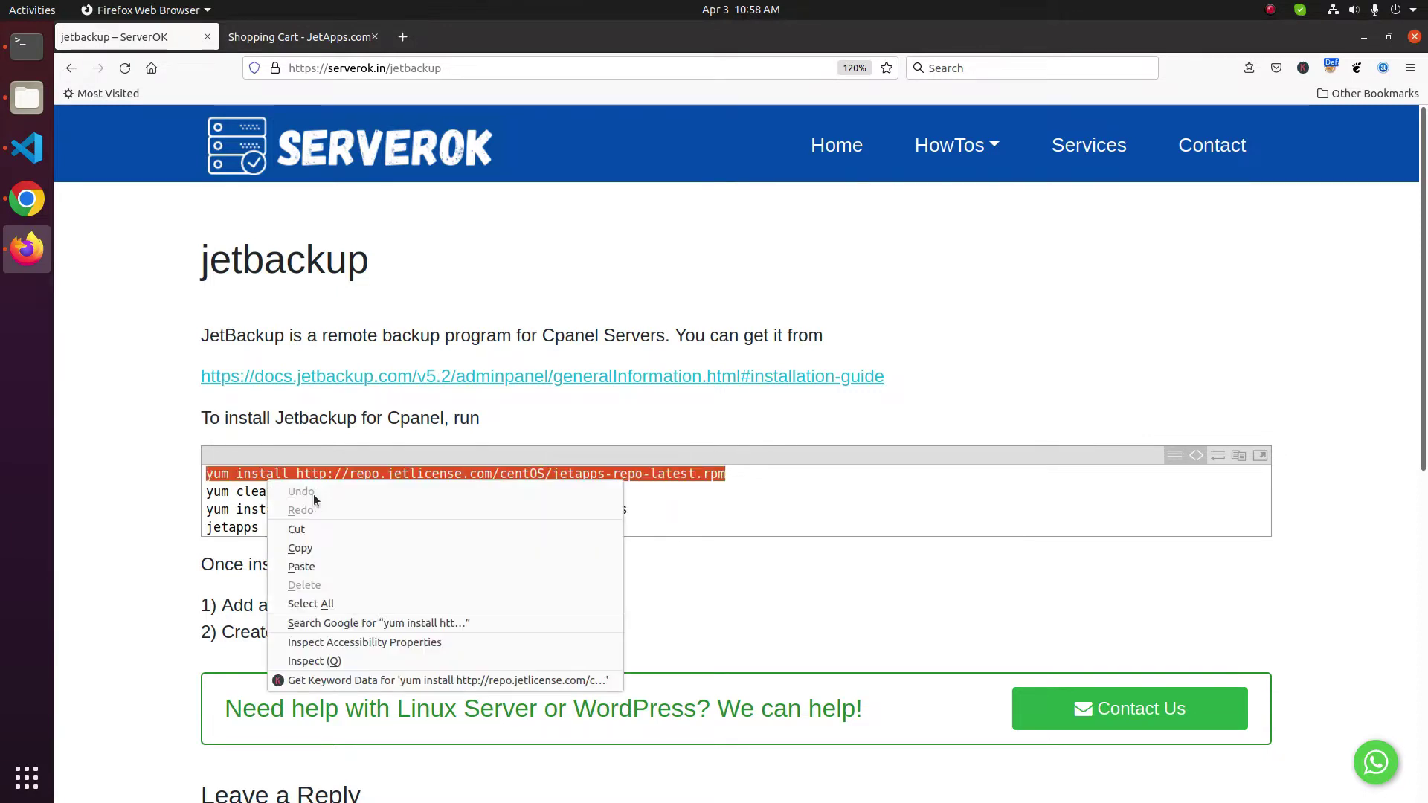
click(302, 549)
click(26, 47)
right_click(667, 231)
click(715, 281)
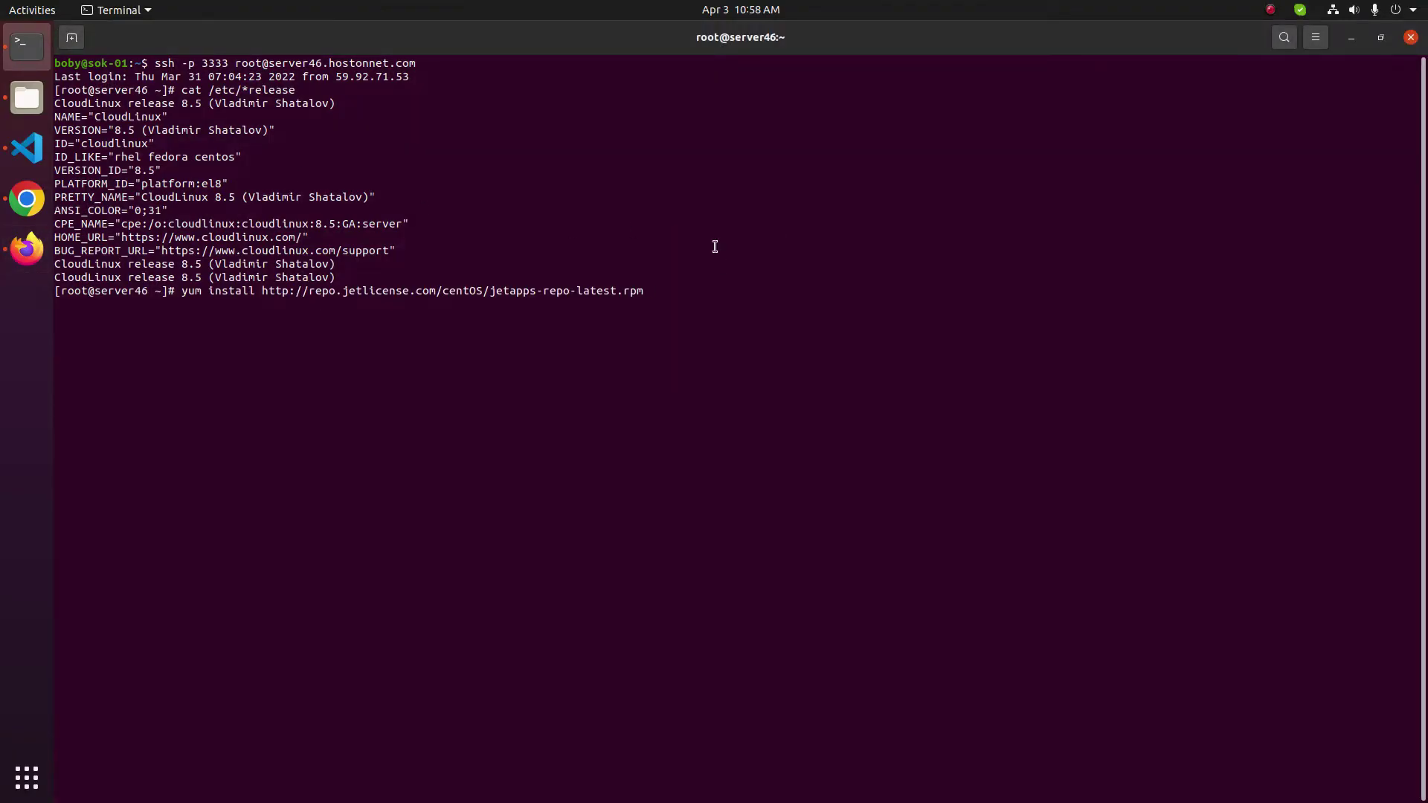
Run the jetapps-repo install and confirm it with y
key(Return)
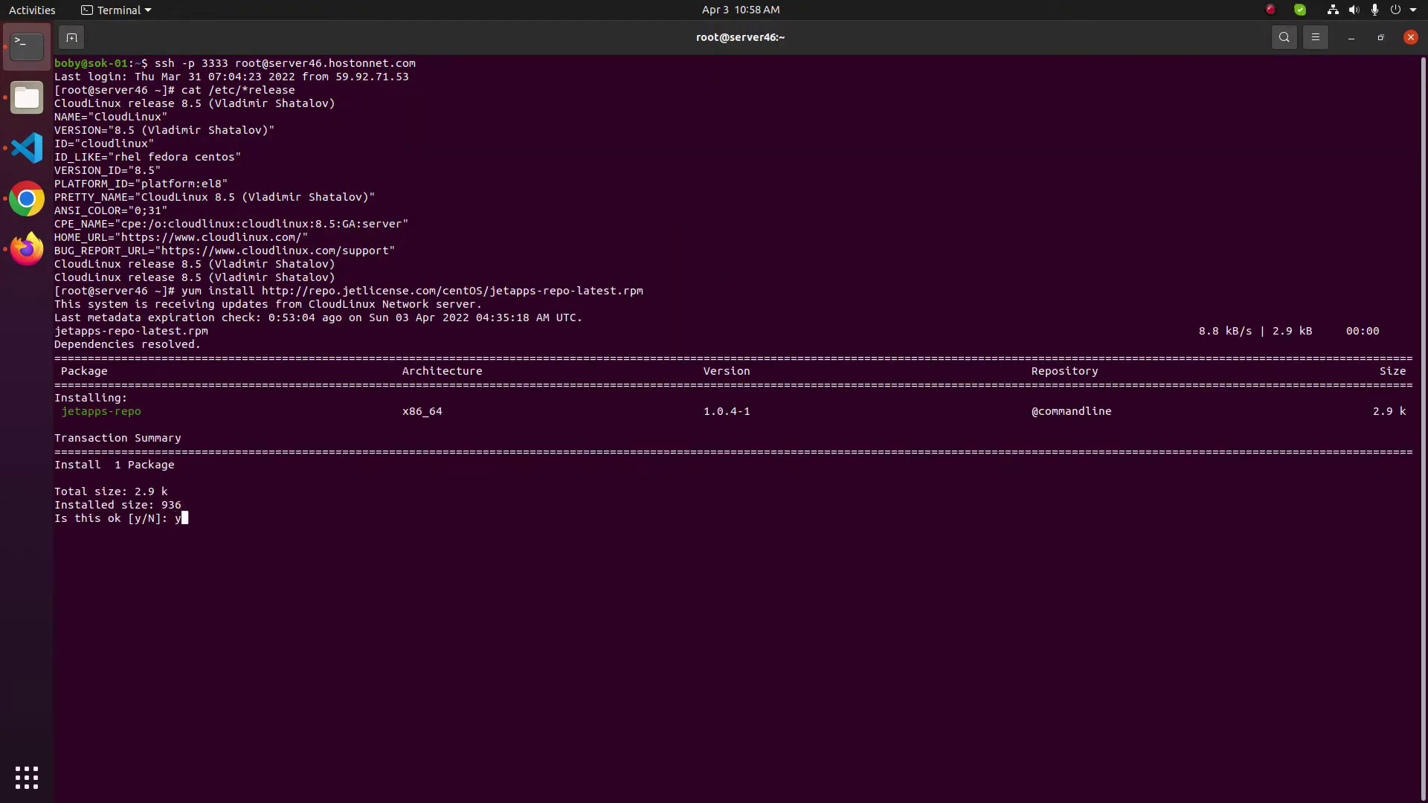
text(y)
key(Return)
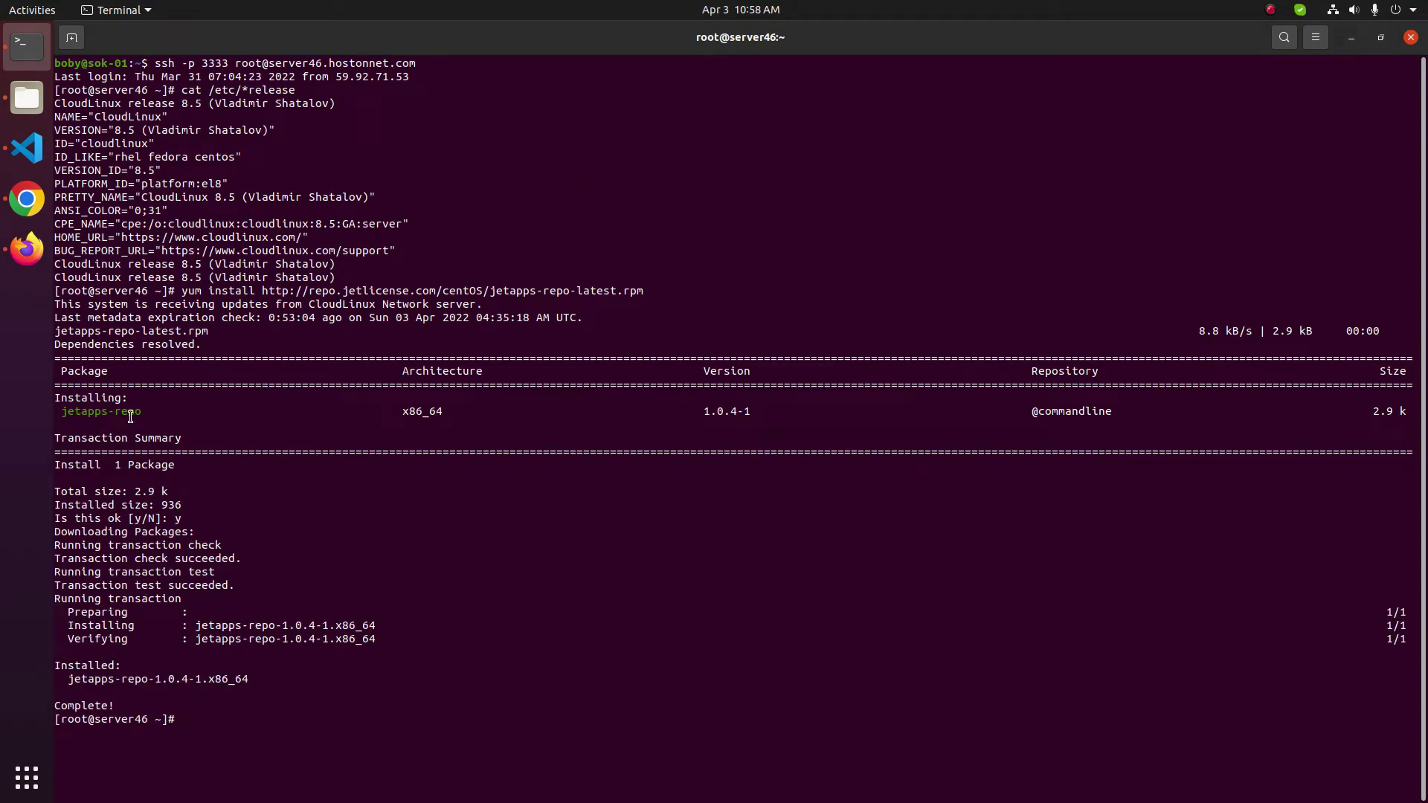
Copy yum clean all from the guide, run it on the server, and enlarge the terminal text
click(27, 249)
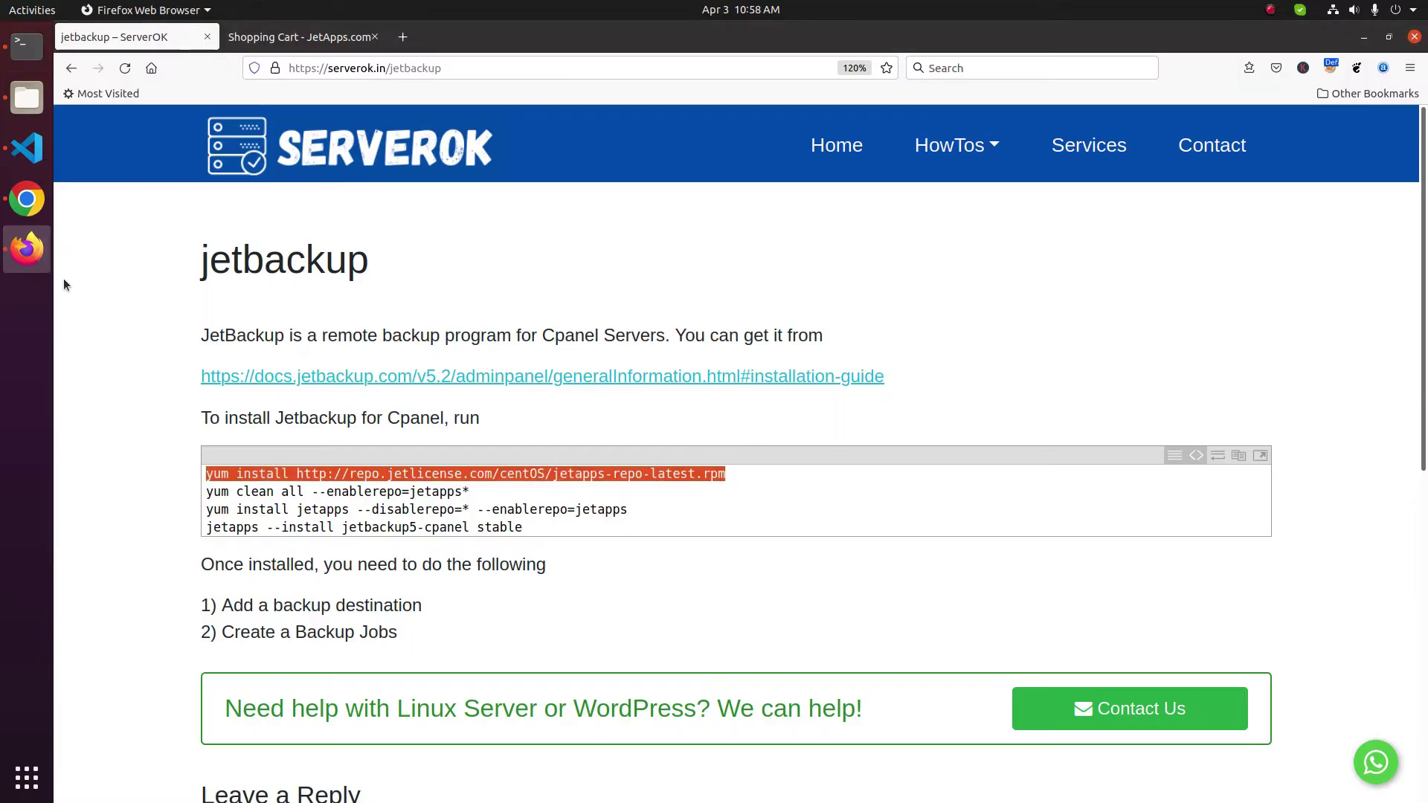
triple_click(236, 491)
key(ctrl+c)
key(alt+Tab)
key(ctrl+shift+v)
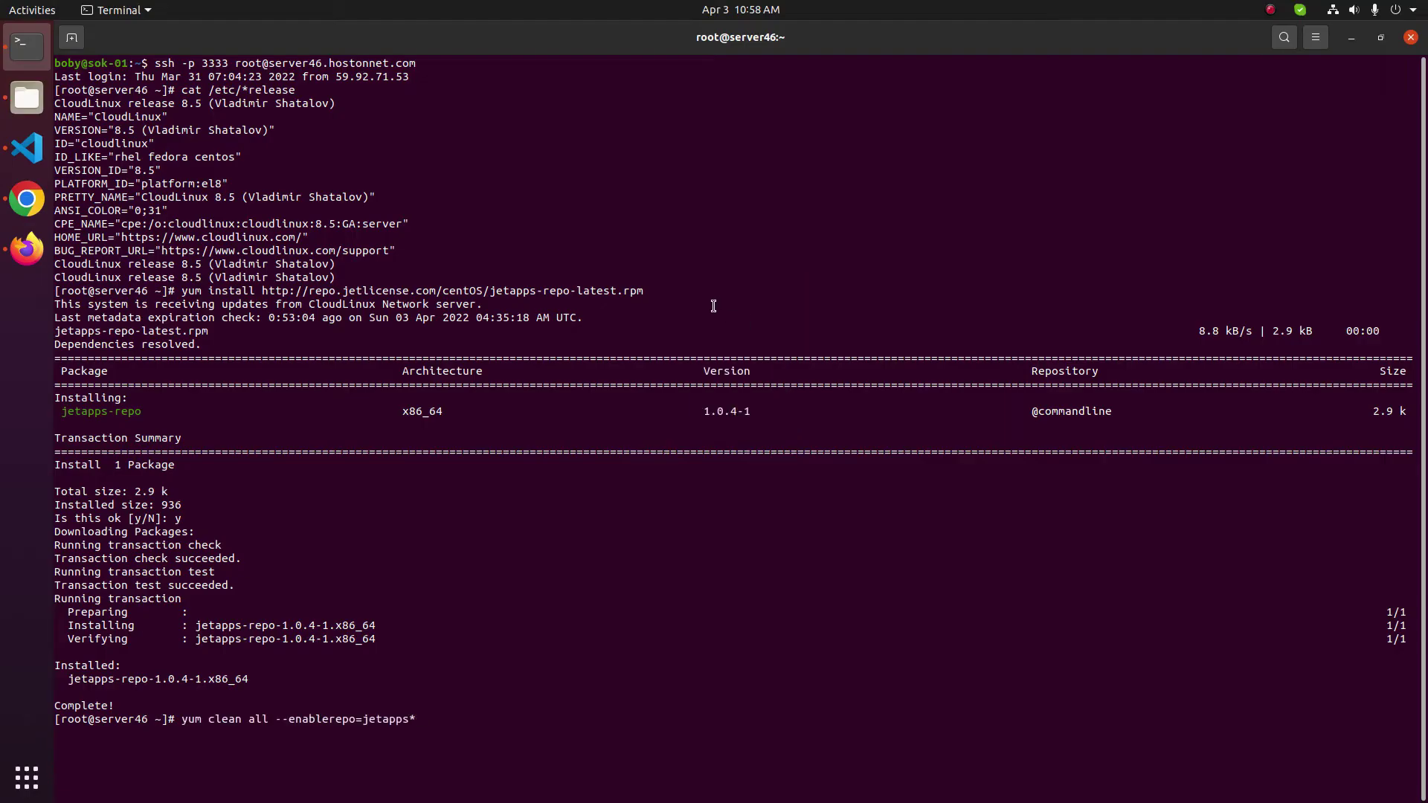
key(Return)
key(ctrl+plus)
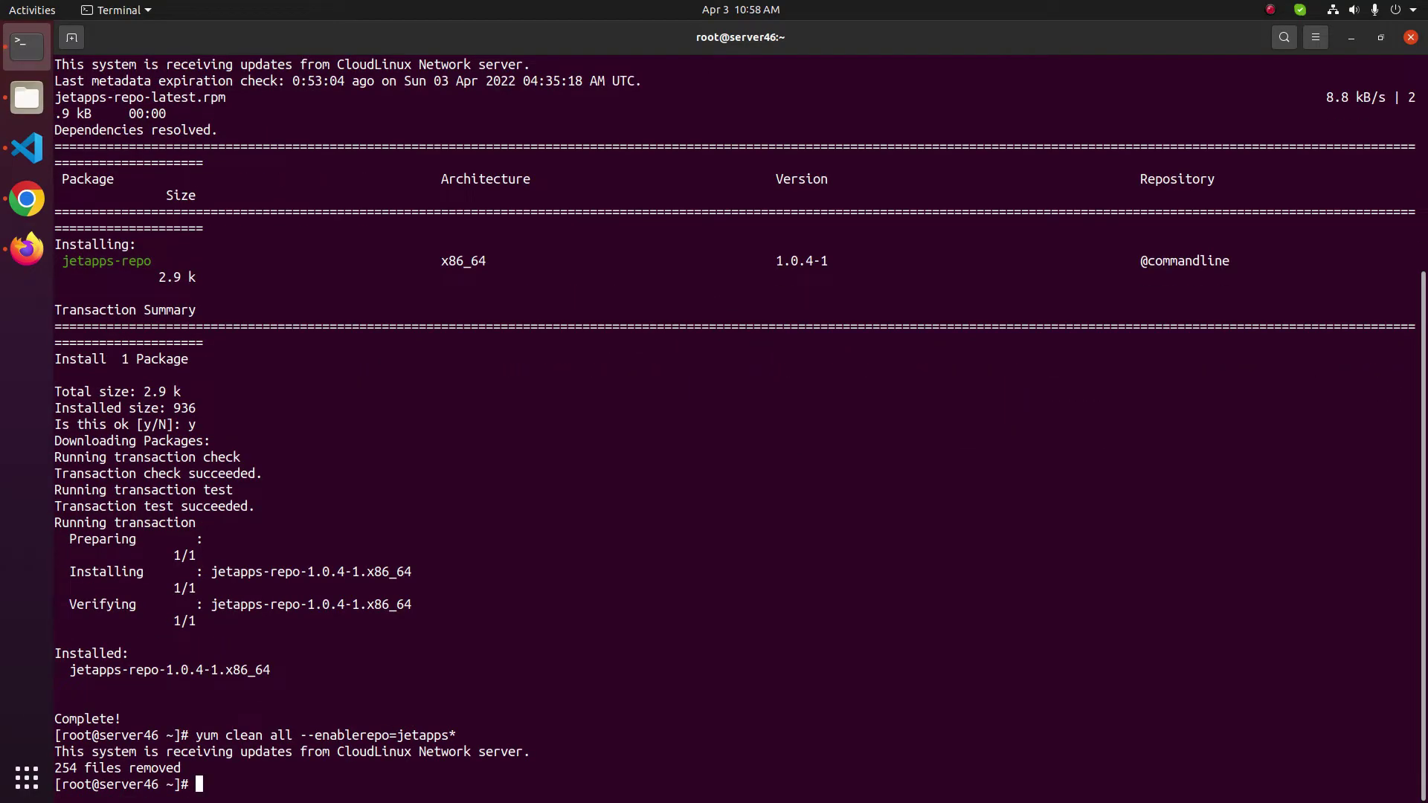
Run yum install jetapps, answering y to the package and to the JetApps signing key
key(alt+Tab)
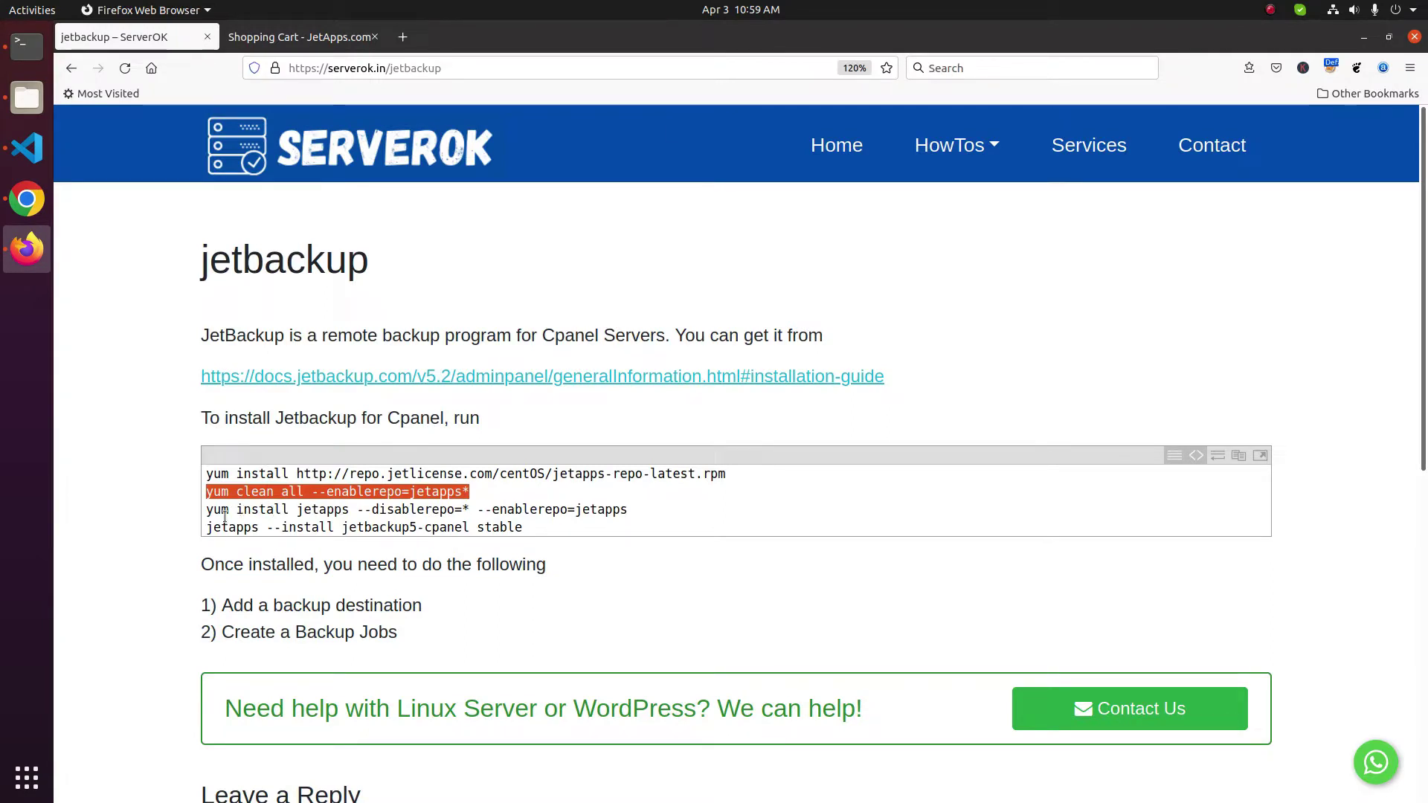
triple_click(319, 508)
key(alt+Tab)
key(ctrl+shift+v)
key(Return)
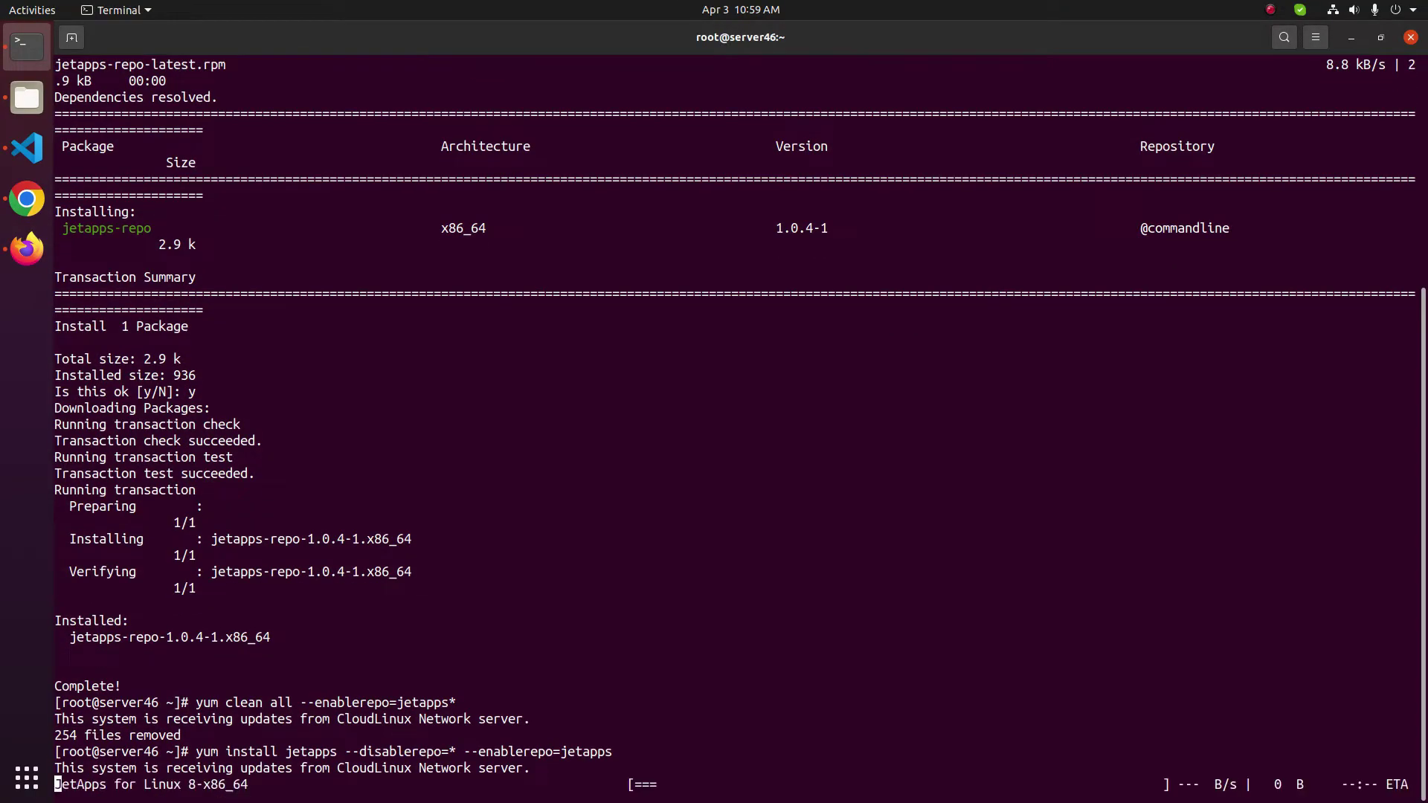
text(y)
key(Return)
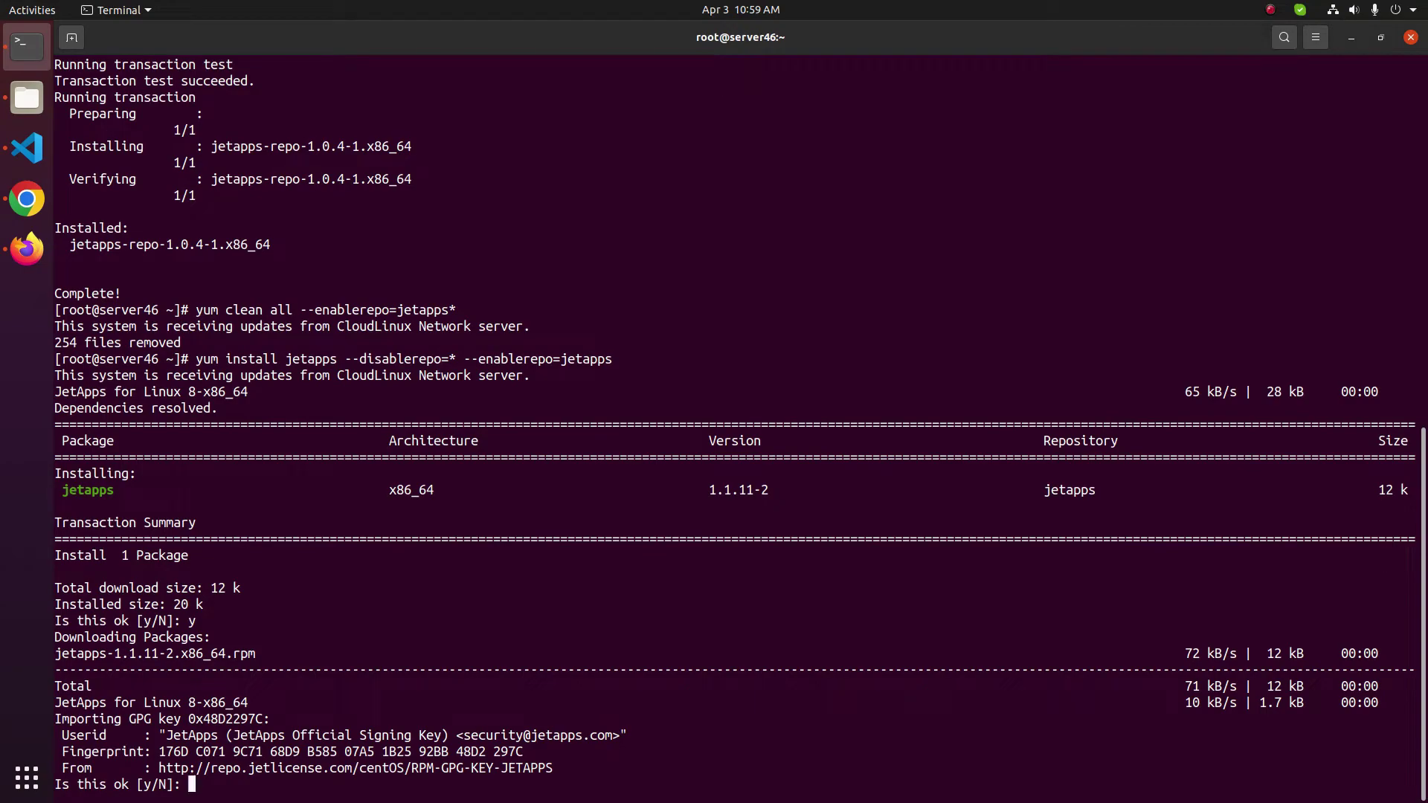
text(y)
key(Return)
key(alt+Tab)
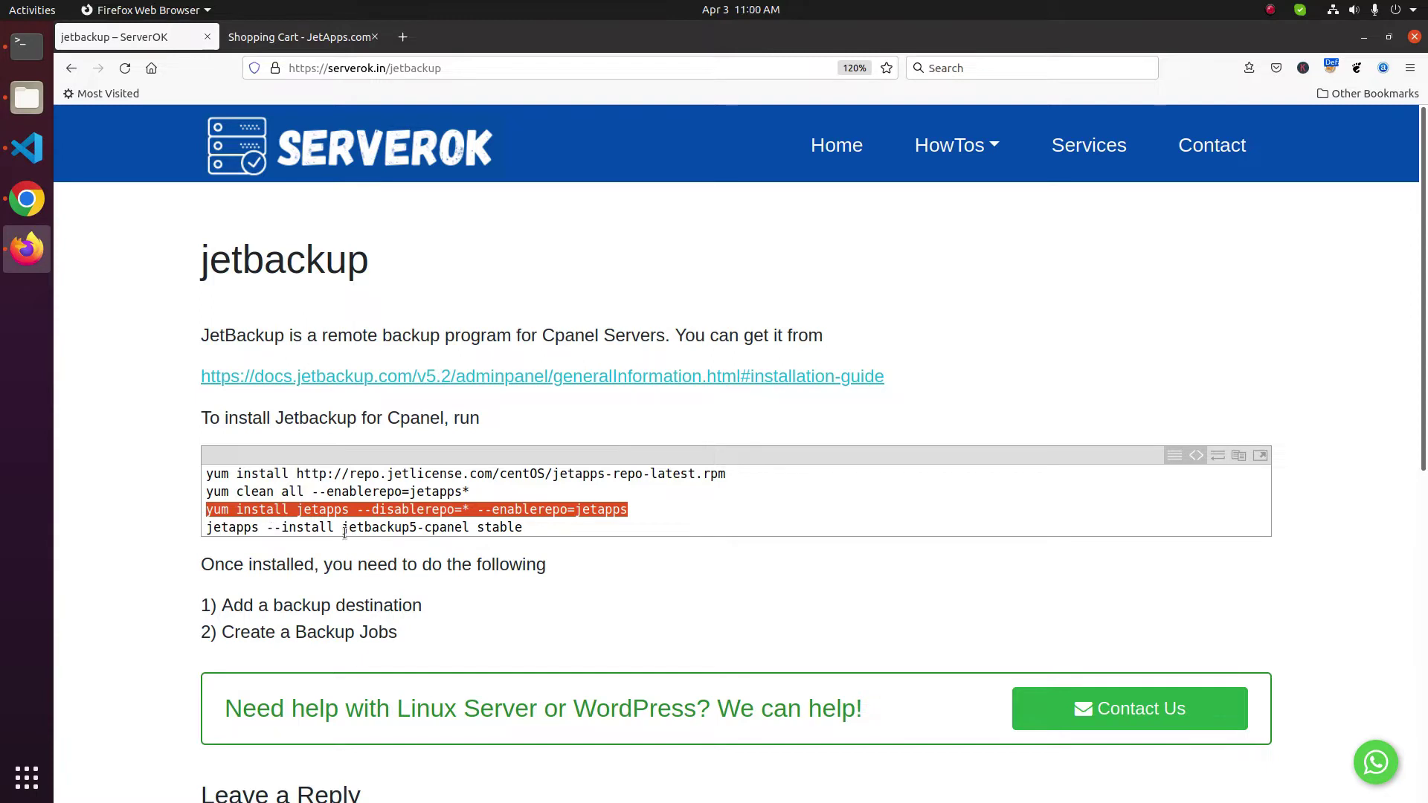
Copy the jetapps --install jetbackup5-cpanel command from the guide and run it on the server
triple_click(417, 526)
right_click(417, 527)
click(446, 593)
key(alt+Tab)
key(ctrl+shift+v)
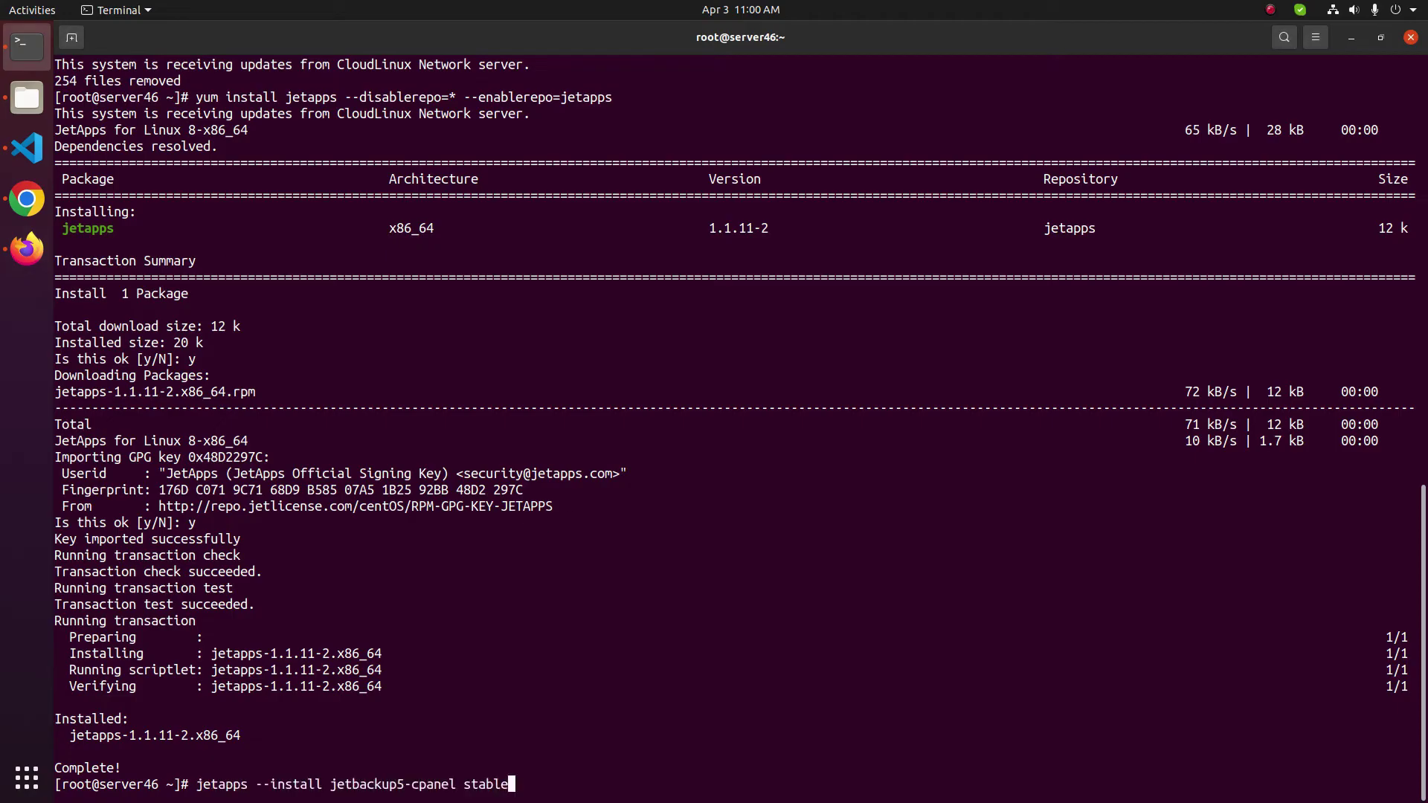
key(Return)
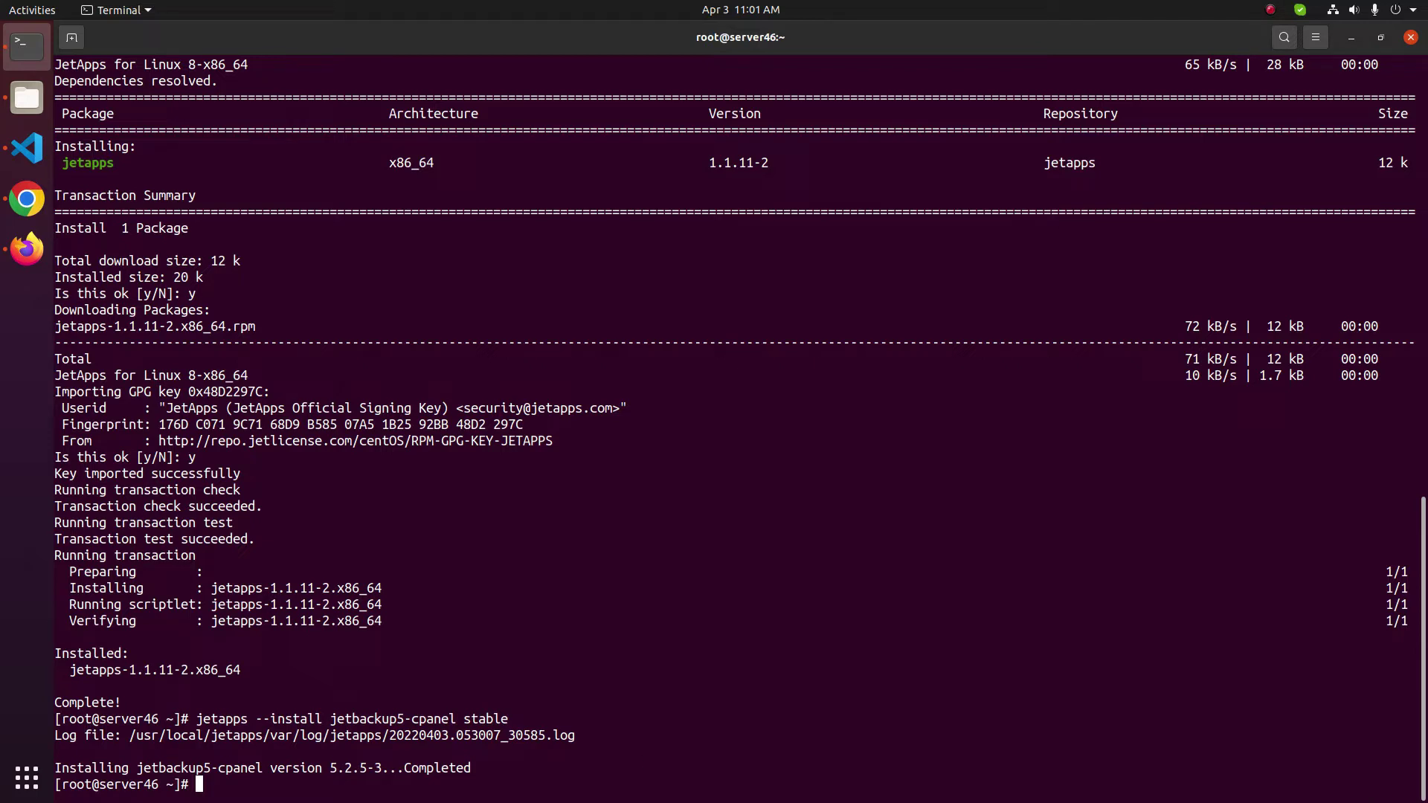
Run whmlogin and copy the generated WHM login URL toward a new browser address field
text(whmlogin)
key(Return)
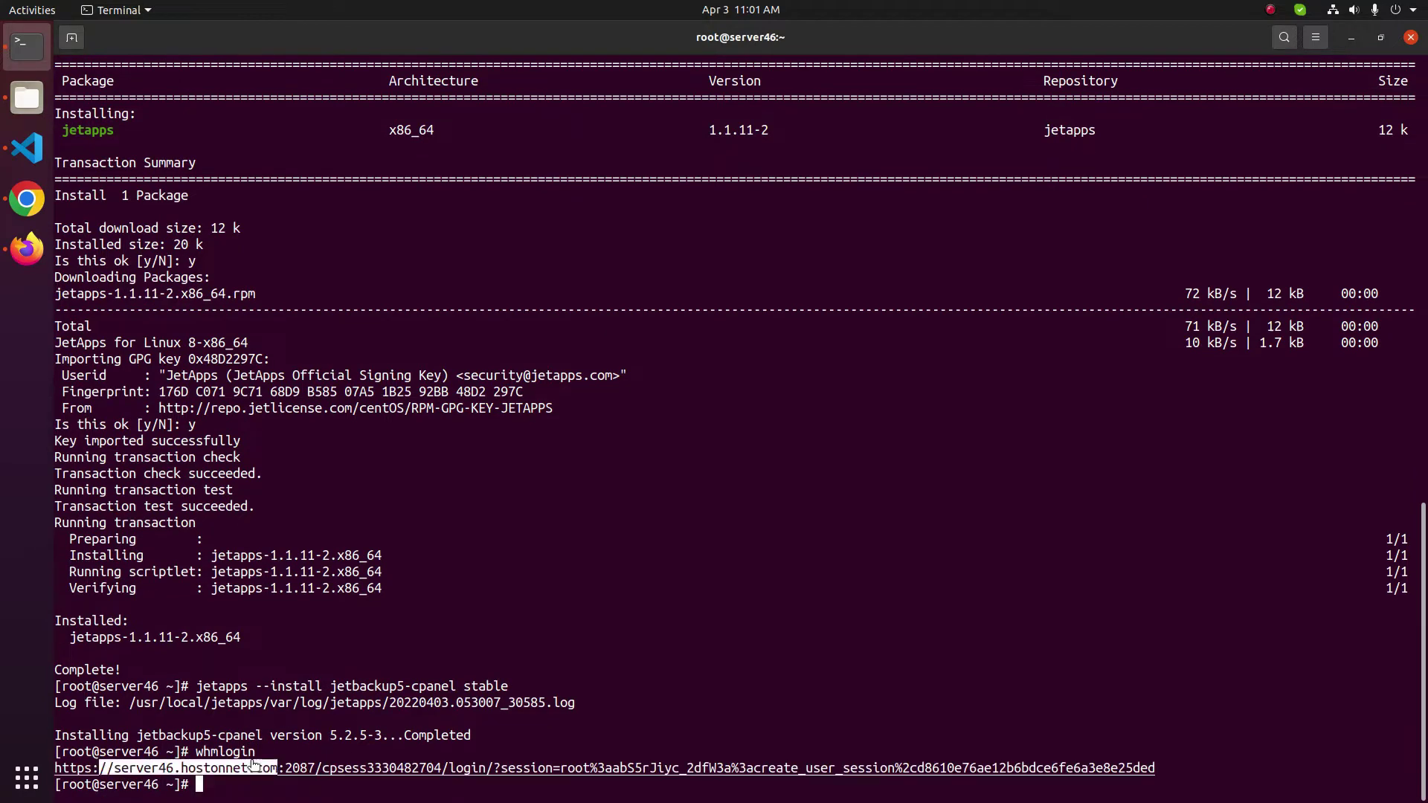
right_click(253, 766)
click(283, 578)
right_click(395, 67)
Load the WHM login URL and accept the self-signed certificate warning
click(441, 172)
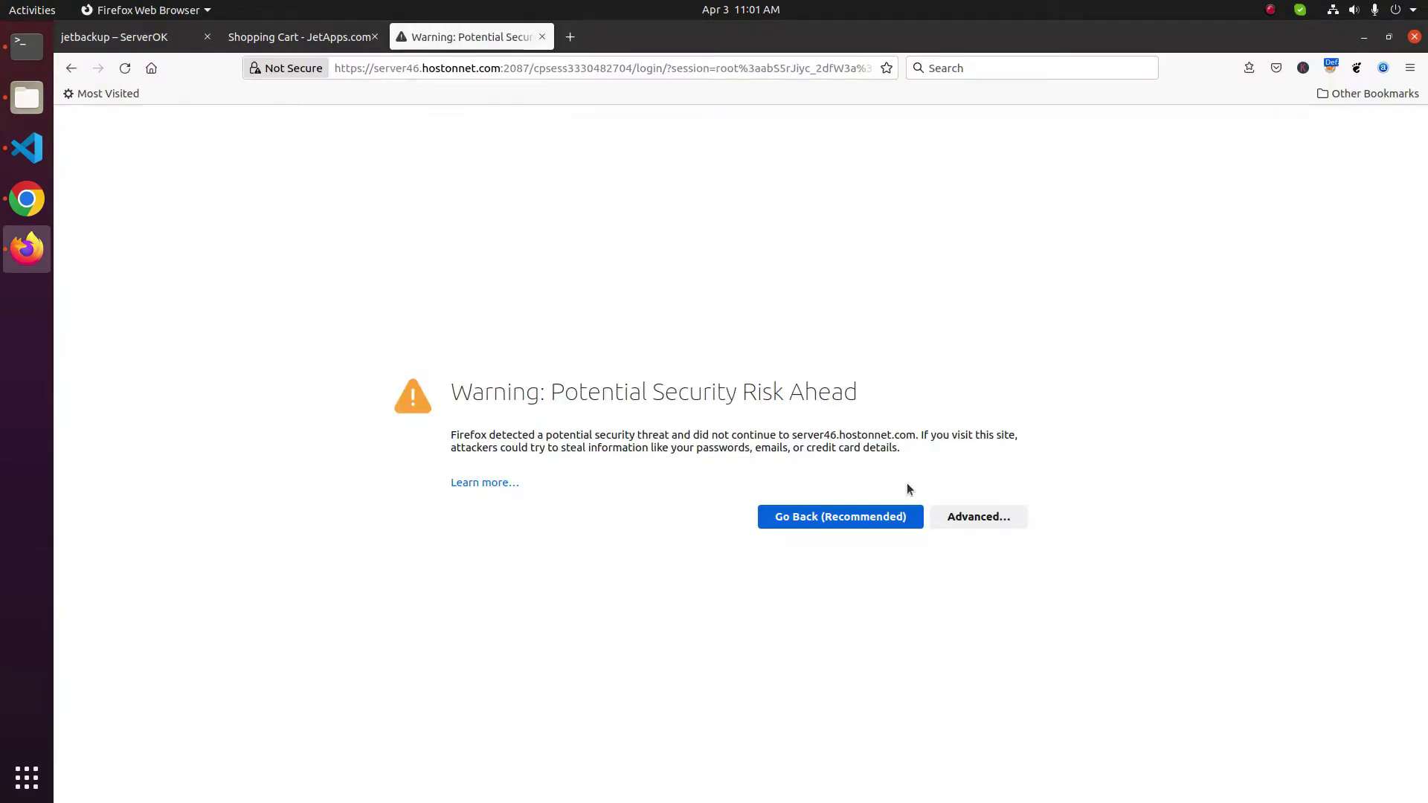
click(972, 518)
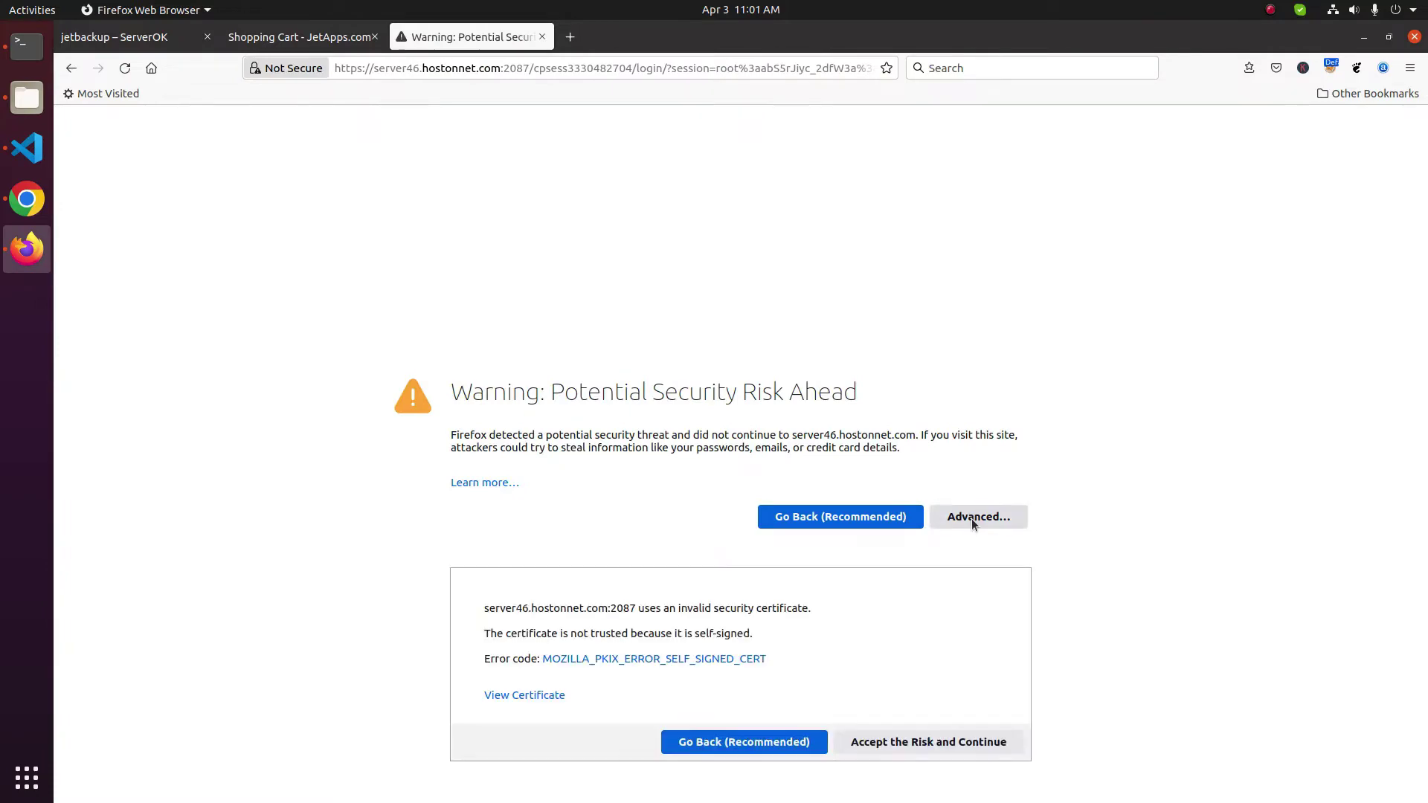
click(910, 747)
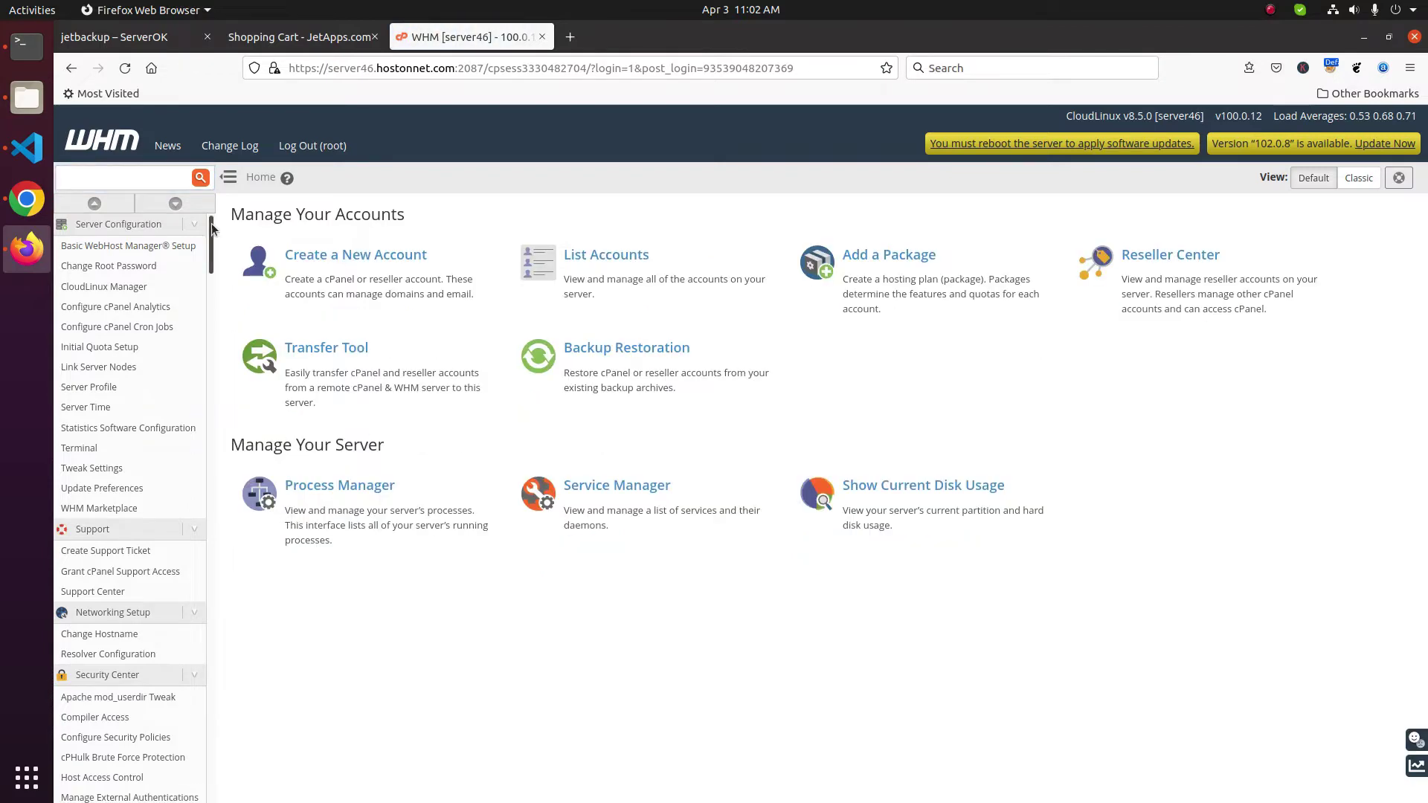
Open Plugins > JetBackup 5 from the WHM sidebar and scroll its licence agreement
scroll(203, 492, down, 10)
scroll(203, 492, down, 10)
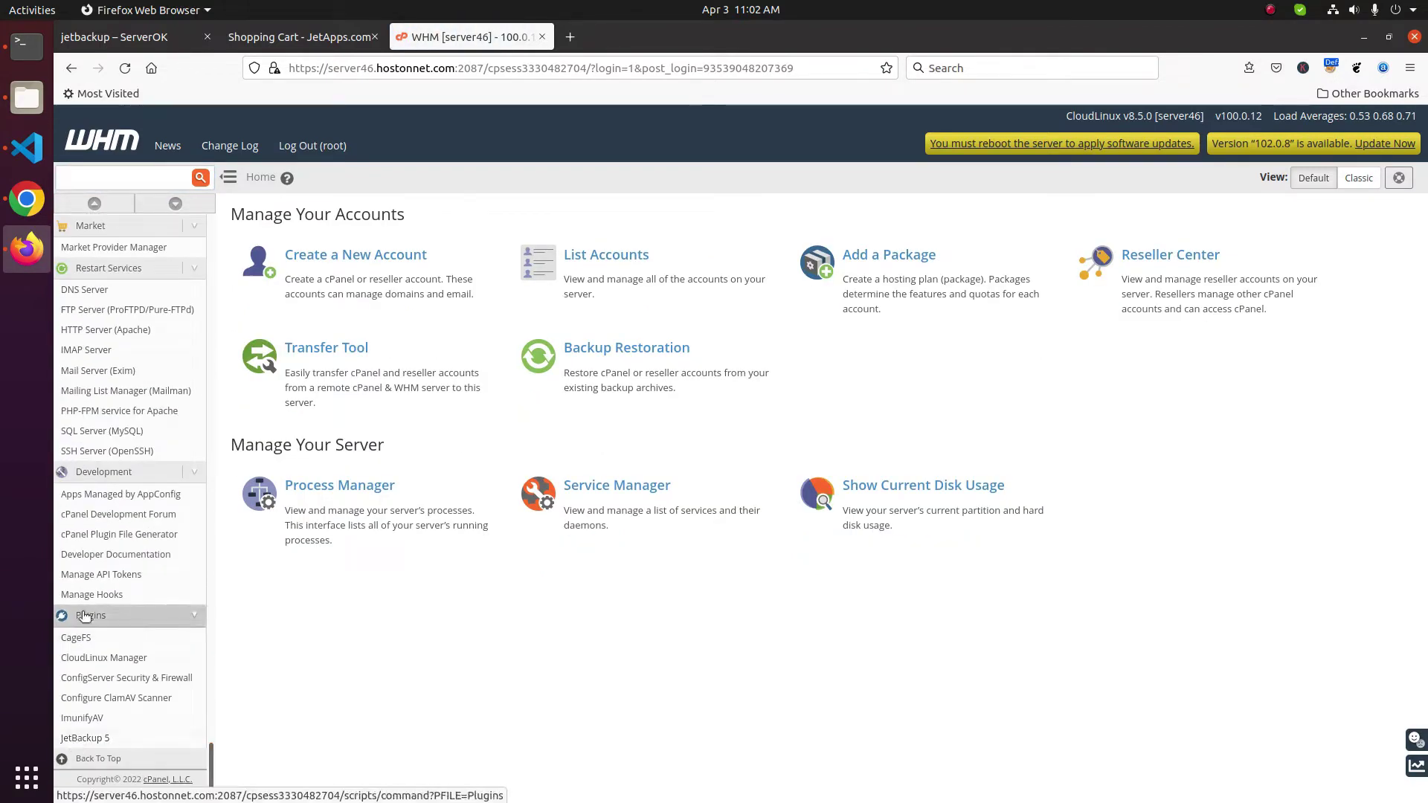
click(84, 739)
scroll(1176, 439, down, 10)
scroll(1177, 439, down, 10)
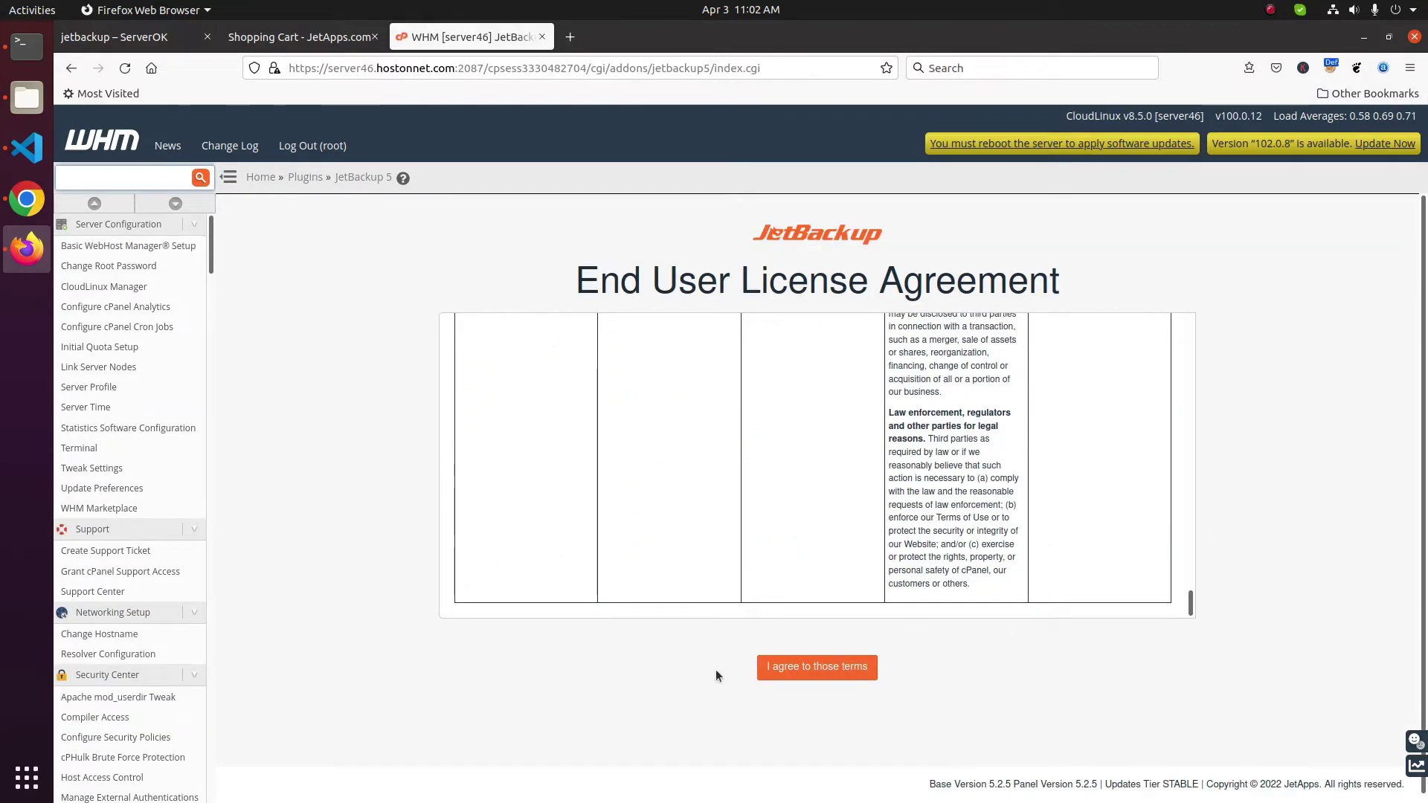
Agree to the licence, choose New Installation, confirm OK, and finish the Feature Showcase
click(793, 671)
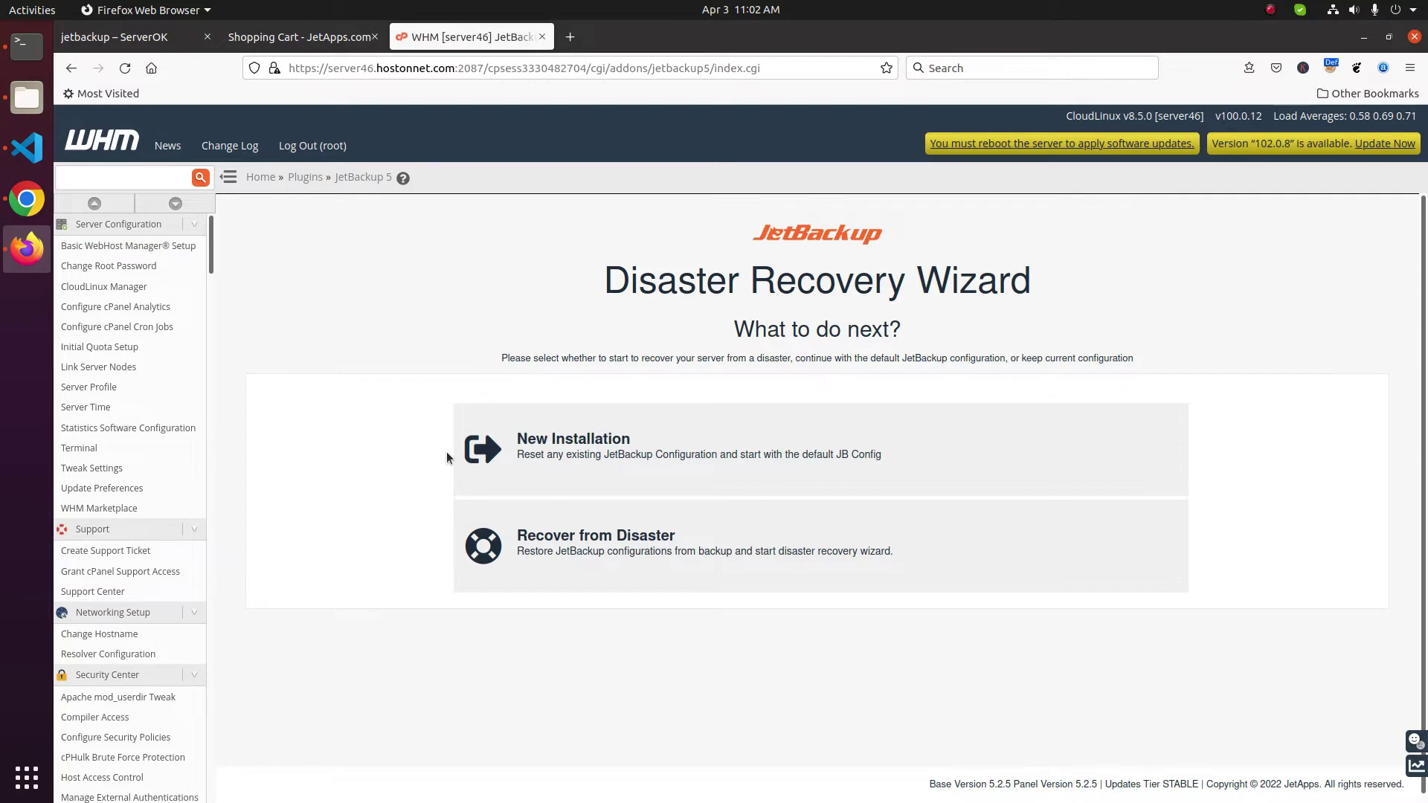
click(1105, 449)
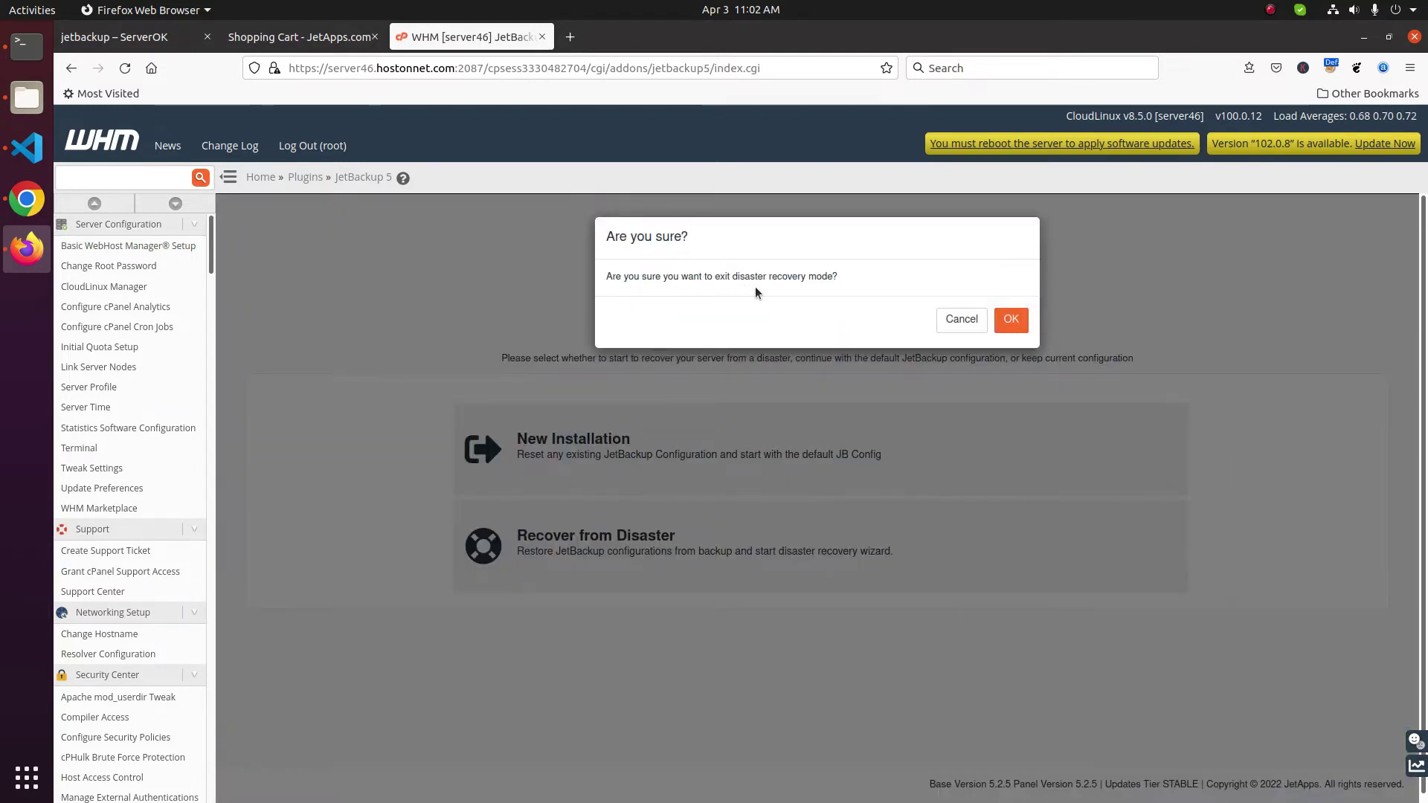
click(1010, 319)
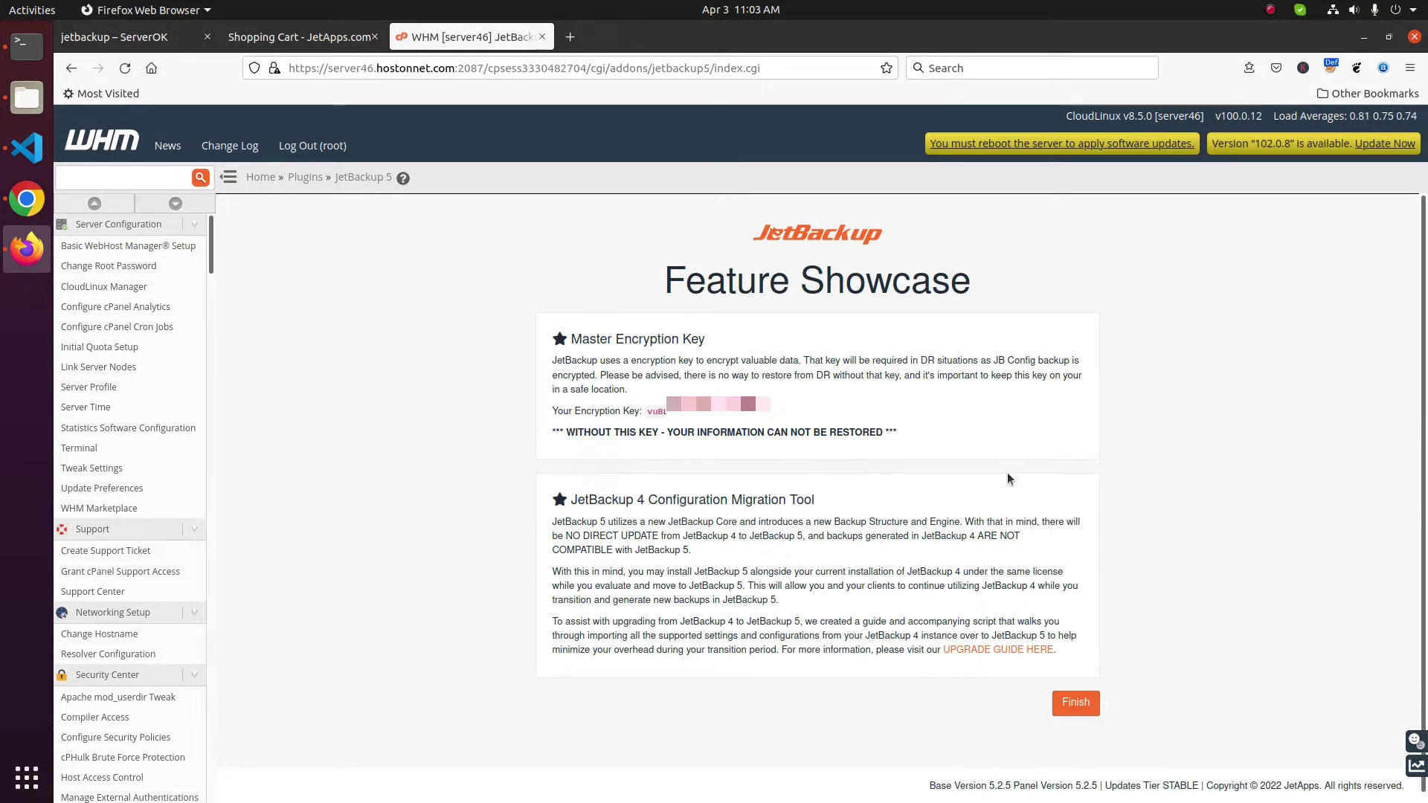
click(1071, 703)
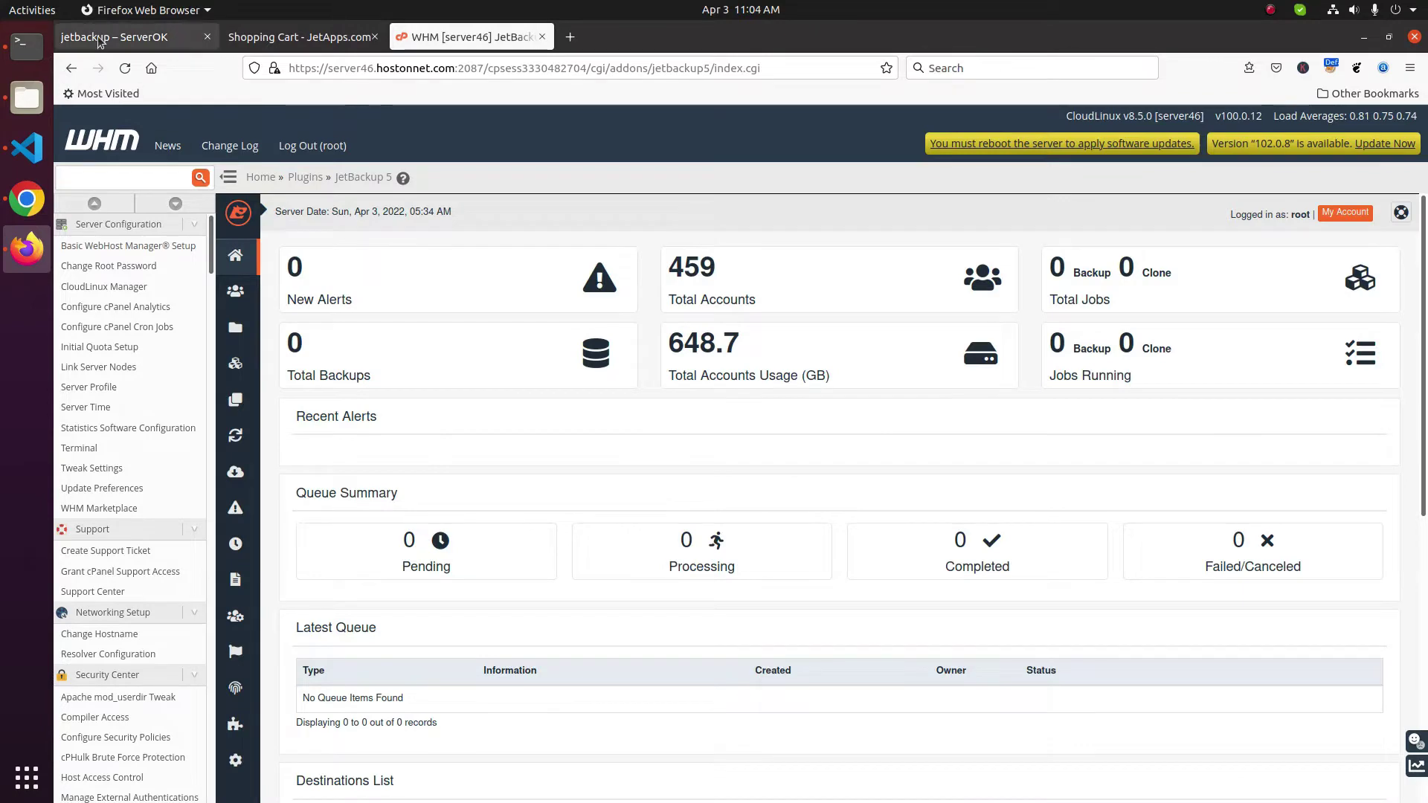
Highlight the 'Add a backup destination' step in the install guide
click(114, 37)
drag(217, 606, 464, 606)
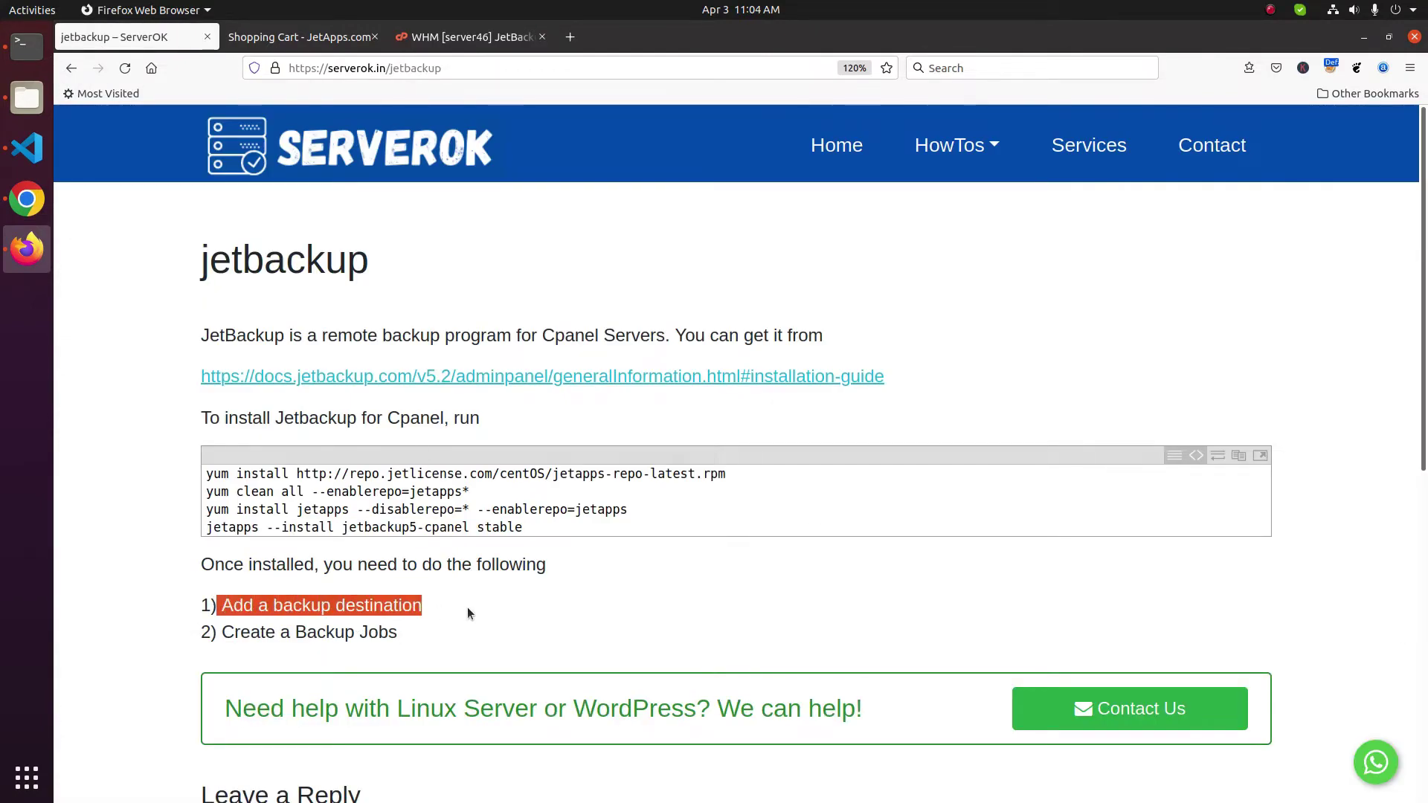
click(472, 36)
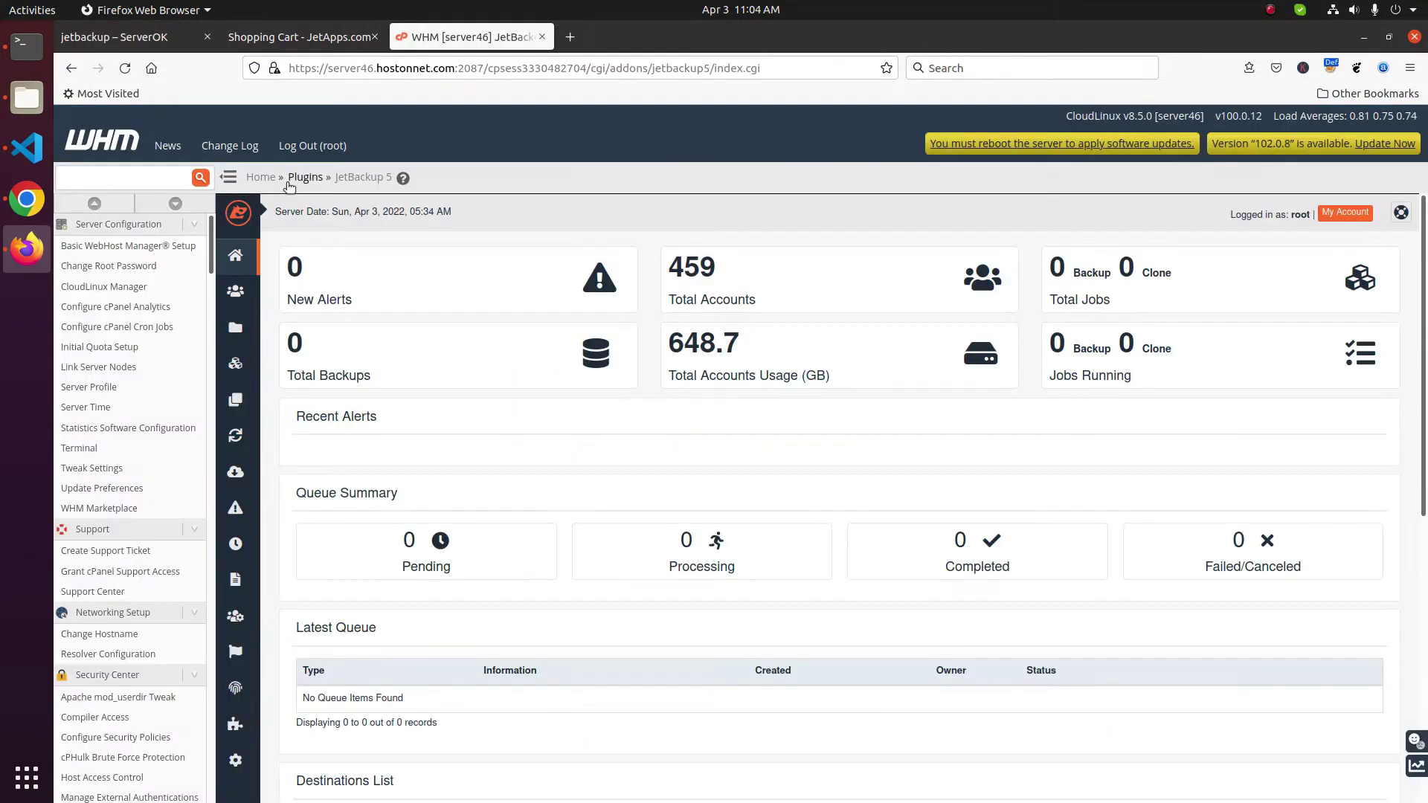
Create a new destination of type SSH via JetApps Repository and install the SSH plugin
click(240, 215)
click(283, 328)
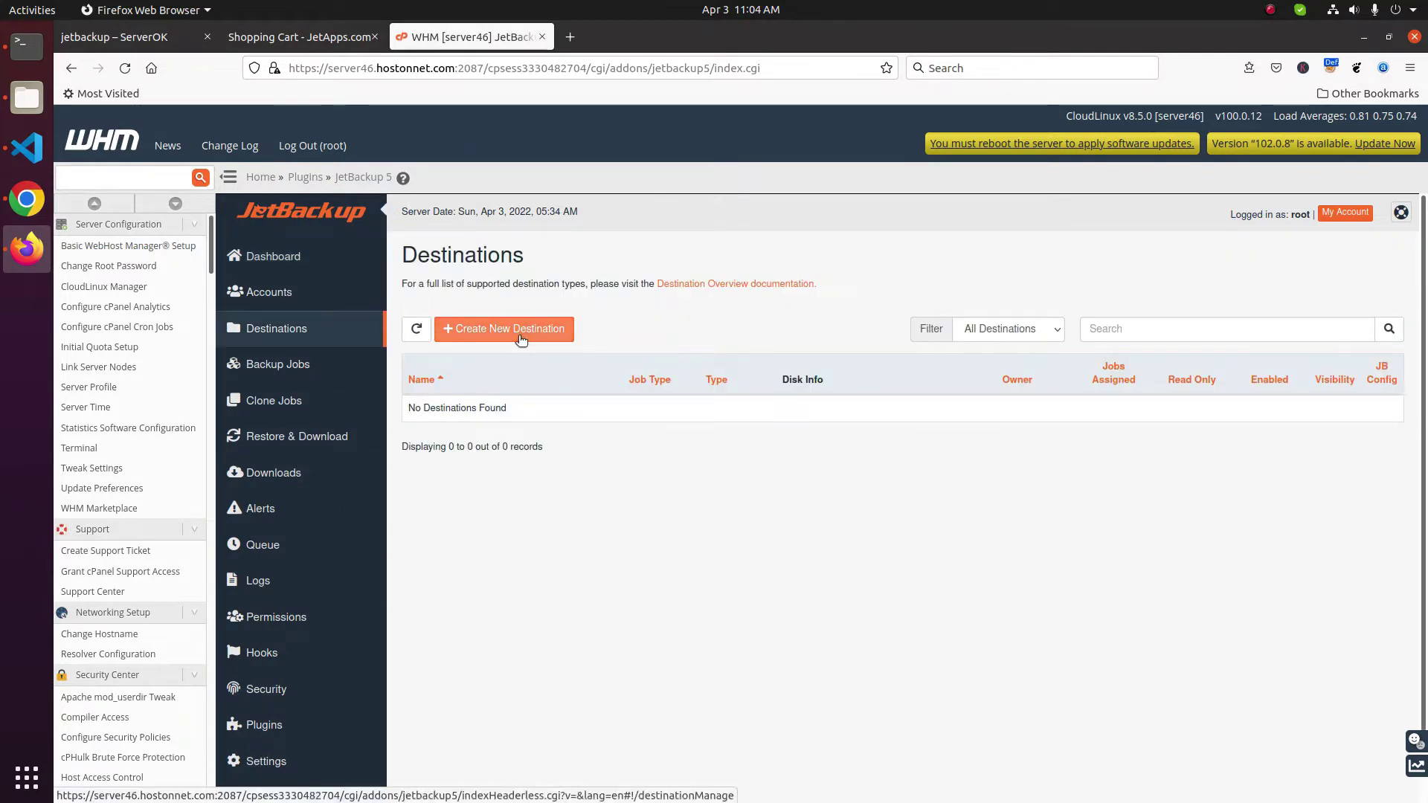
click(556, 339)
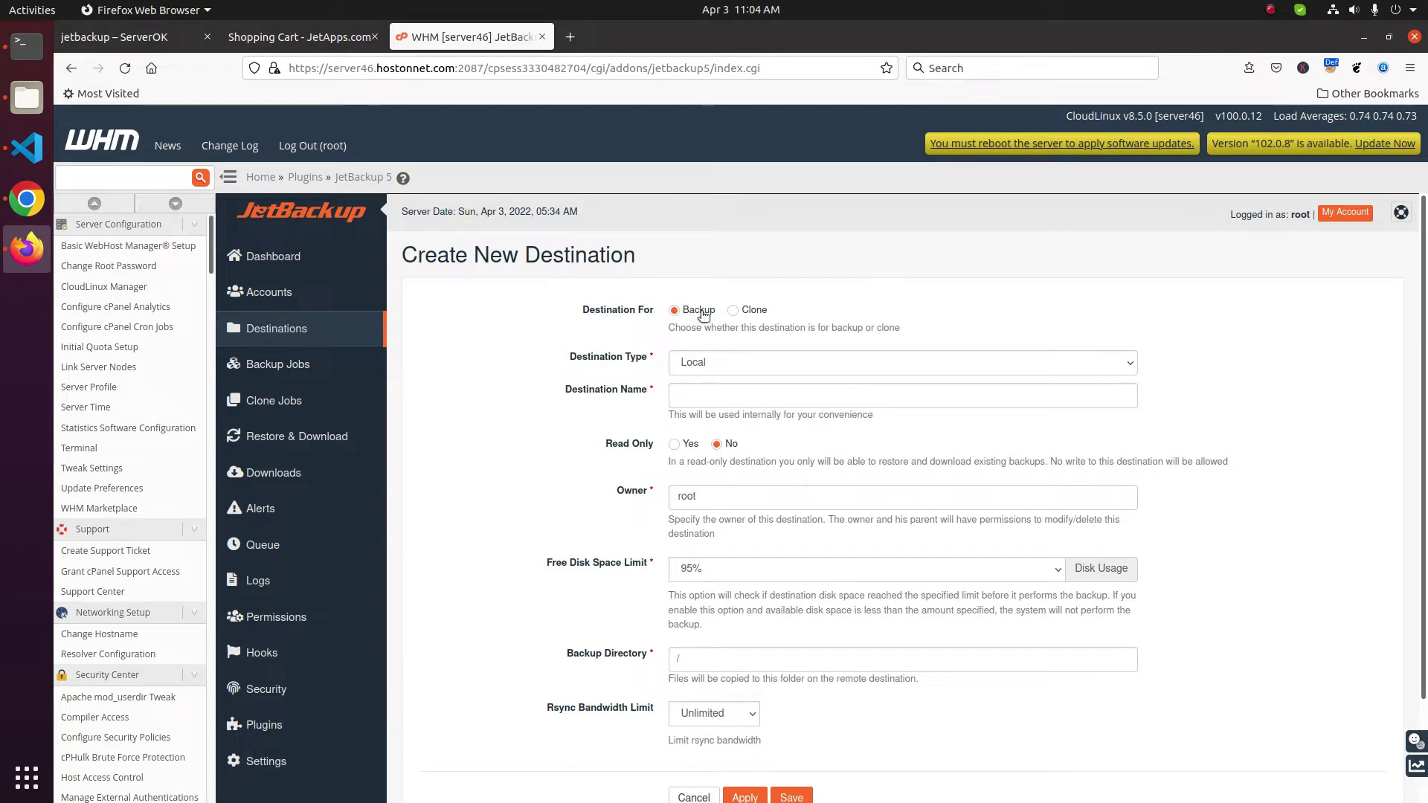
click(710, 362)
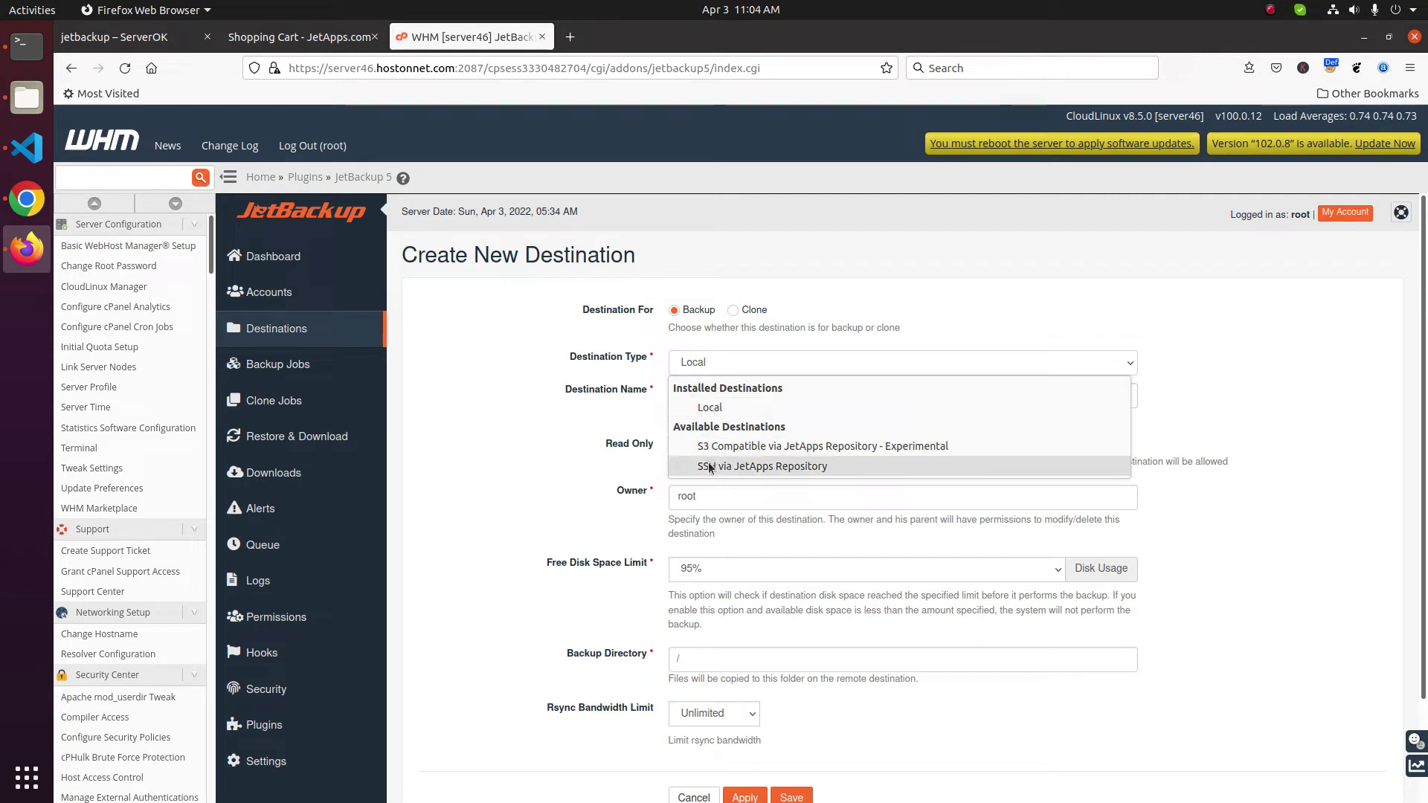
click(805, 467)
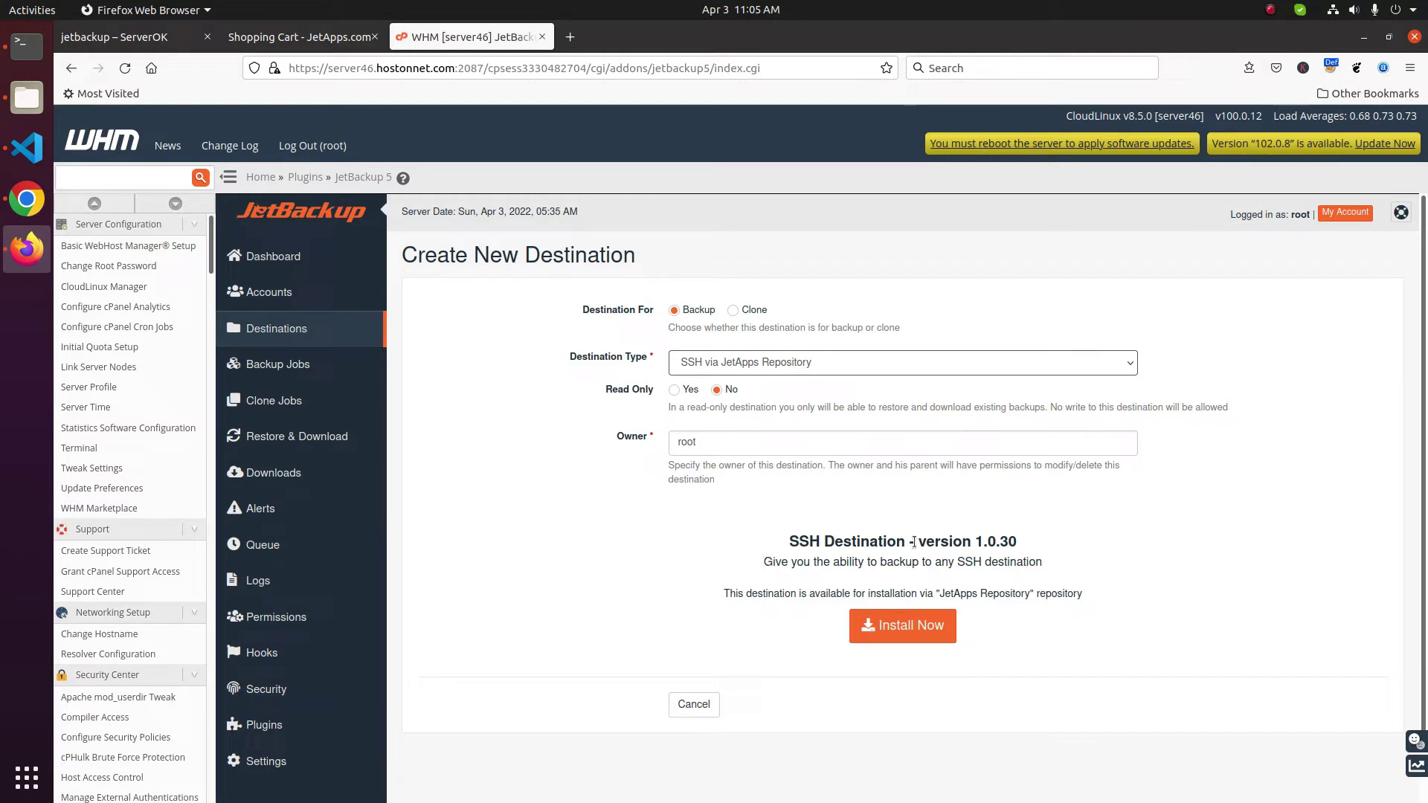
click(917, 629)
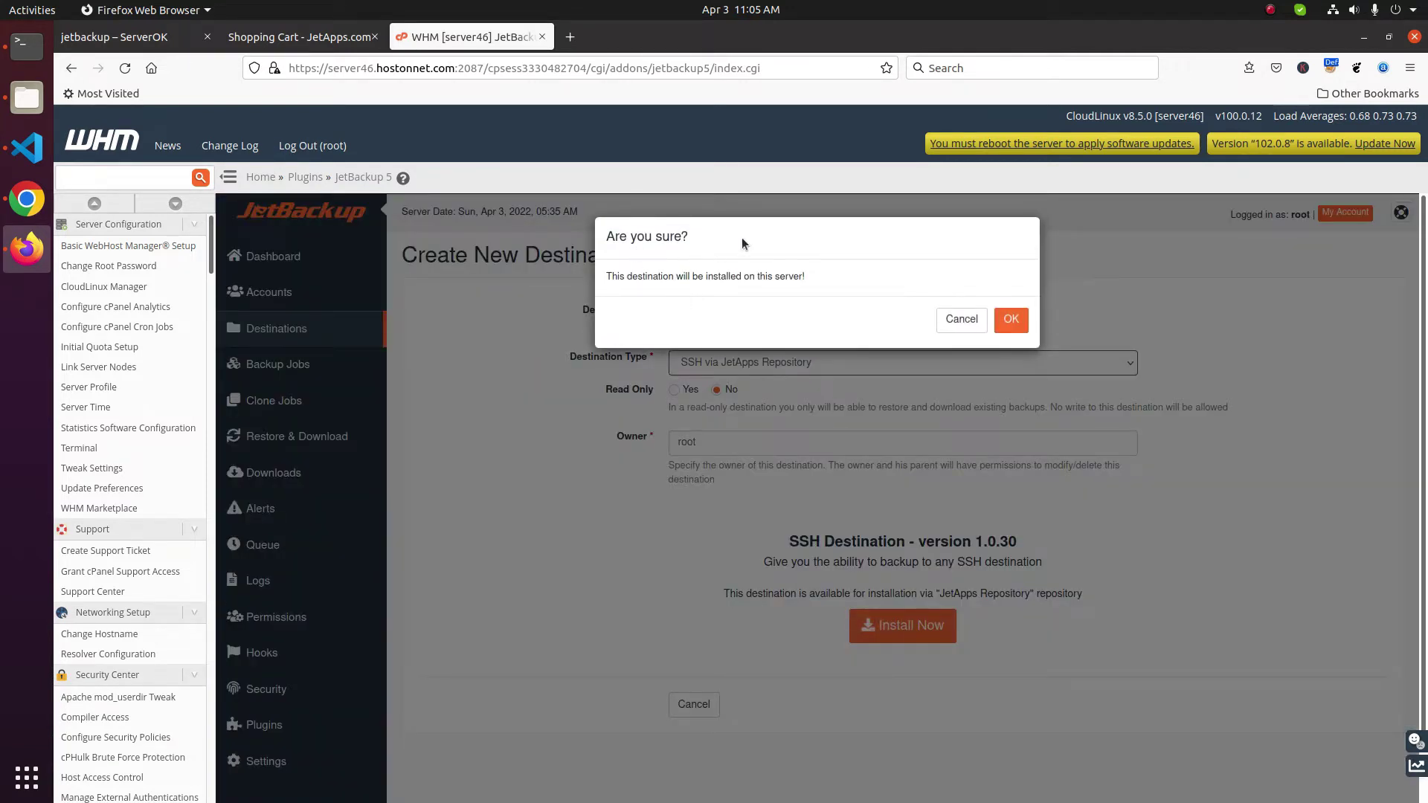
click(1009, 319)
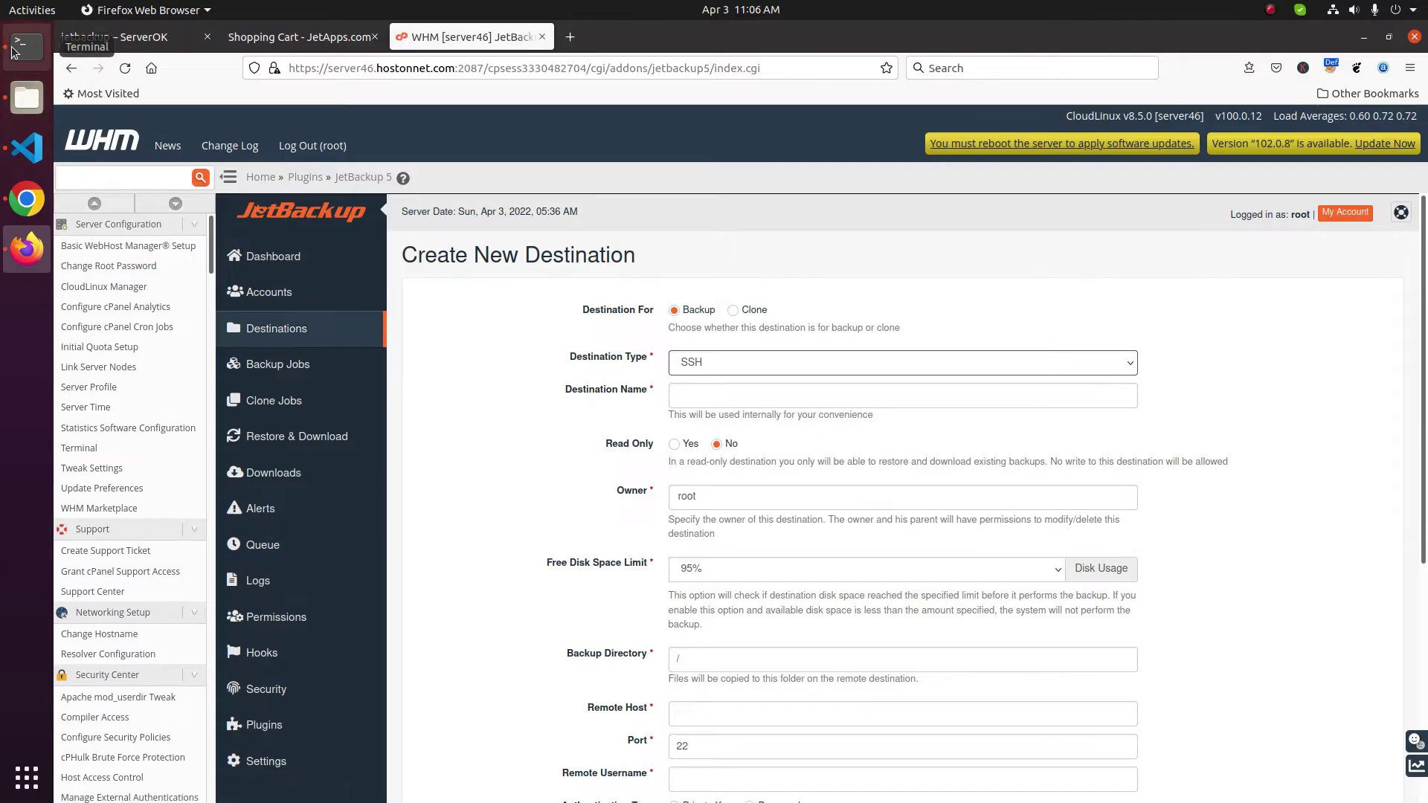
Open a new terminal tab and SSH into the backup server as root on port 3333
click(33, 35)
click(72, 37)
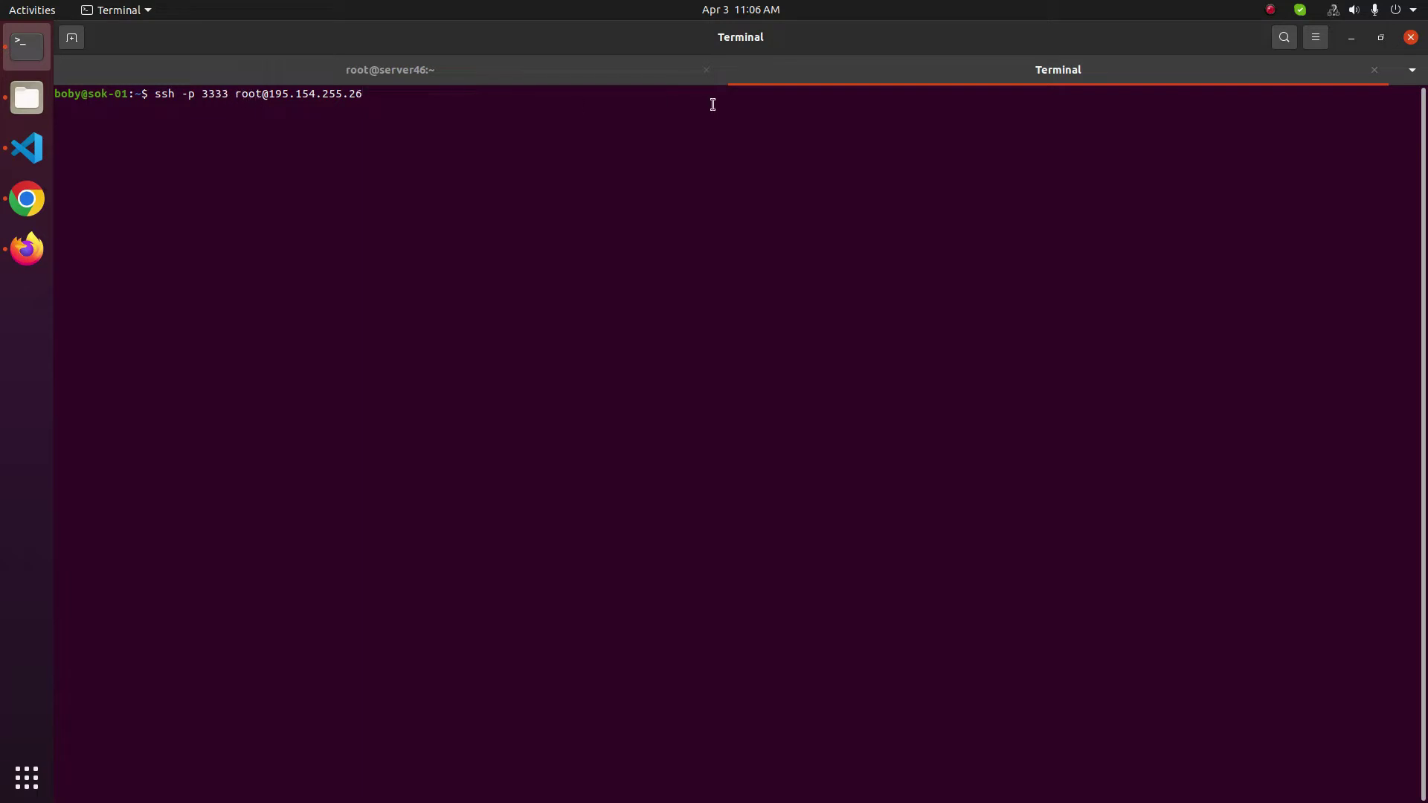
key(Return)
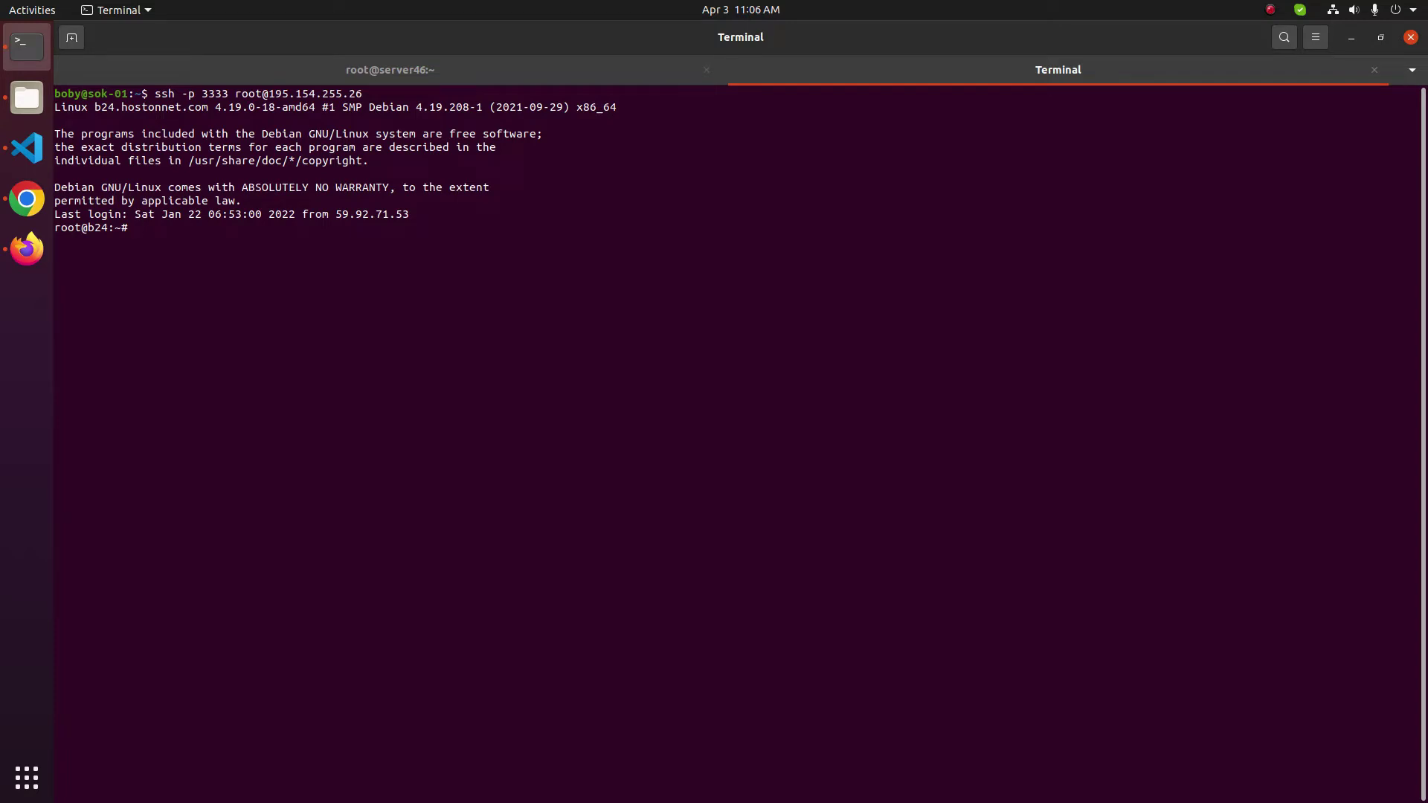
List the remote root directory with cd / and ls -la
text(cd /)
key(Return)
text(ls -la)
key(Return)
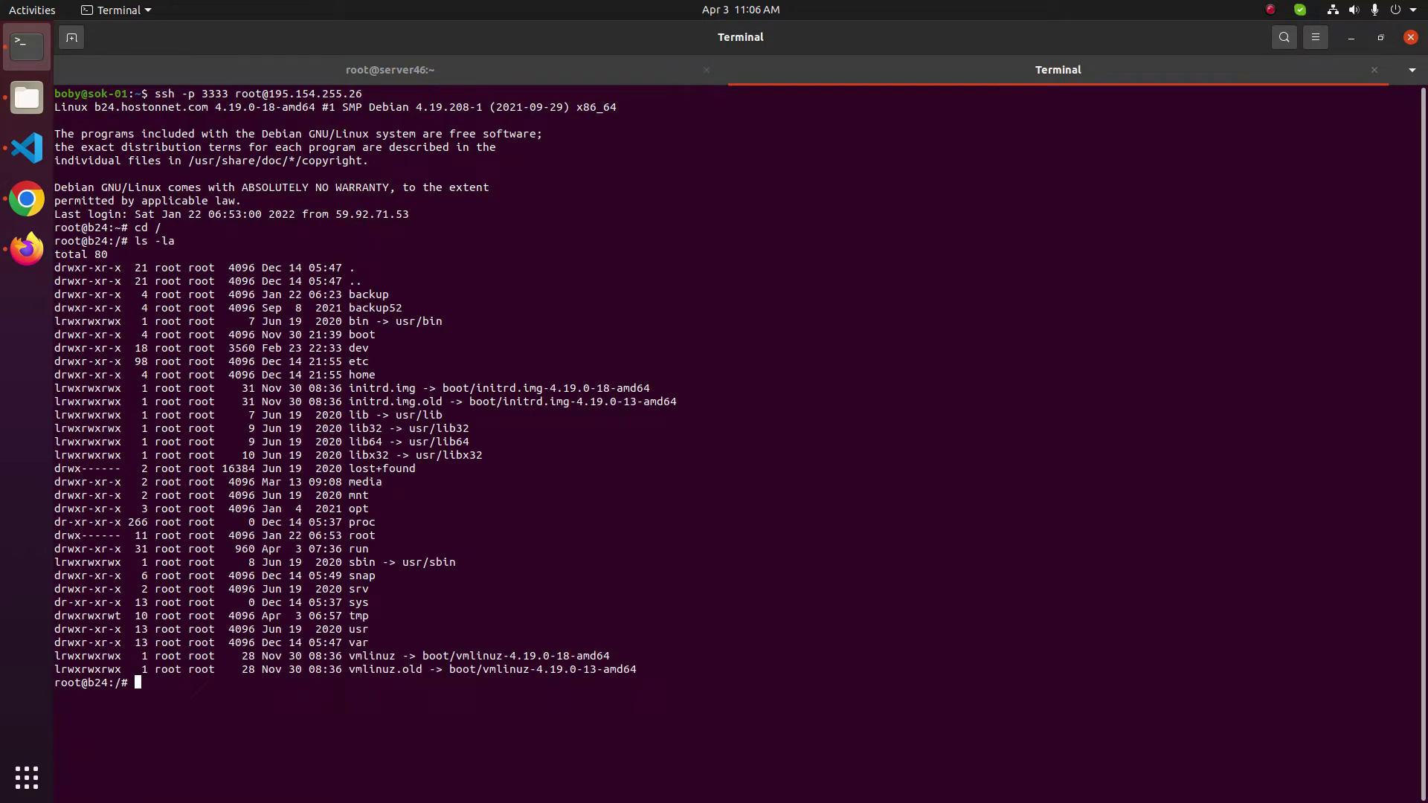
key(alt+Tab)
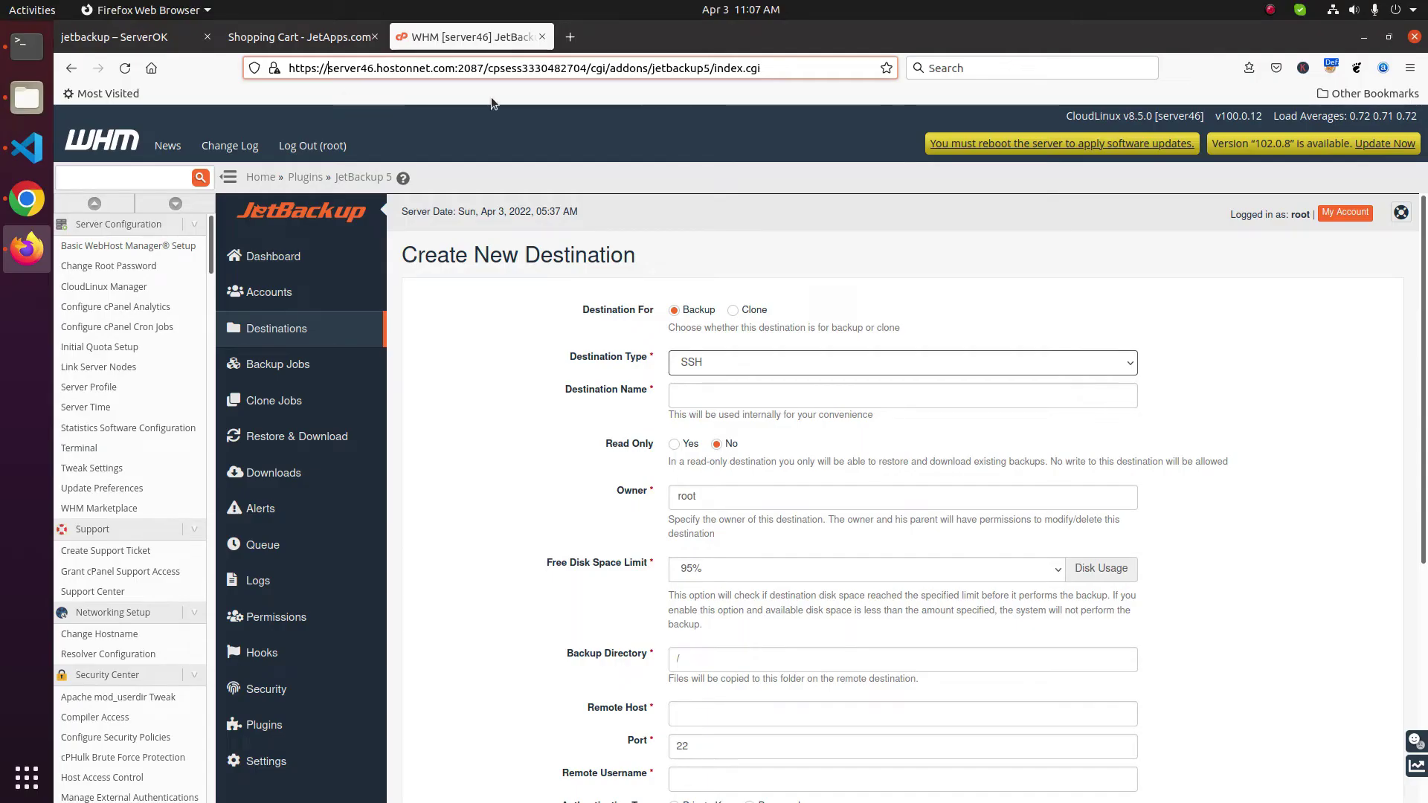
key(shift+Right)
key(shift+Right)
key(shift+Right)
key(shift+Right)
key(shift+Right)
key(shift+Right)
key(shift+Right)
key(shift+Right)
key(shift+Right)
key(shift+Right)
key(shift+Right)
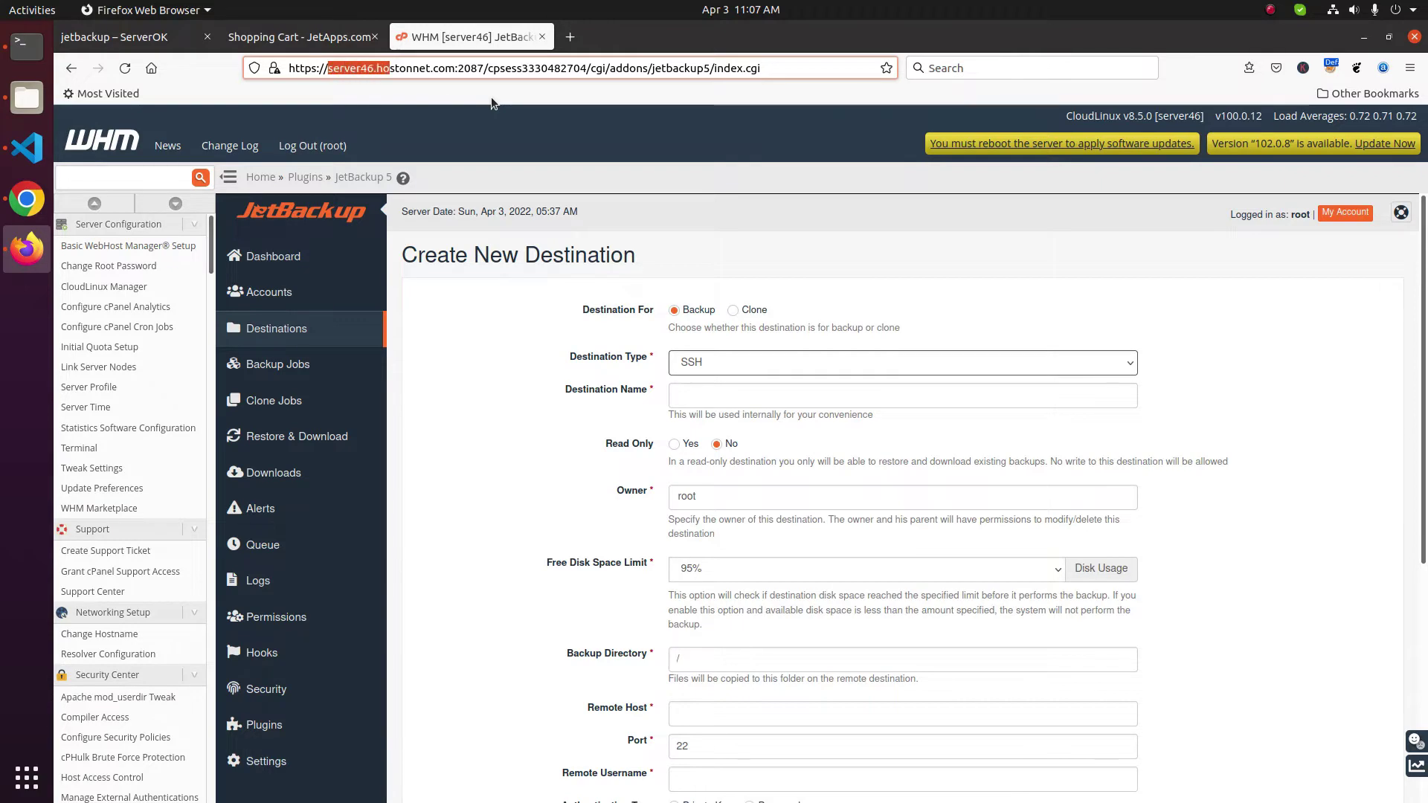
Copy the server46.hostonnet.com hostname and create that folder with mkdir on the backup server
key(shift+Right)
key(shift+Right)
key(shift+Right)
key(shift+Right)
key(shift+Right)
key(shift+Right)
key(shift+Right)
key(shift+Right)
key(shift+Right)
key(shift+Right)
key(shift+Right)
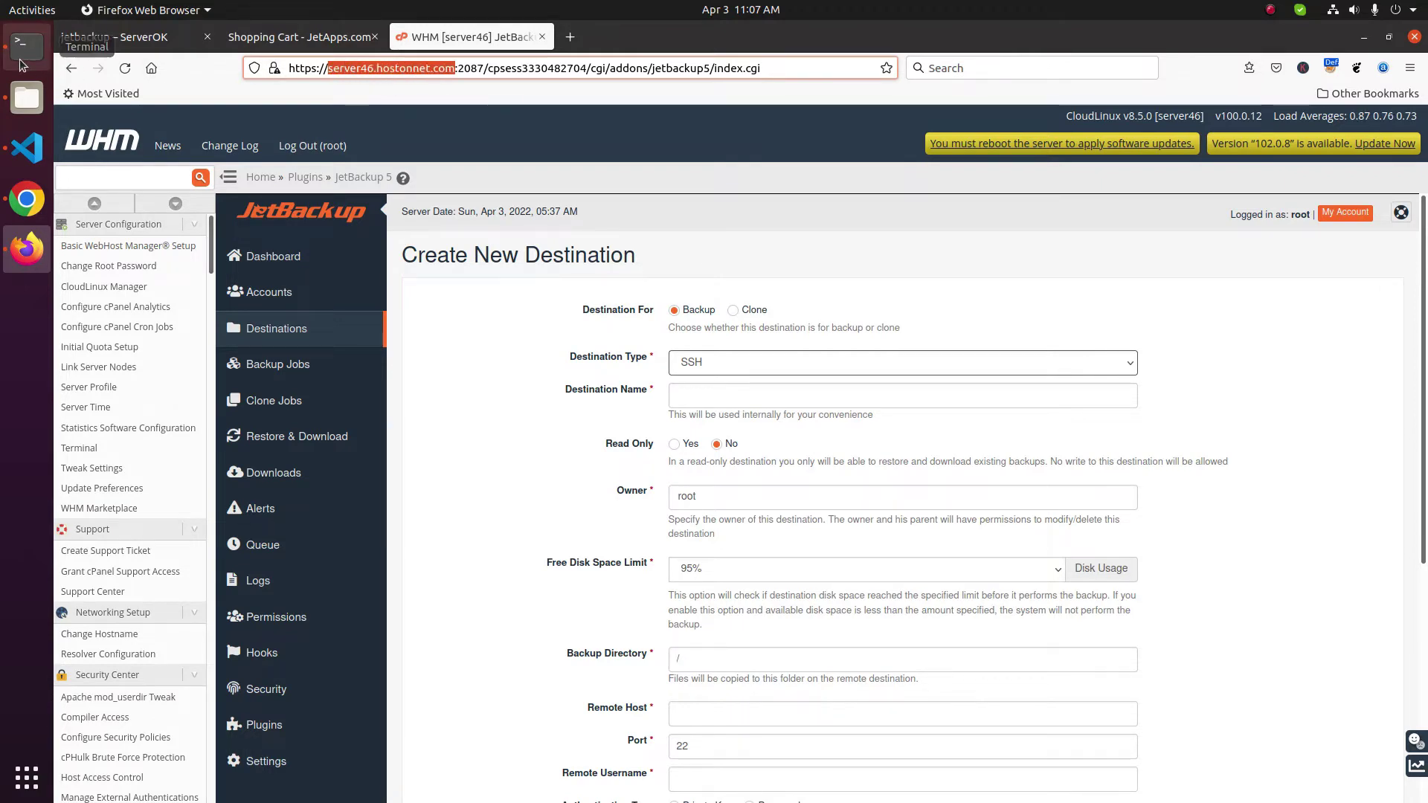
click(24, 50)
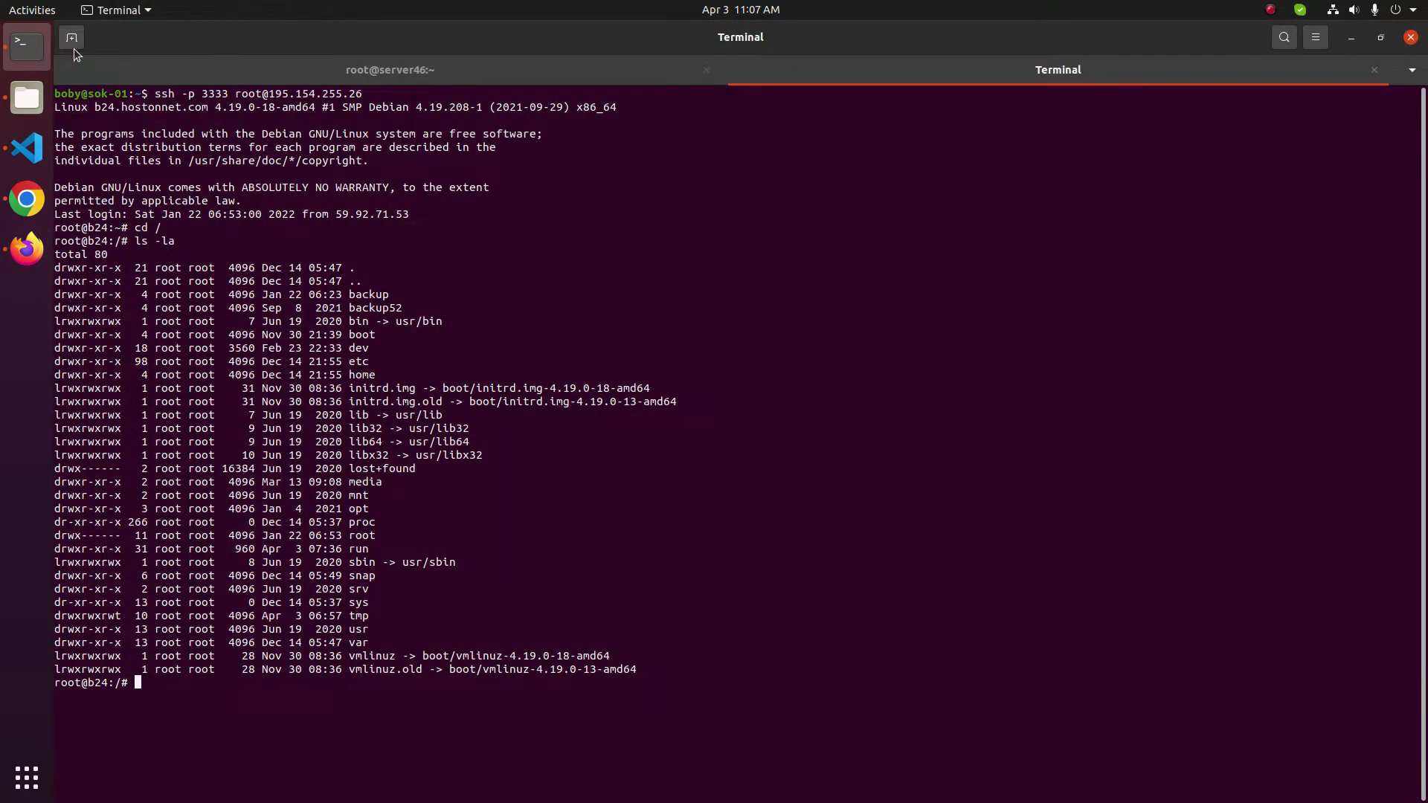
text(mkdir)
right_click(798, 440)
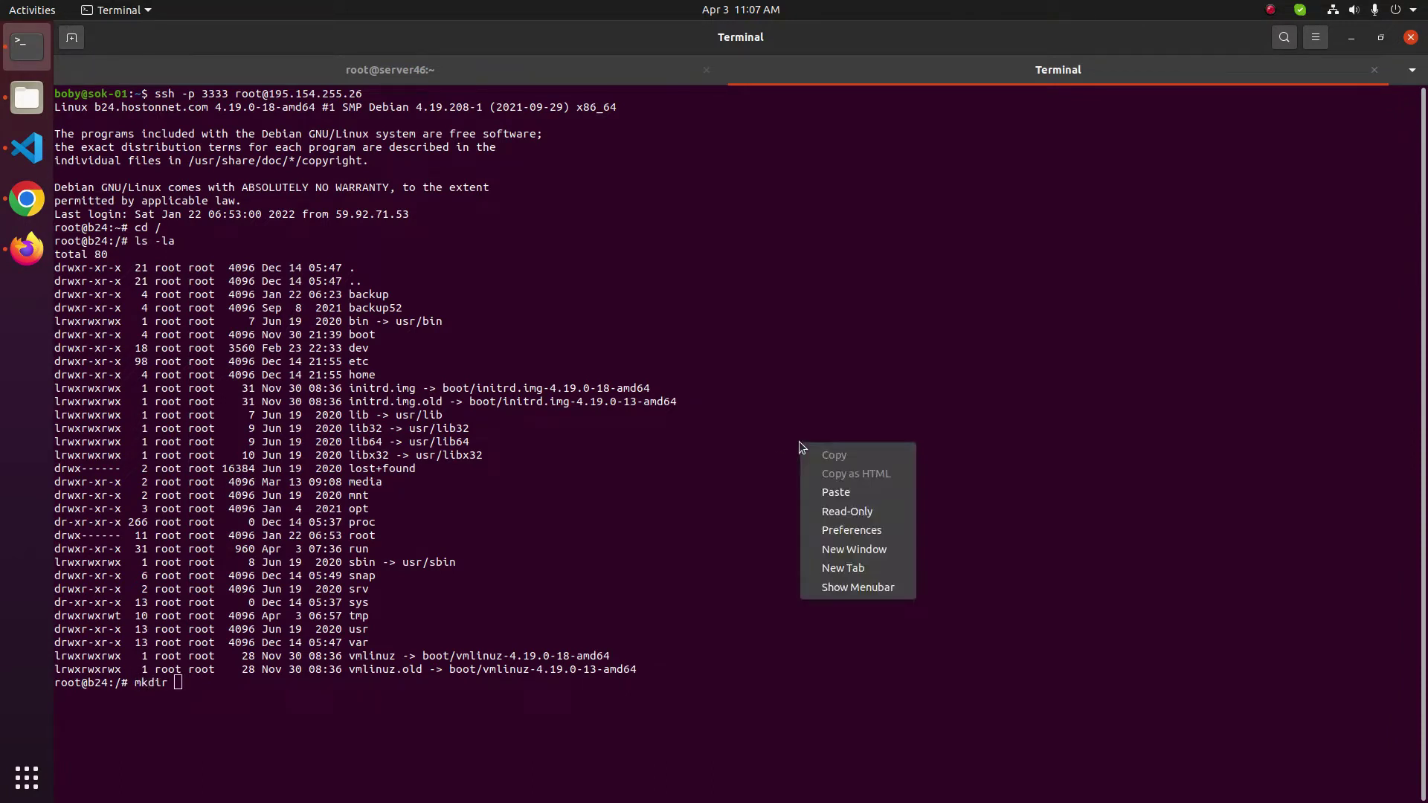
click(831, 488)
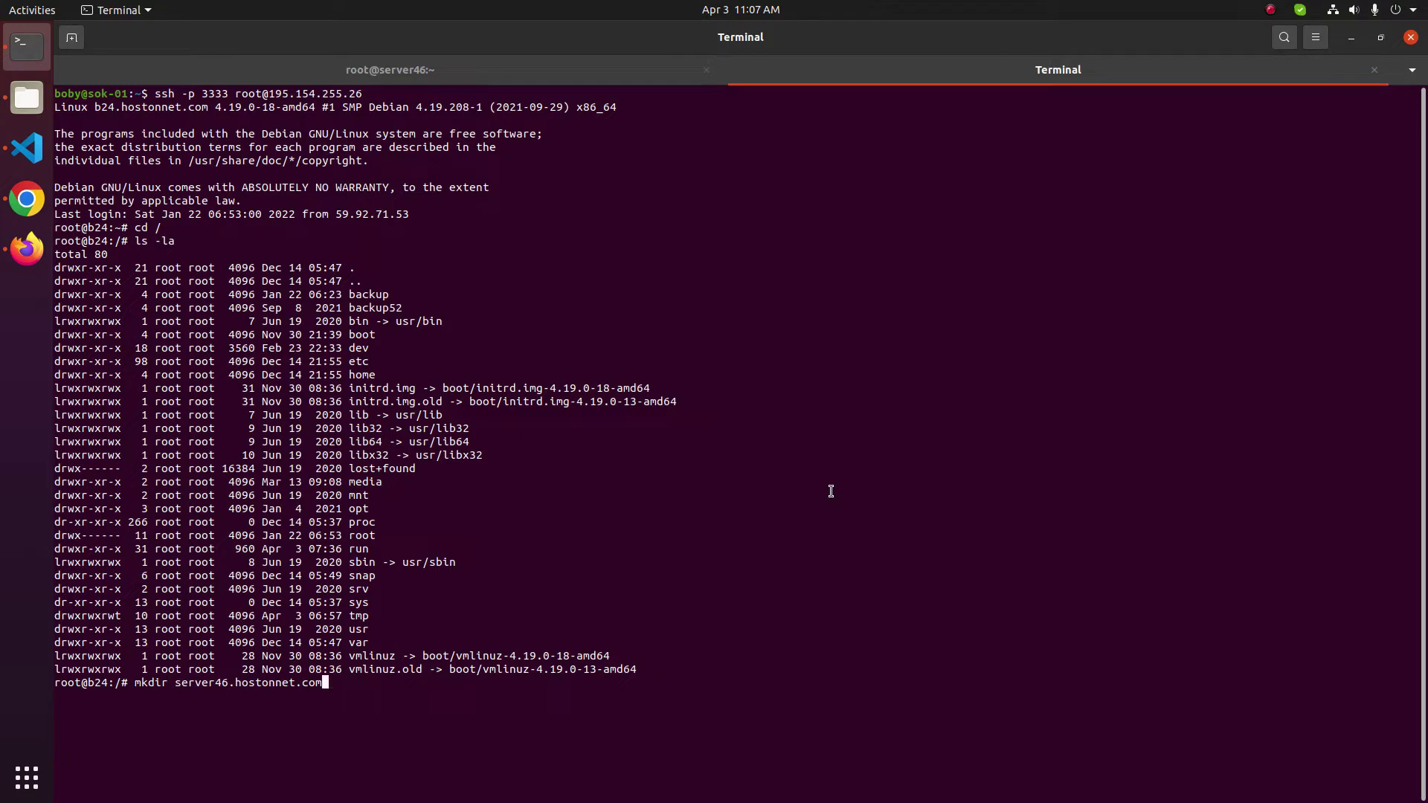
key(Return)
Enter the server46.hostonnet.com folder and confirm with pwd its path is /server46.hostonnet.com
text(d server46.hostonnet.com)
key(Return)
text(pwd)
key(Return)
drag(155, 94, 363, 94)
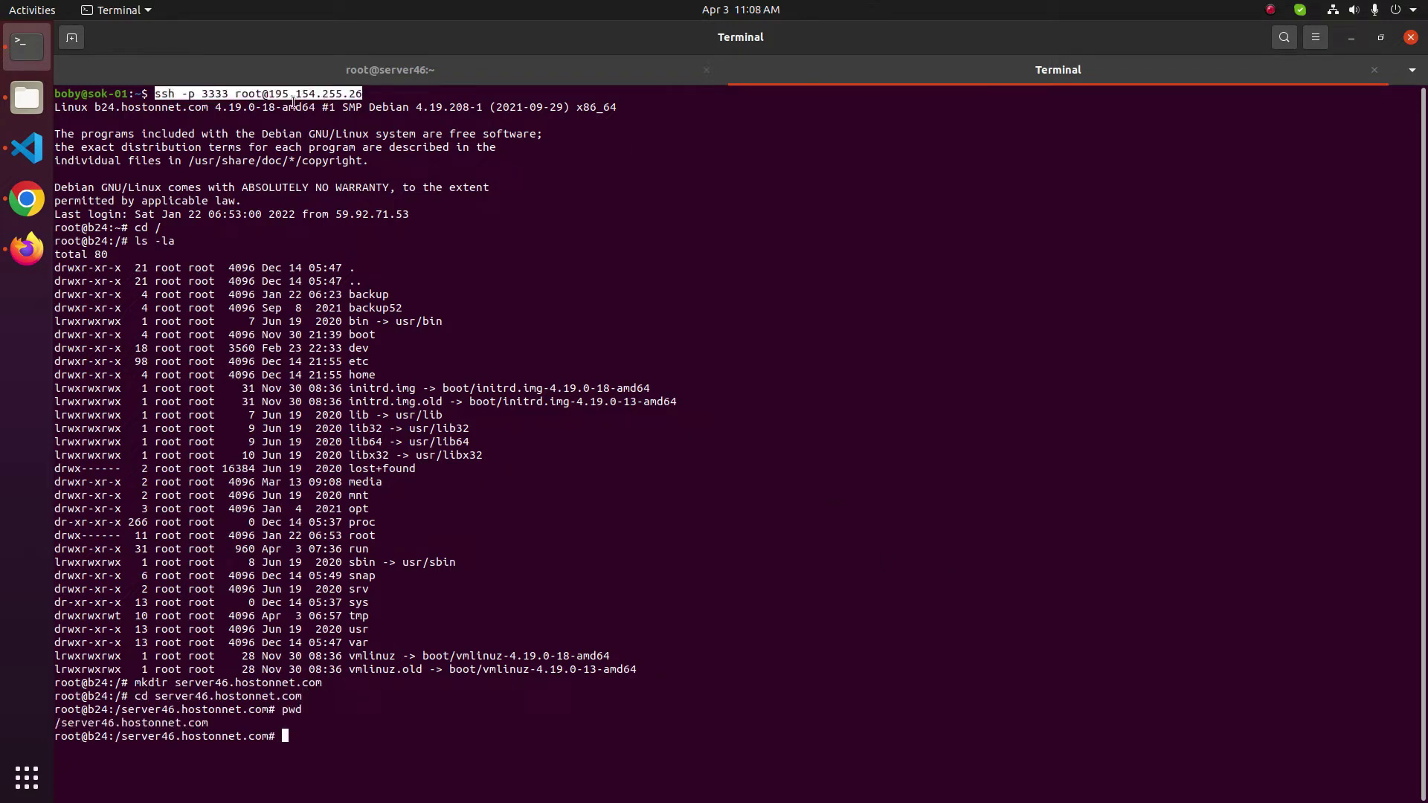
click(27, 248)
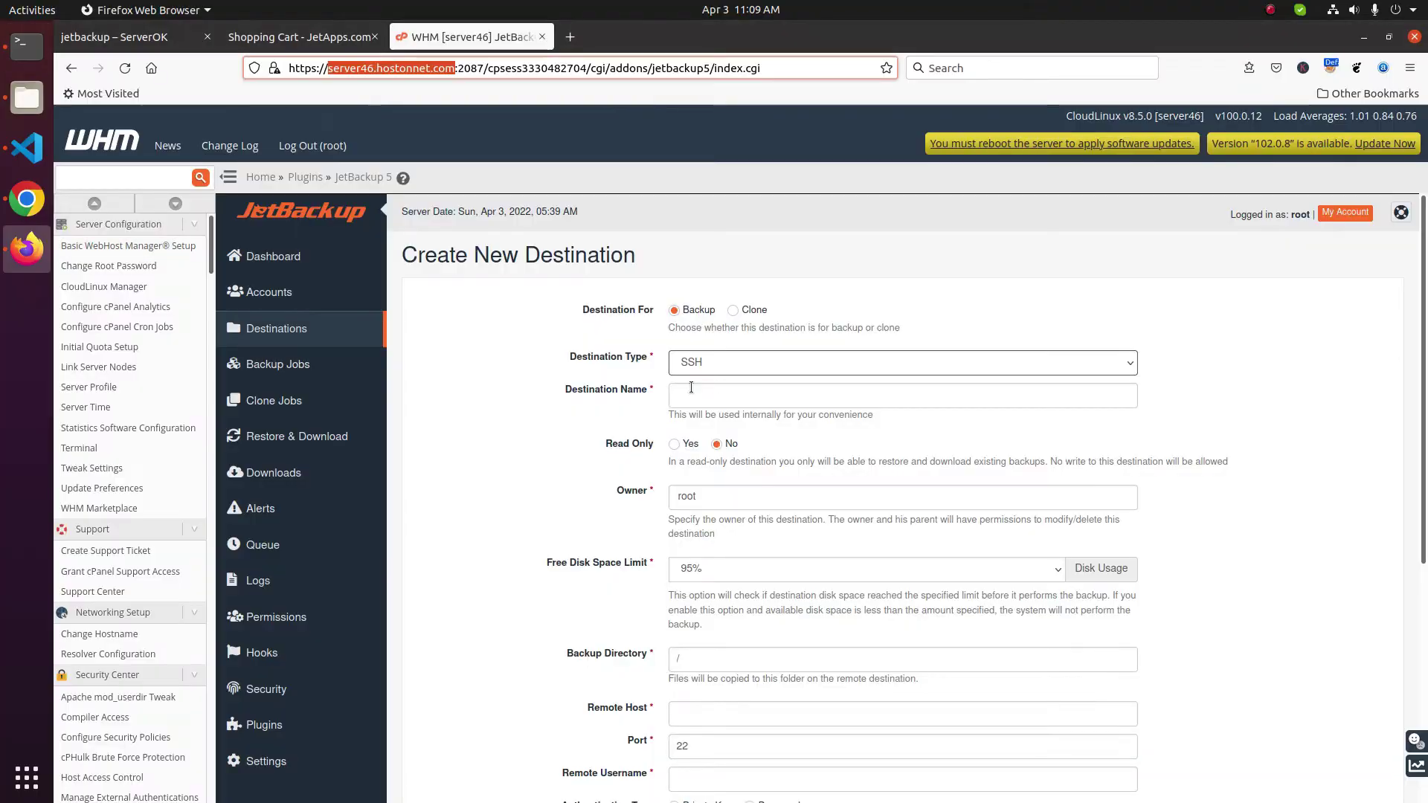
Paste RemoteBackupB24 into the Destination Name field and scroll down to the connection fields
click(579, 390)
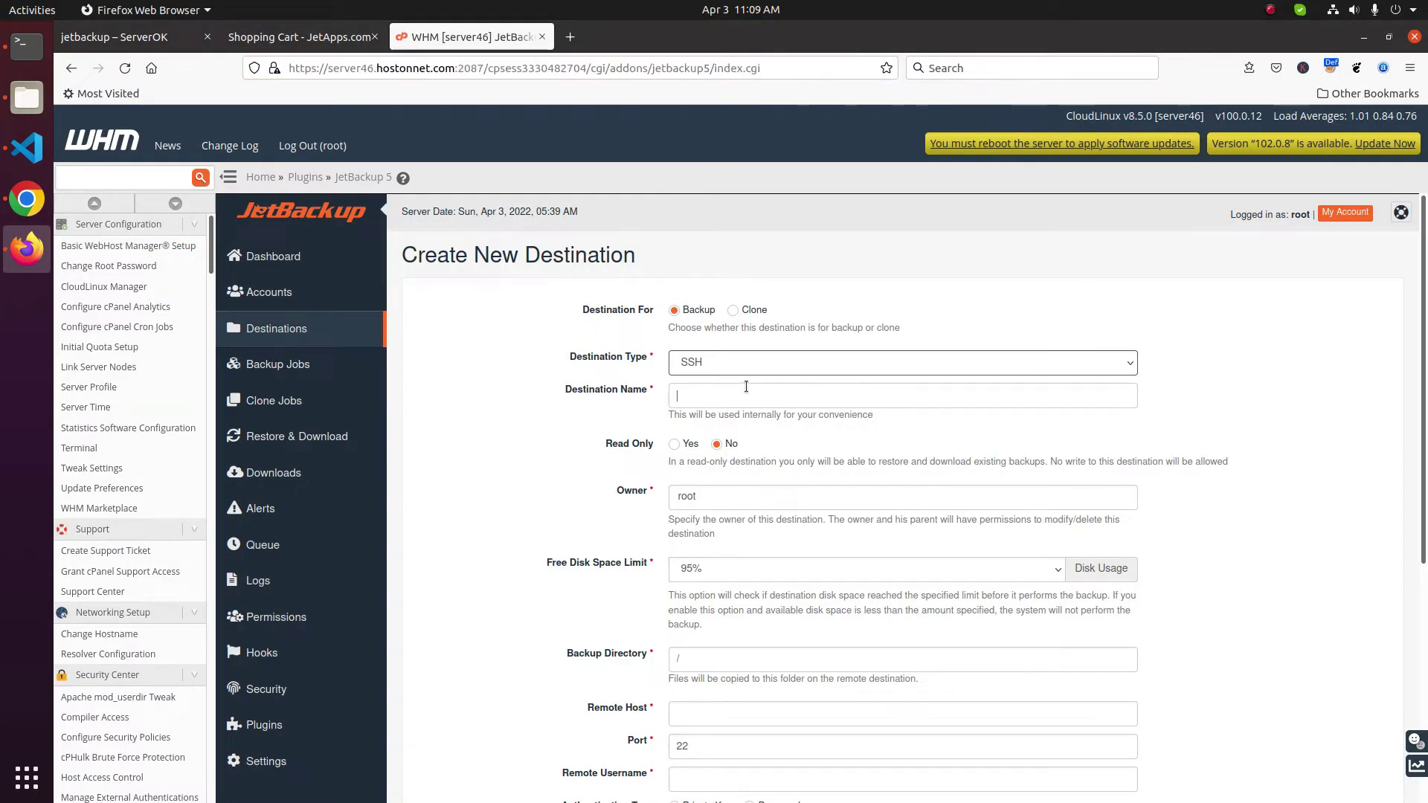
text(RemoteBackupB24)
key(shift+Left)
key(shift+Left)
key(shift+Left)
click(883, 386)
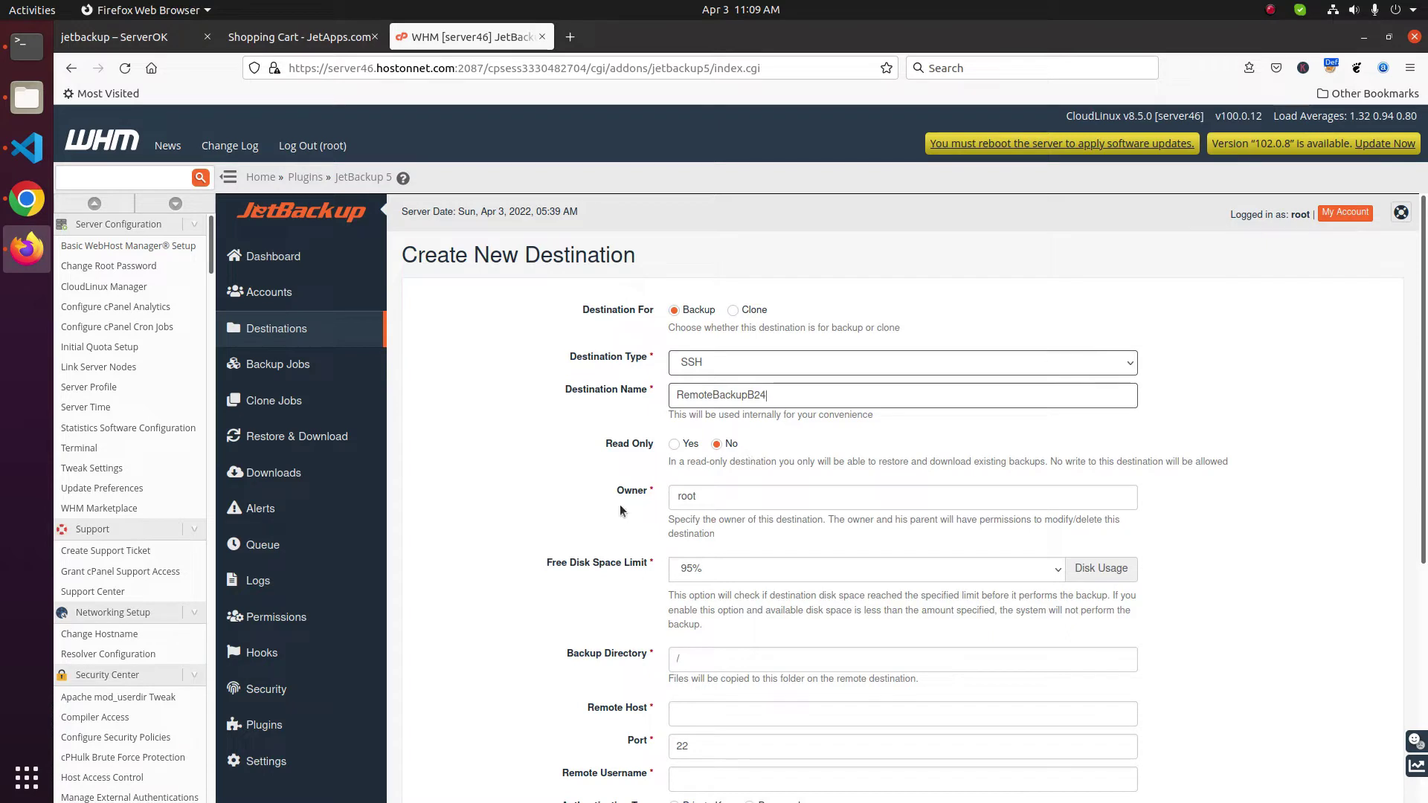
scroll(542, 394, down, 3)
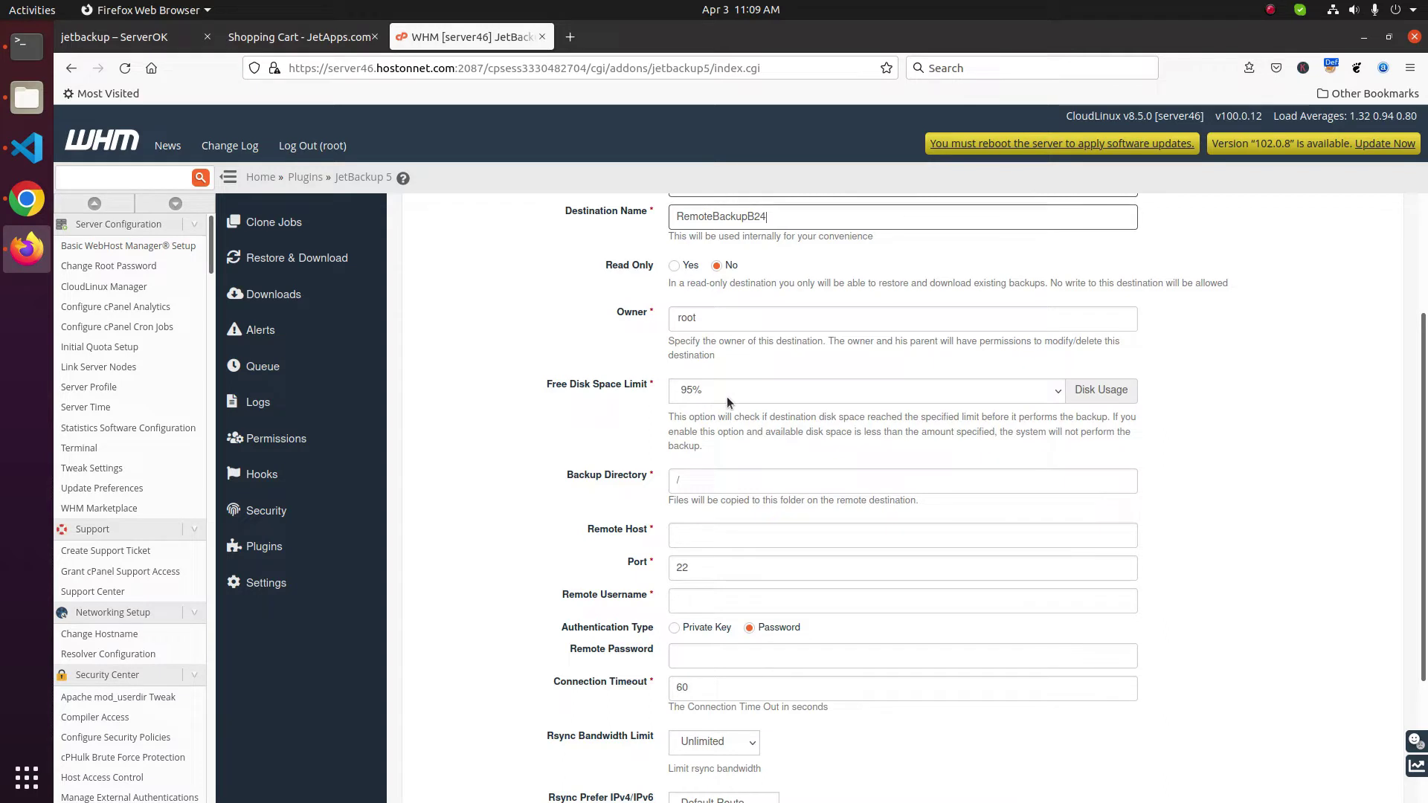
Copy the server path from the terminal and set Backup Directory to /server46.hostonnet.com/
drag(568, 481, 664, 479)
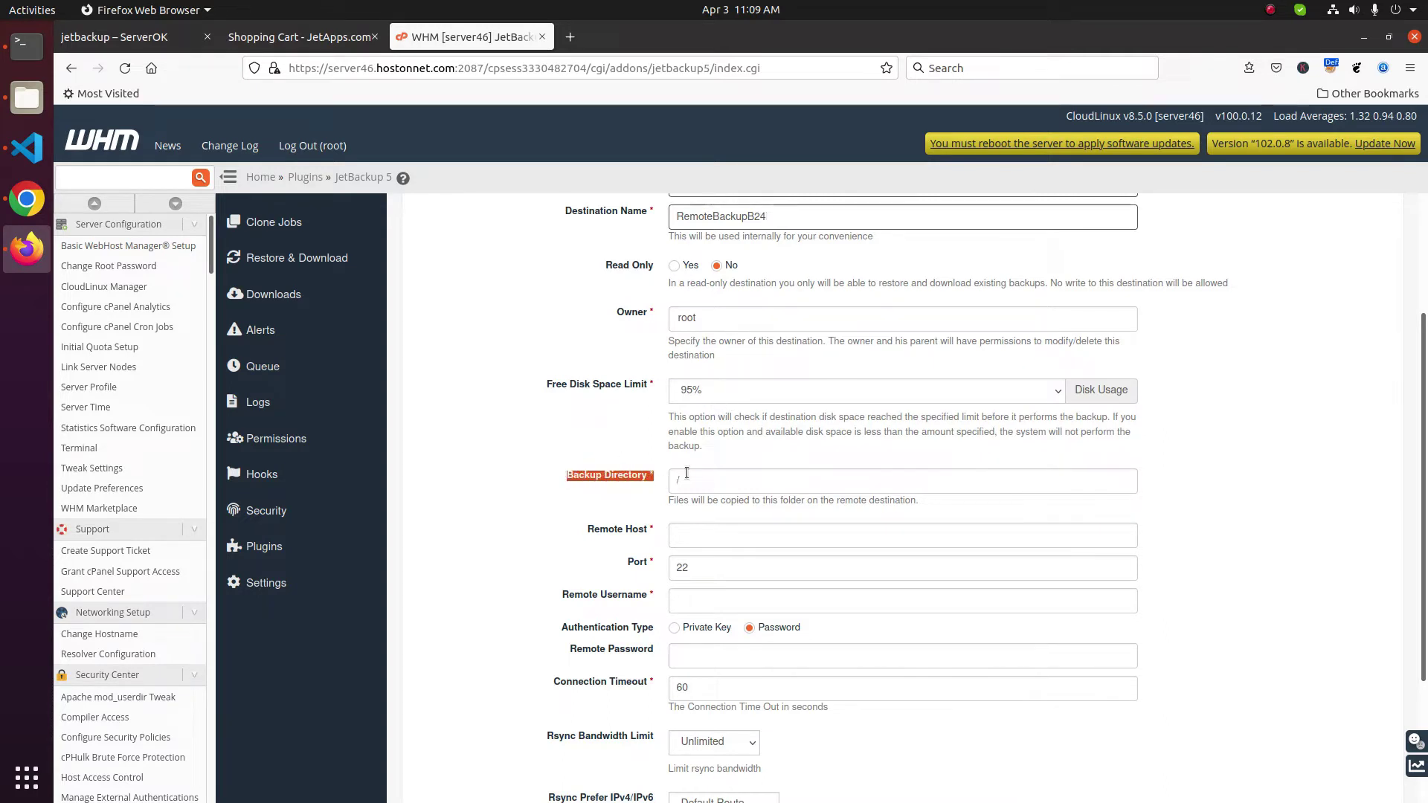
click(14, 58)
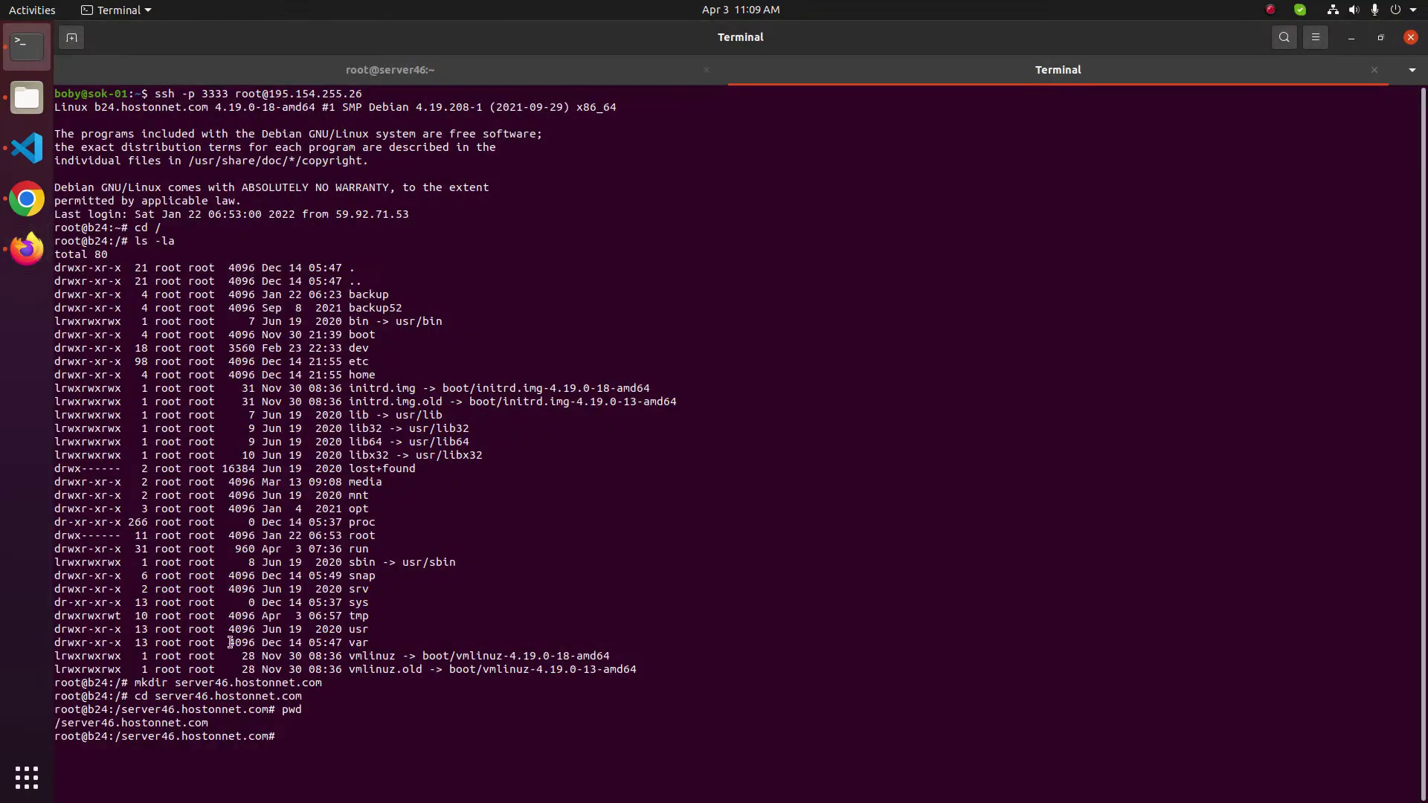
triple_click(141, 720)
right_click(141, 720)
click(171, 576)
click(27, 249)
key(ctrl+v)
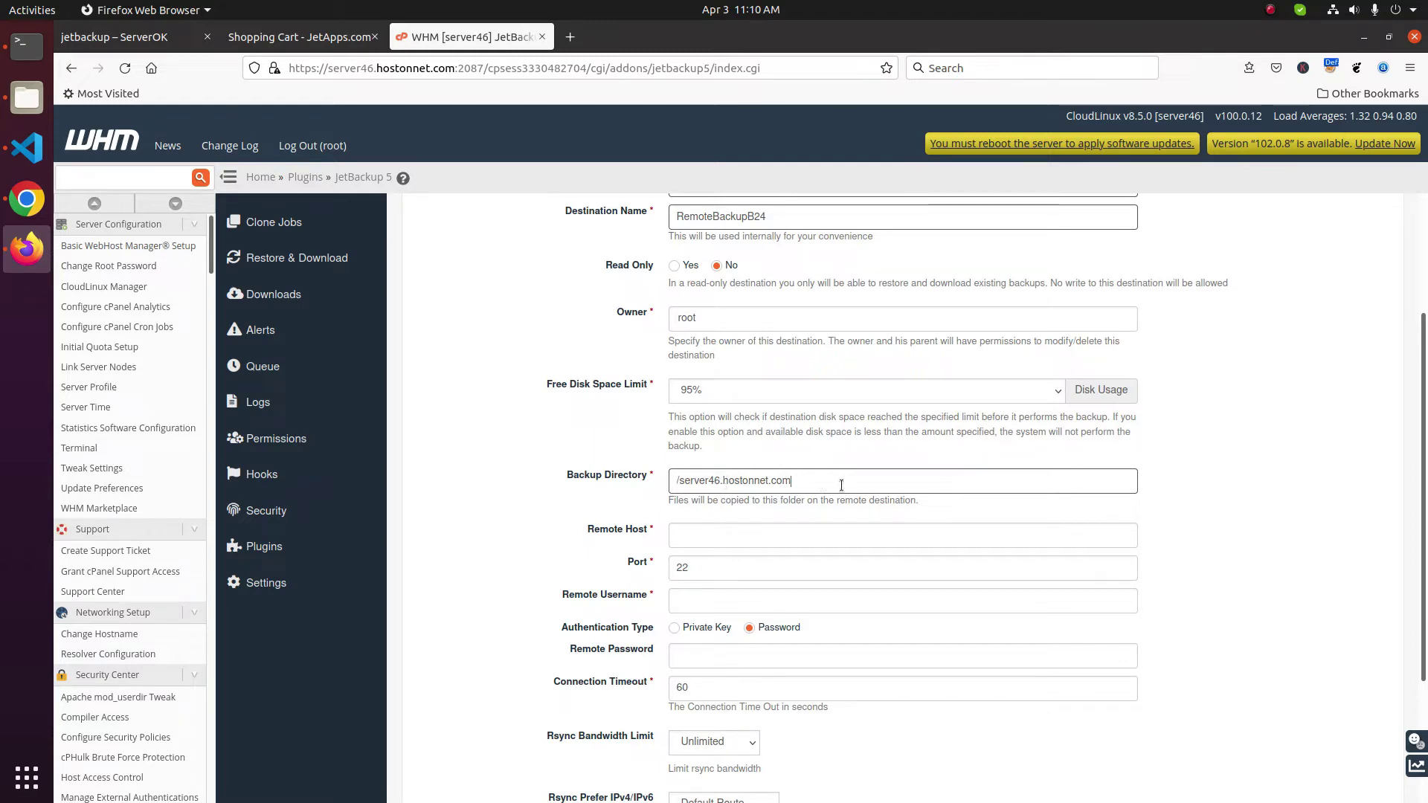
text(/)
Set Remote Host to 195.154.255.26, copied from the terminal's ssh command
click(696, 529)
key(alt+Tab)
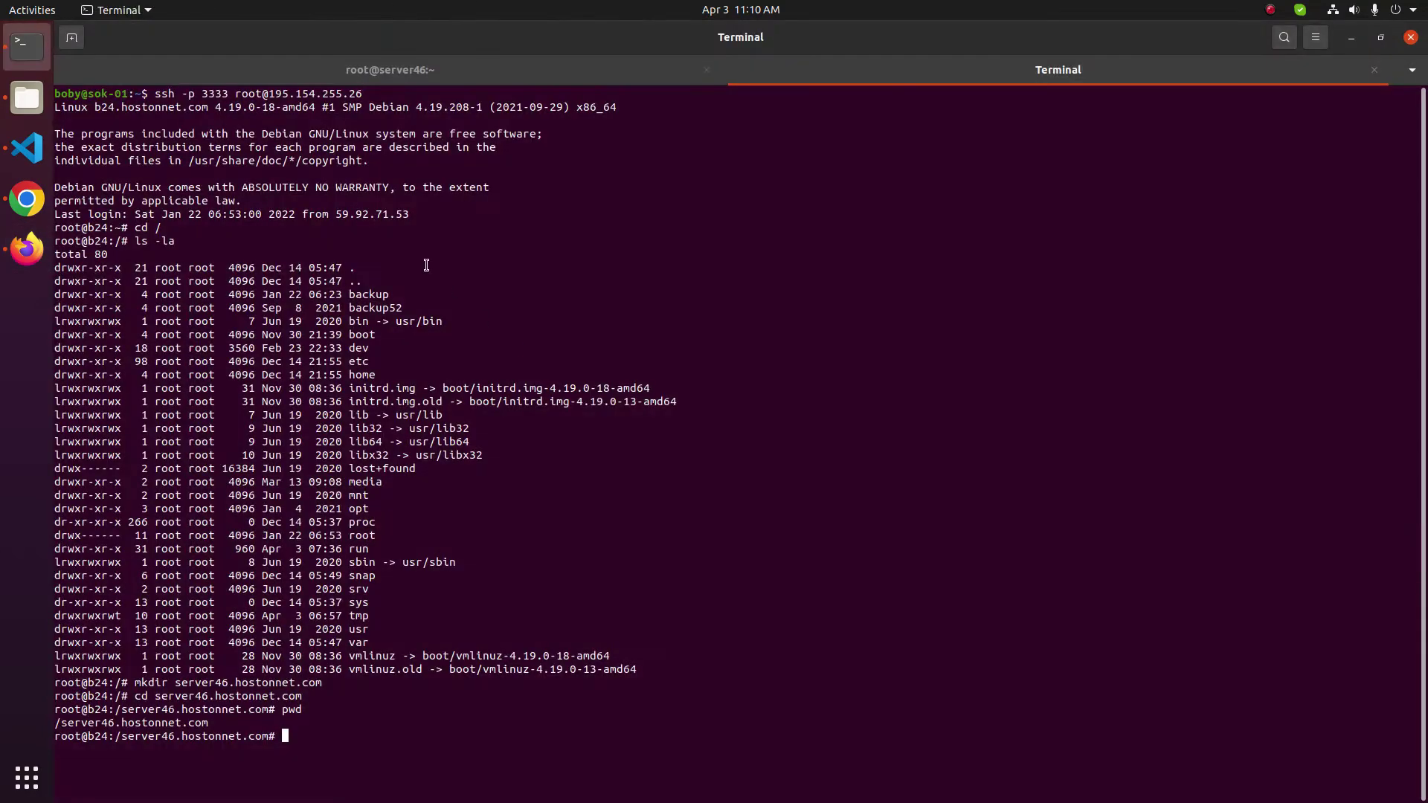
drag(271, 93, 364, 93)
right_click(344, 94)
click(376, 105)
key(alt+Tab)
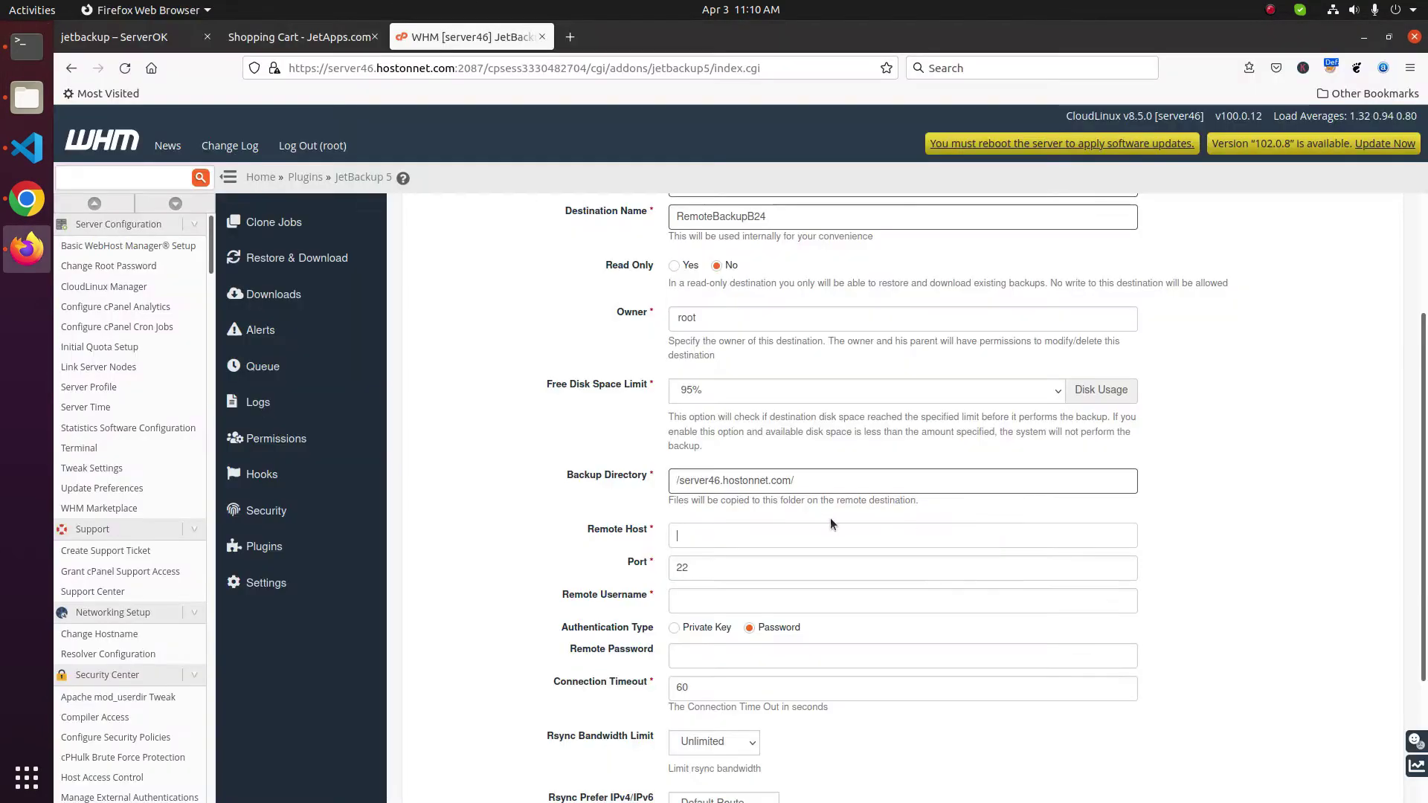
click(784, 538)
key(ctrl+v)
Replace the default port 22 with 3333, copied from the terminal
key(Tab)
key(alt+Tab)
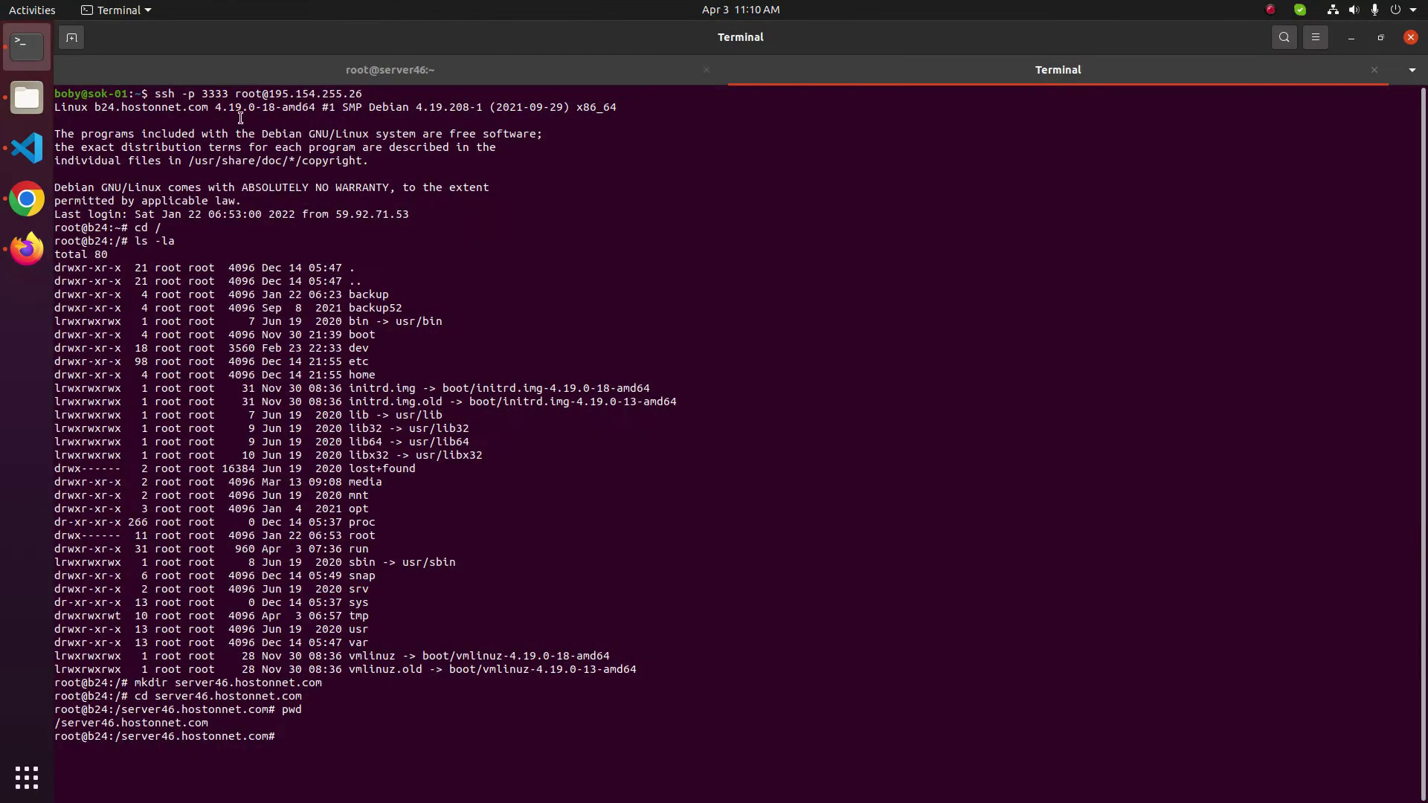
double_click(212, 93)
right_click(211, 93)
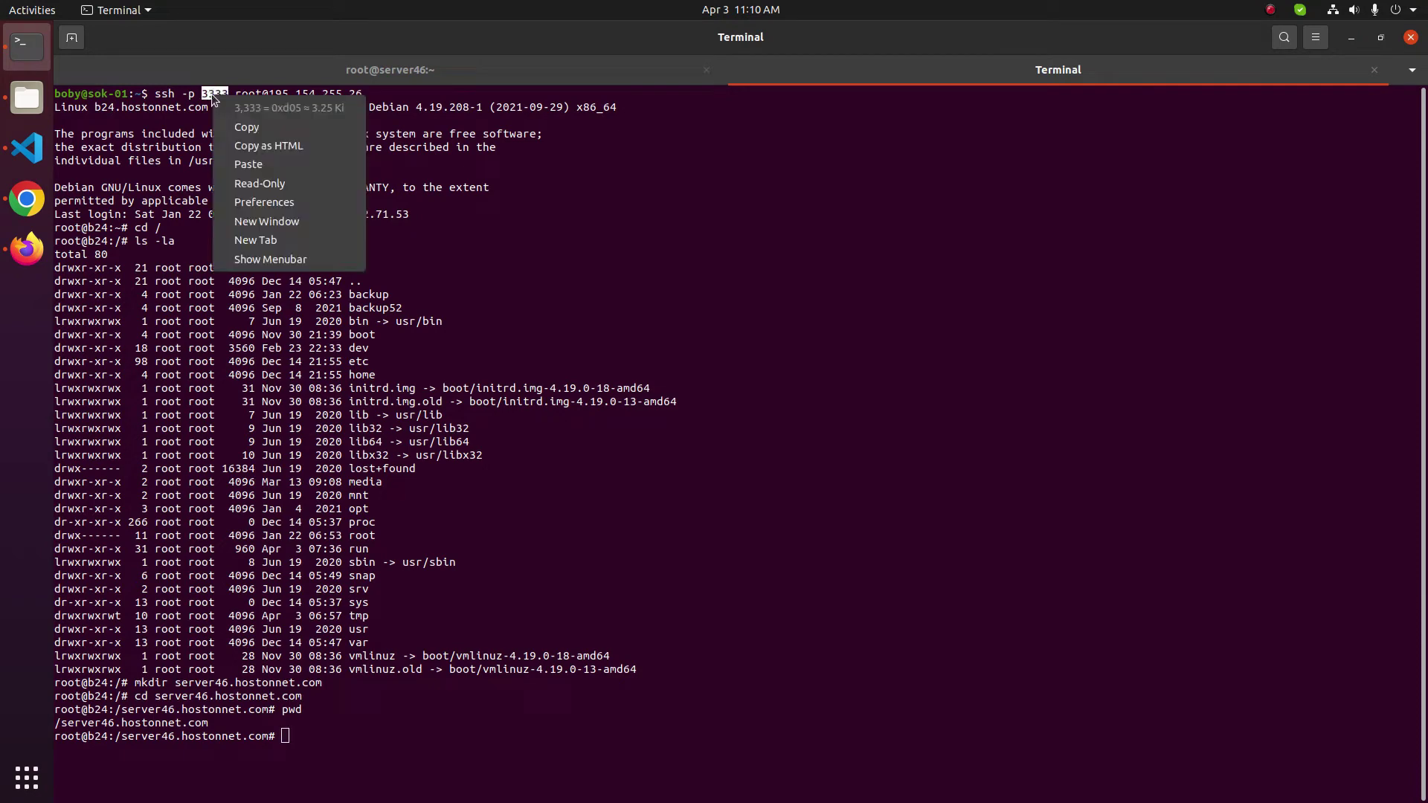
click(238, 123)
key(alt+Tab)
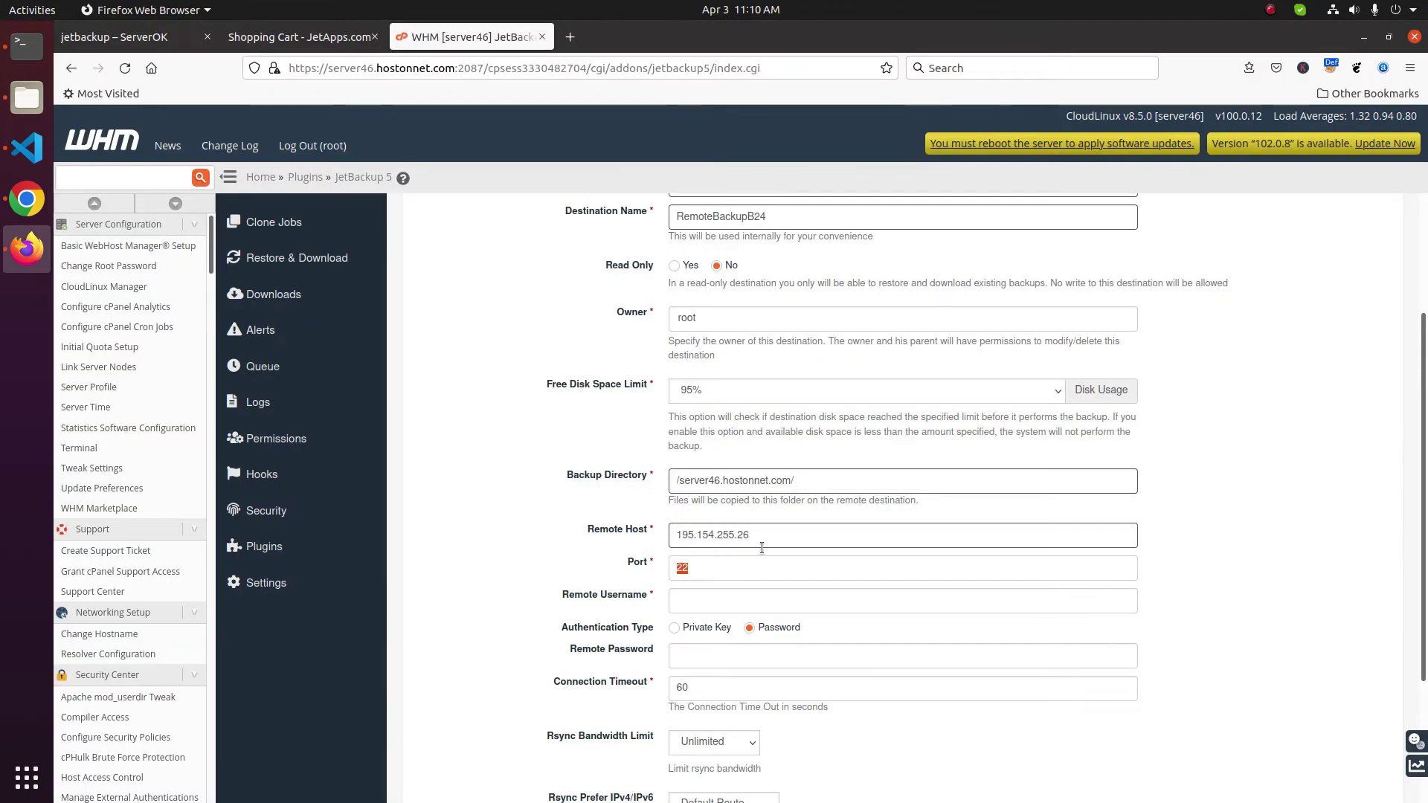
key(ctrl+v)
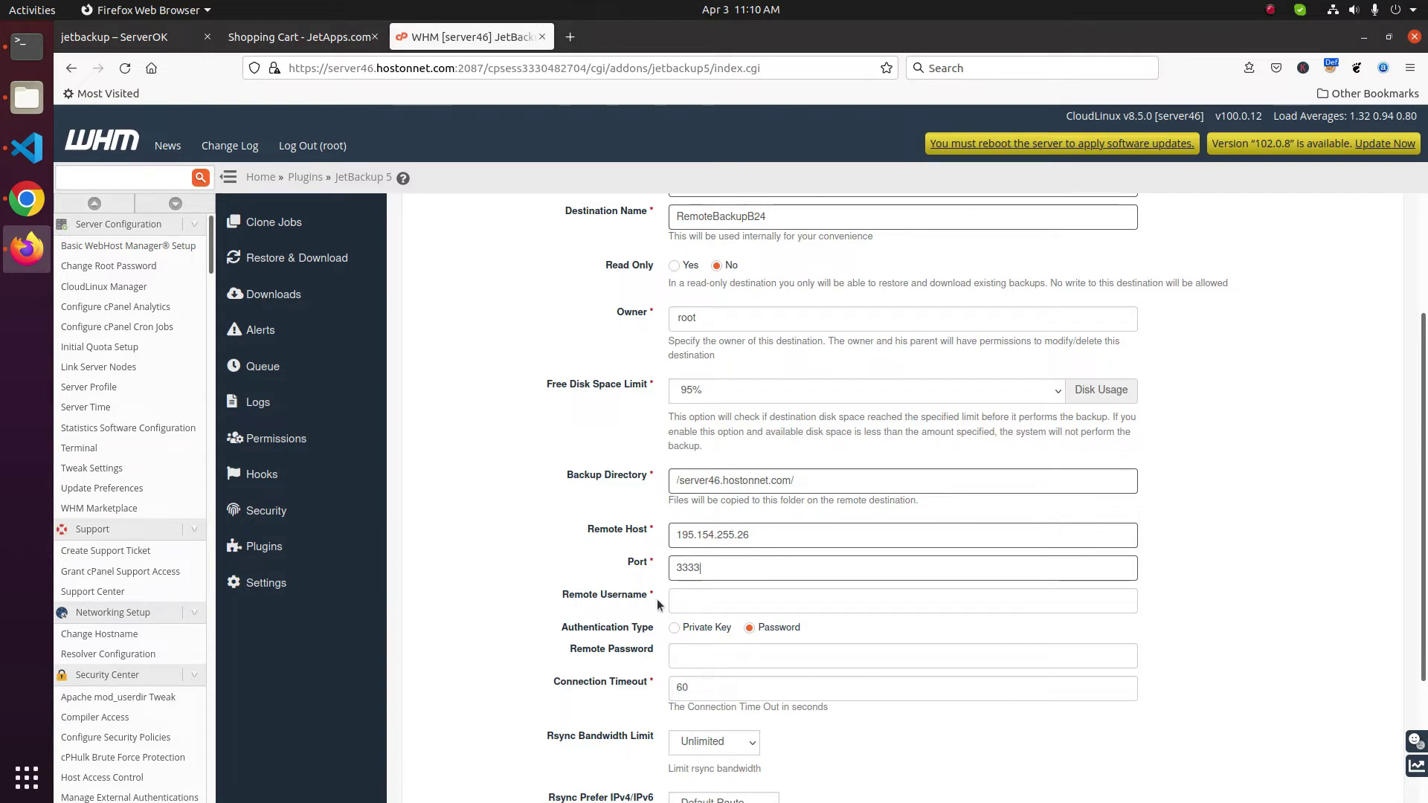
Enter root as the remote username and switch authentication type to Private Key
click(707, 601)
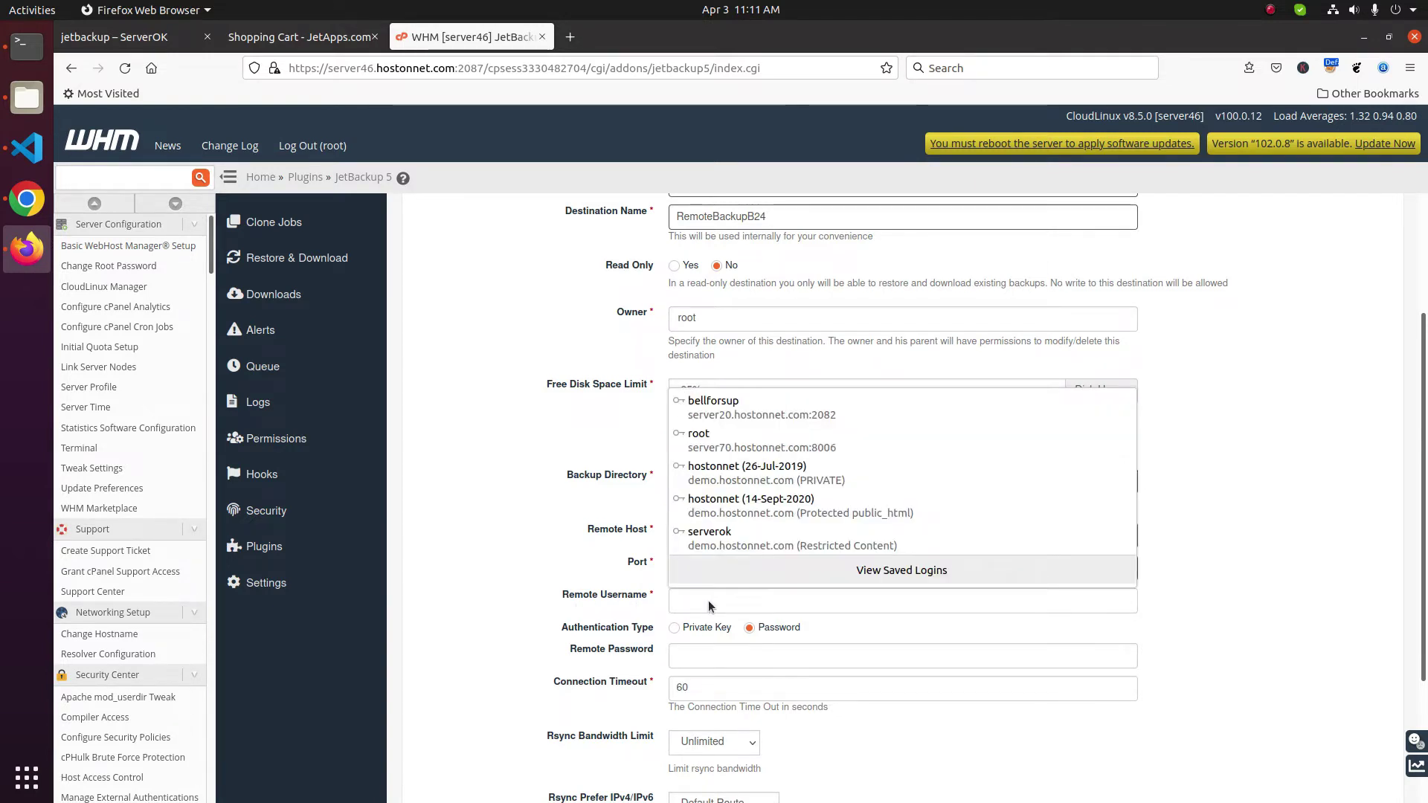
text(root)
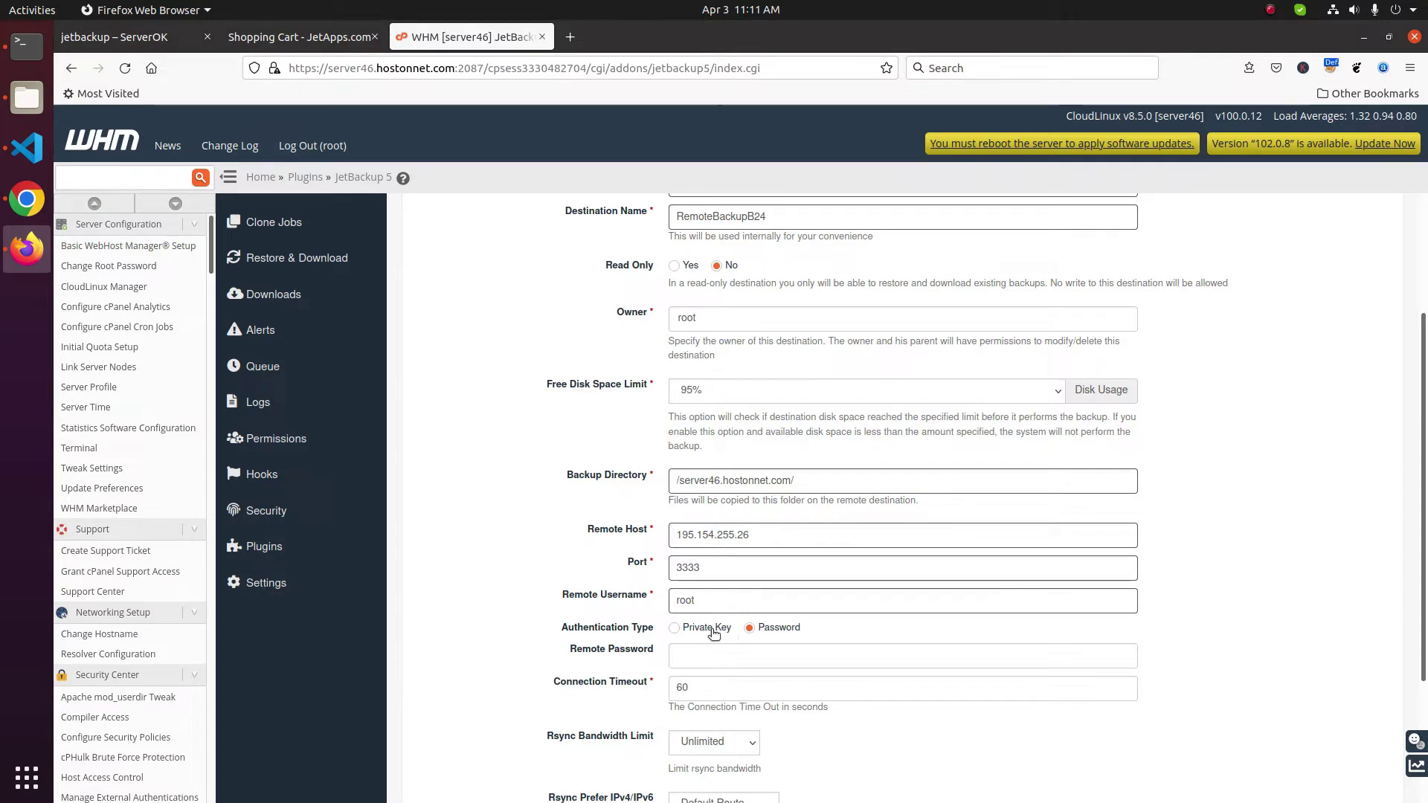
click(675, 629)
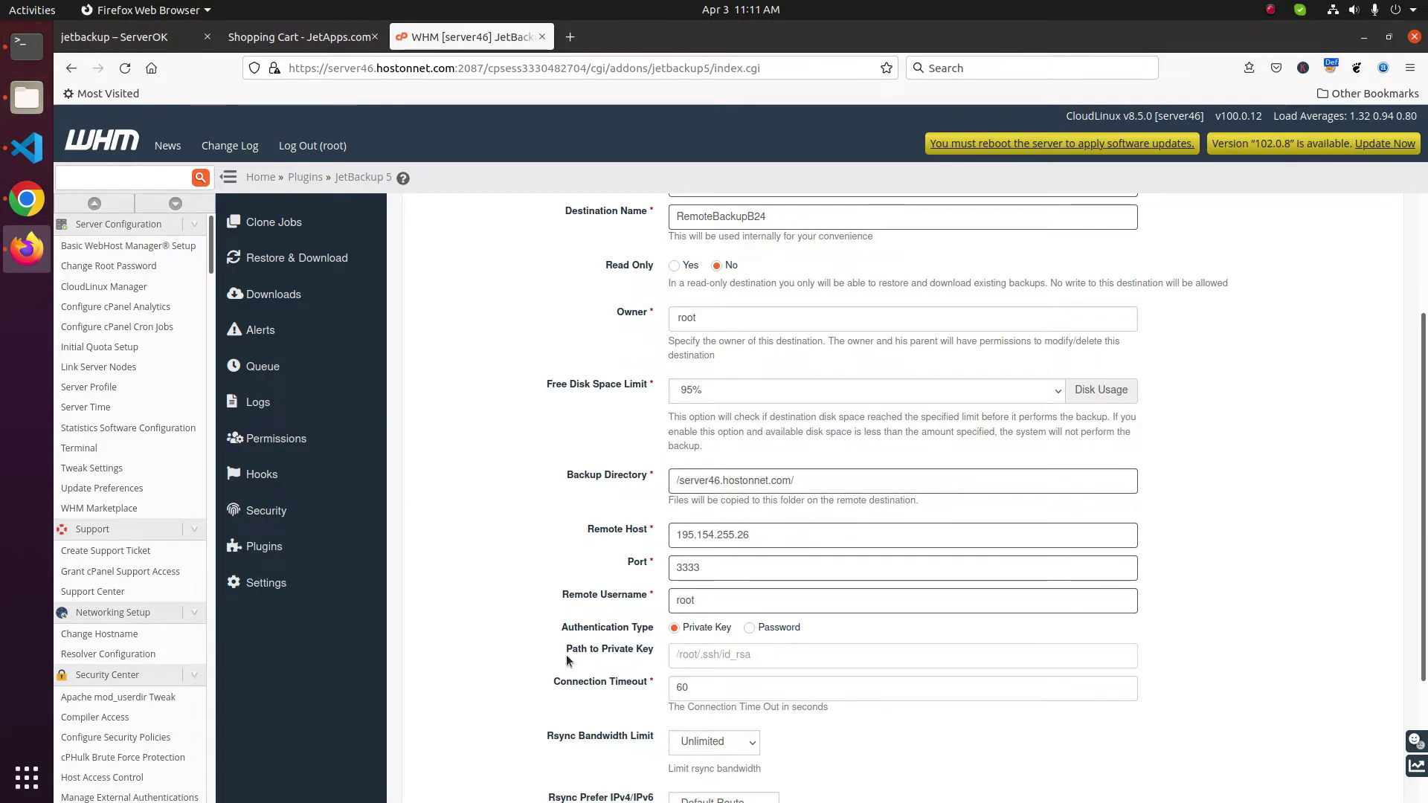
click(671, 654)
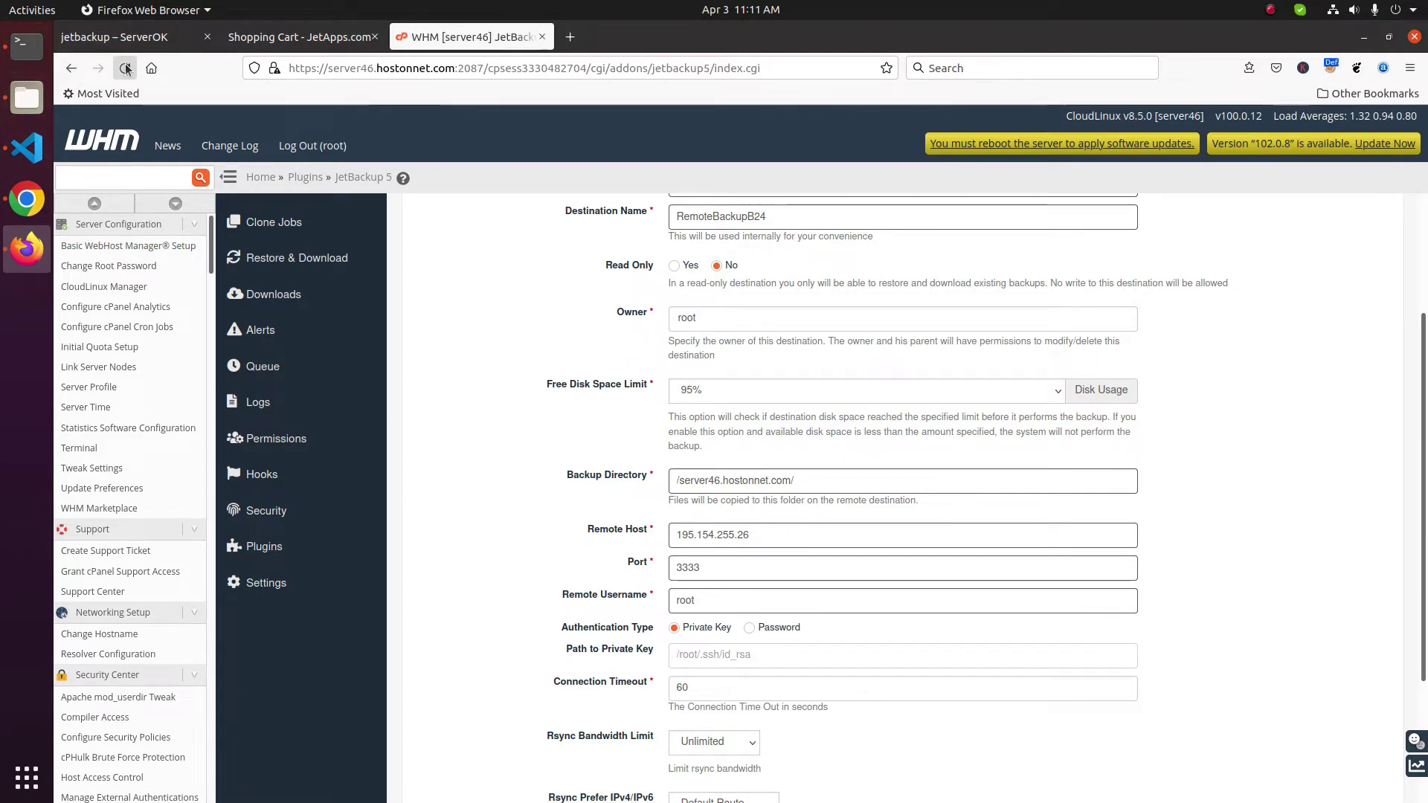
List server46's /root/.ssh folder with ls -la and copy the id_rsa.pub file name
key(alt+Tab)
text(cd .ssh)
key(Return)
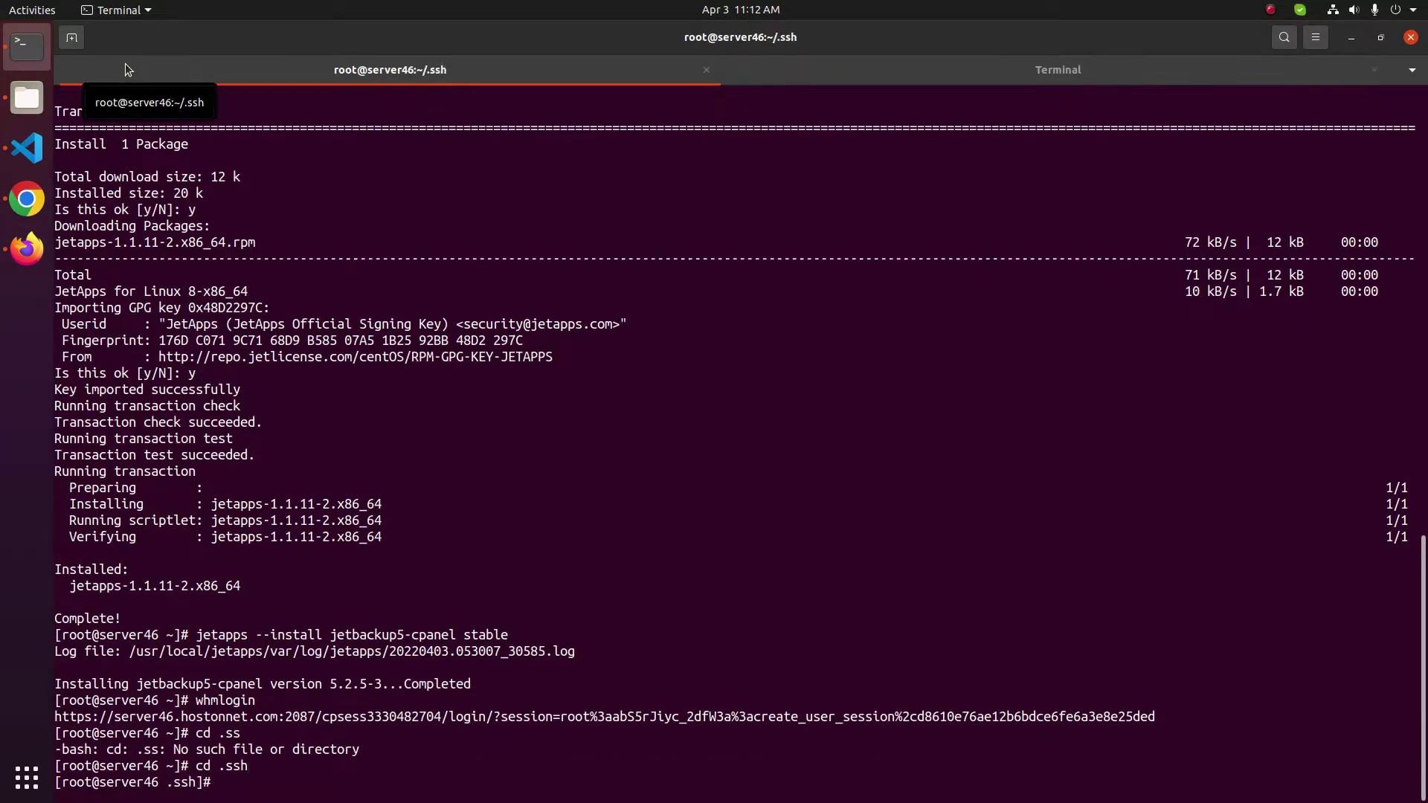
text(ls -la)
key(Return)
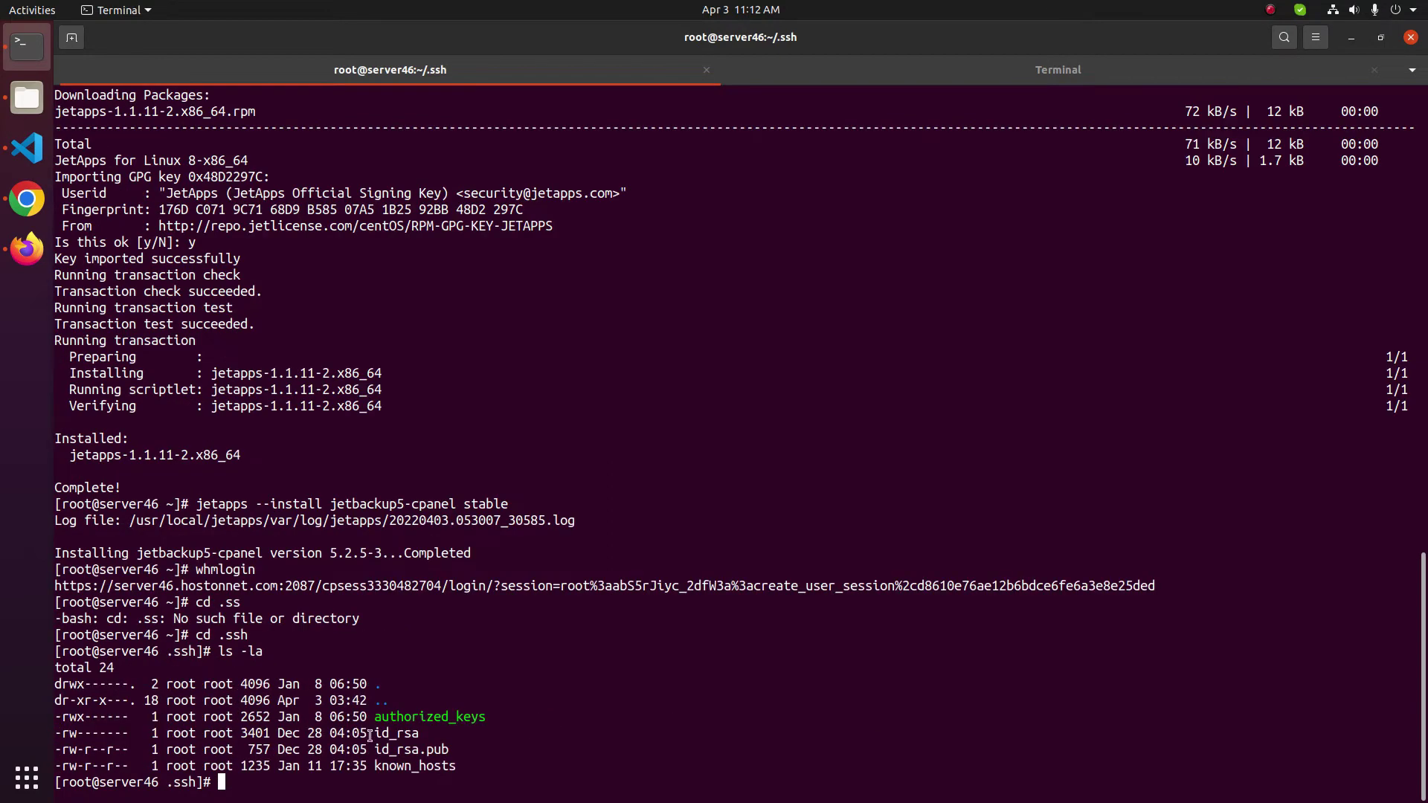
drag(377, 733, 413, 732)
double_click(404, 734)
drag(375, 750, 448, 750)
right_click(435, 743)
click(458, 595)
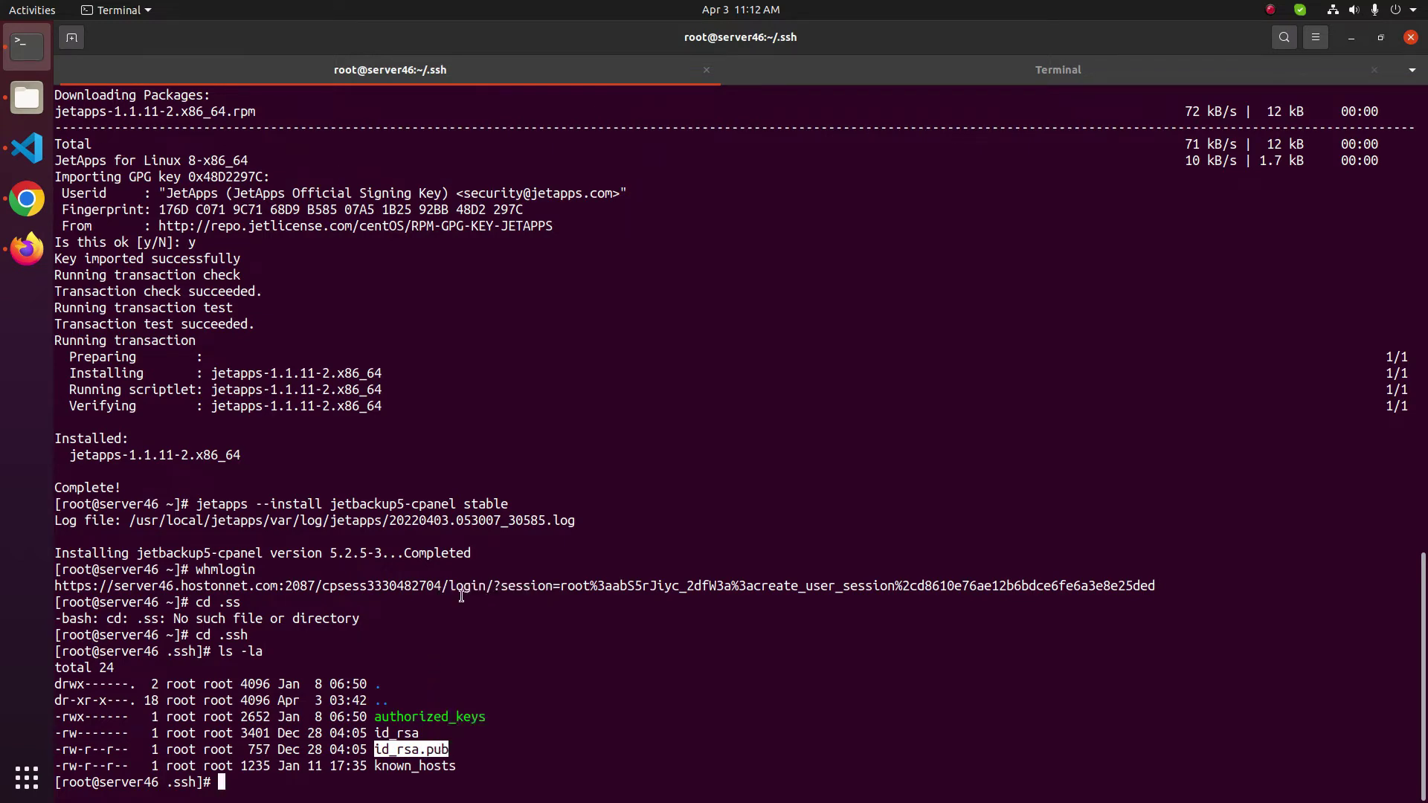
From server46, run ssh to 195.154.255.26 on port 3333, accept the fingerprint, then cancel the password prompt
click(943, 72)
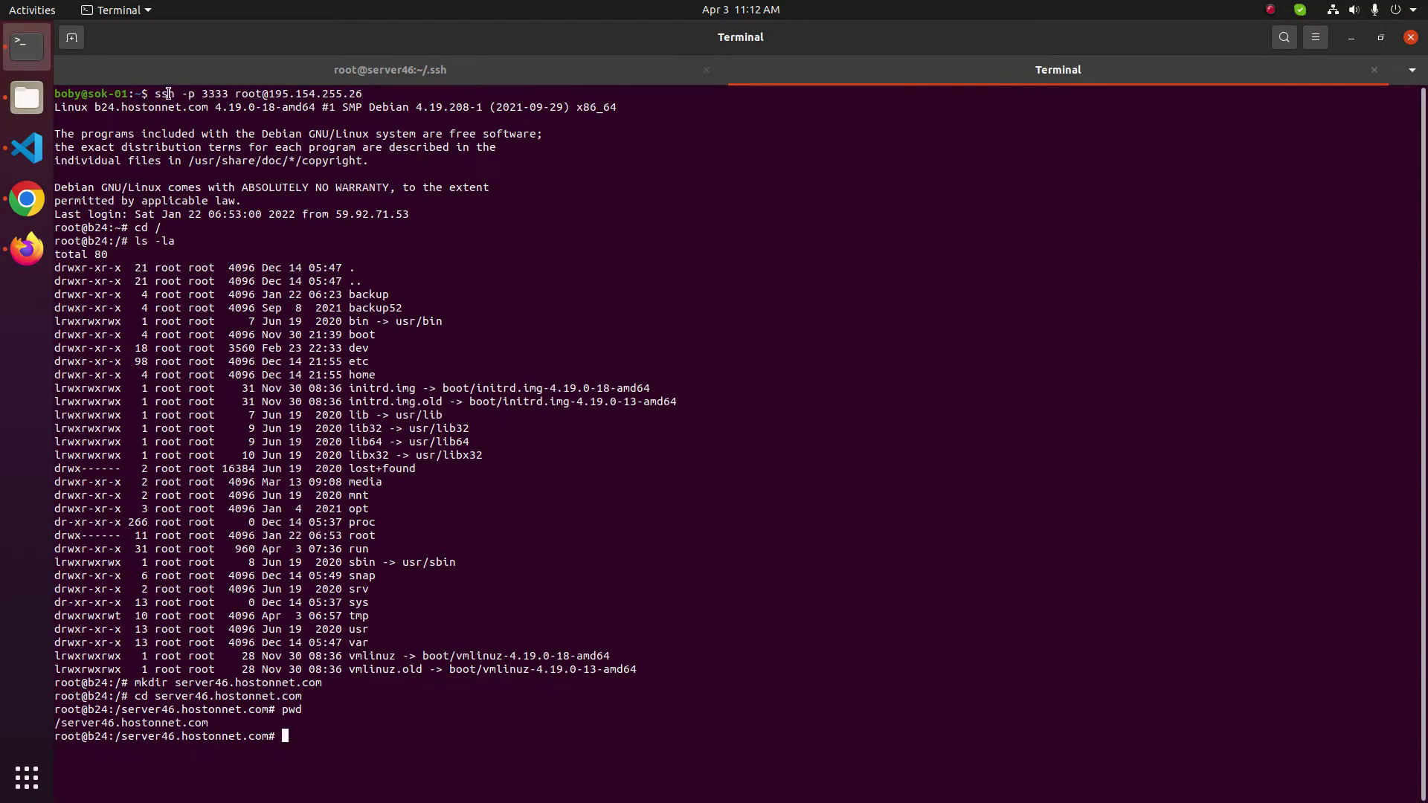
drag(155, 94, 372, 93)
right_click(372, 94)
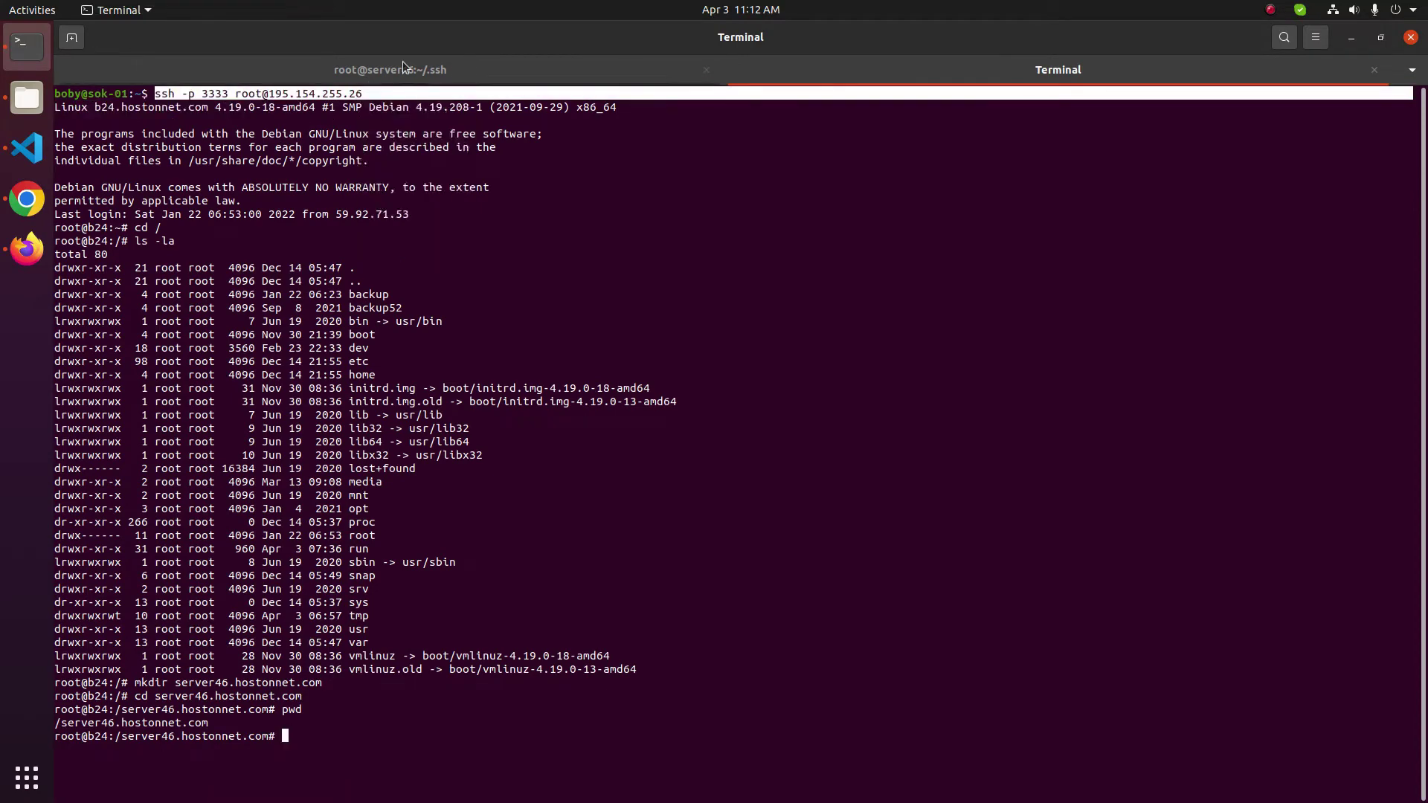
click(405, 119)
click(403, 66)
key(ctrl+shift+v)
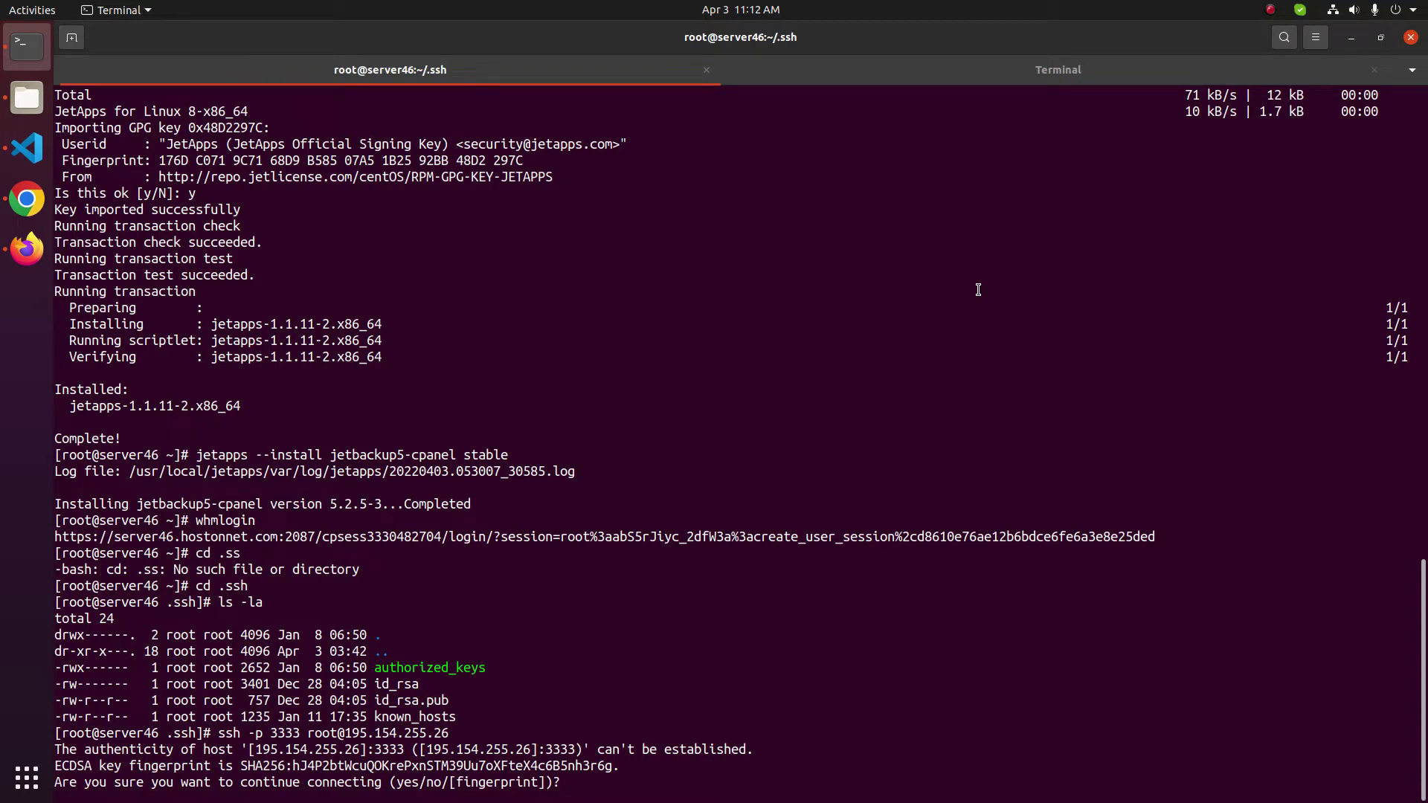
text(yes)
key(Return)
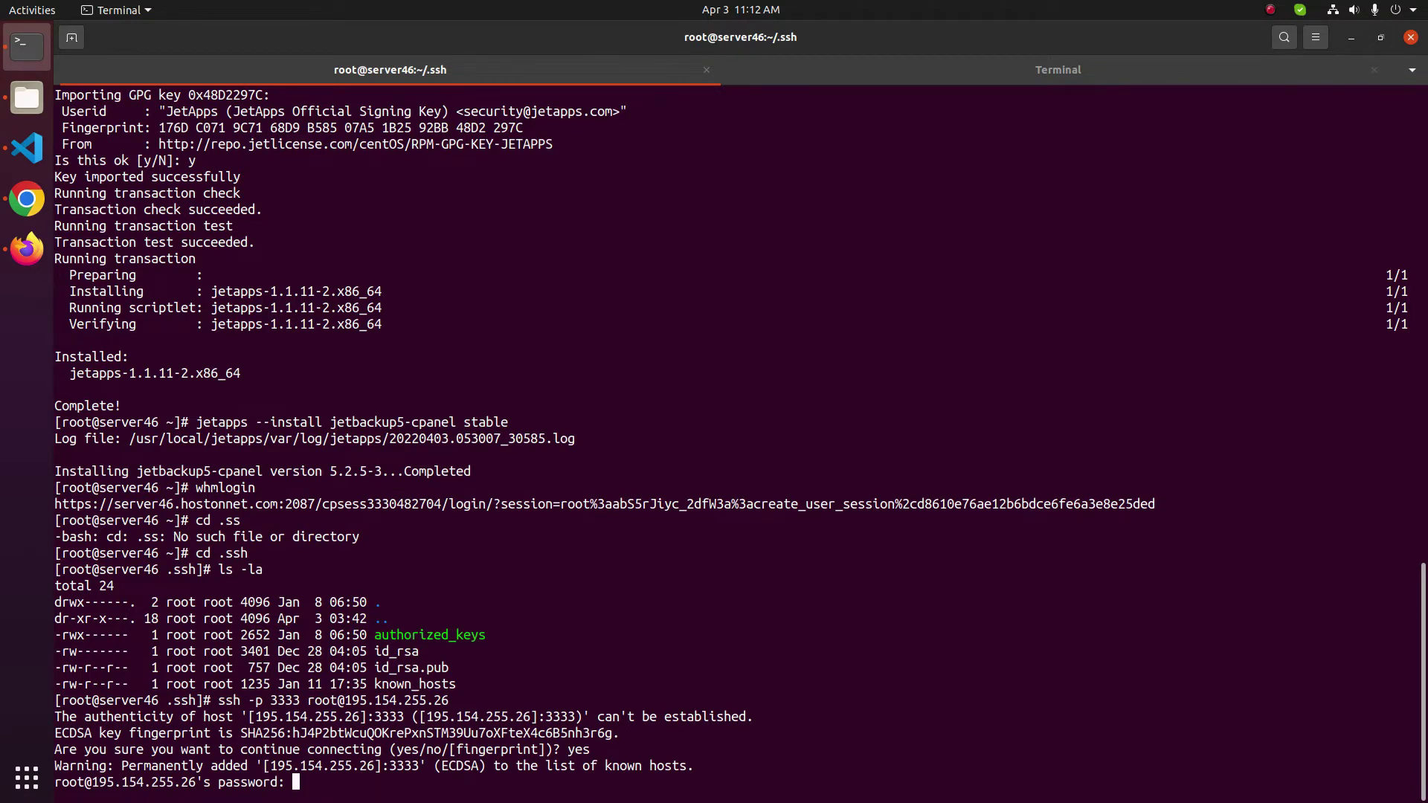
key(ctrl+c)
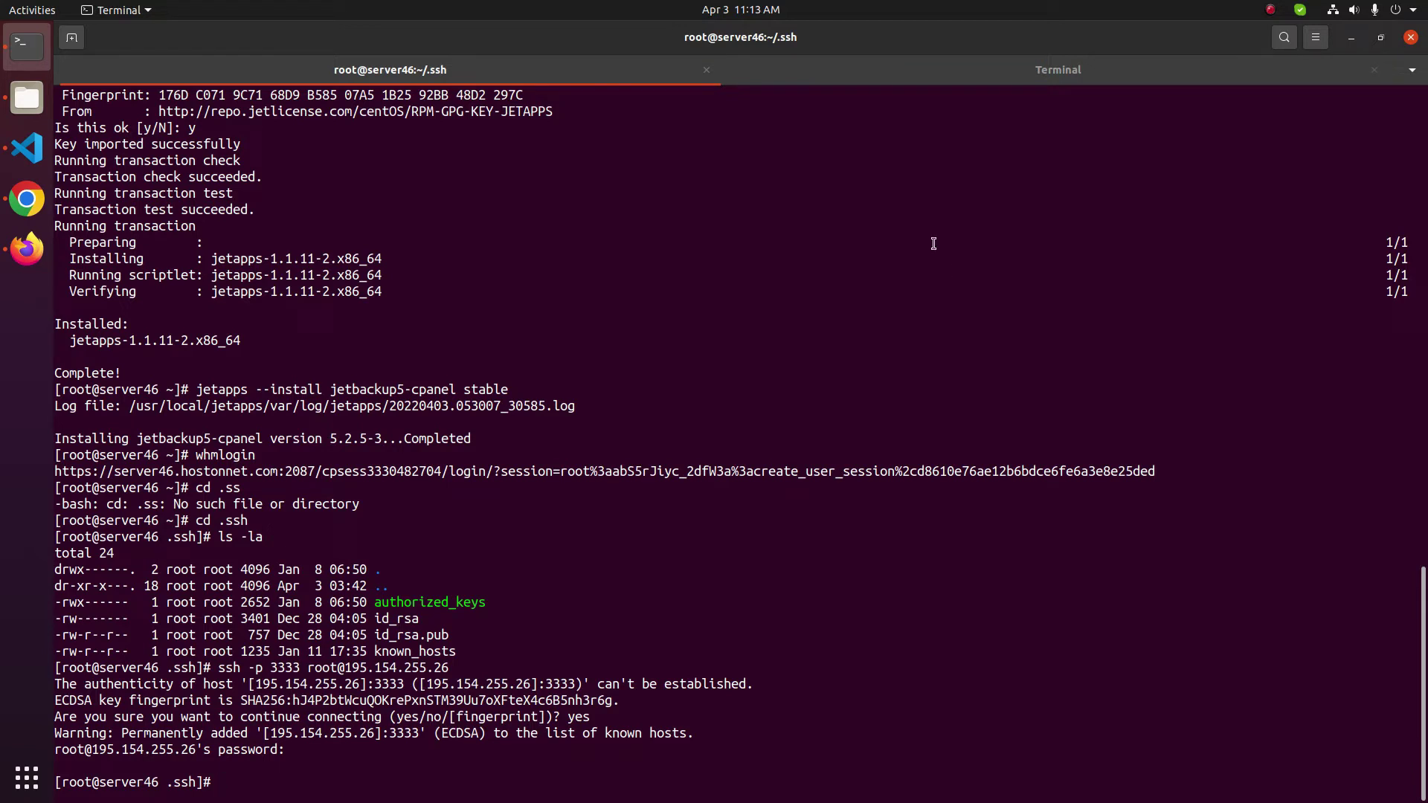
double_click(394, 634)
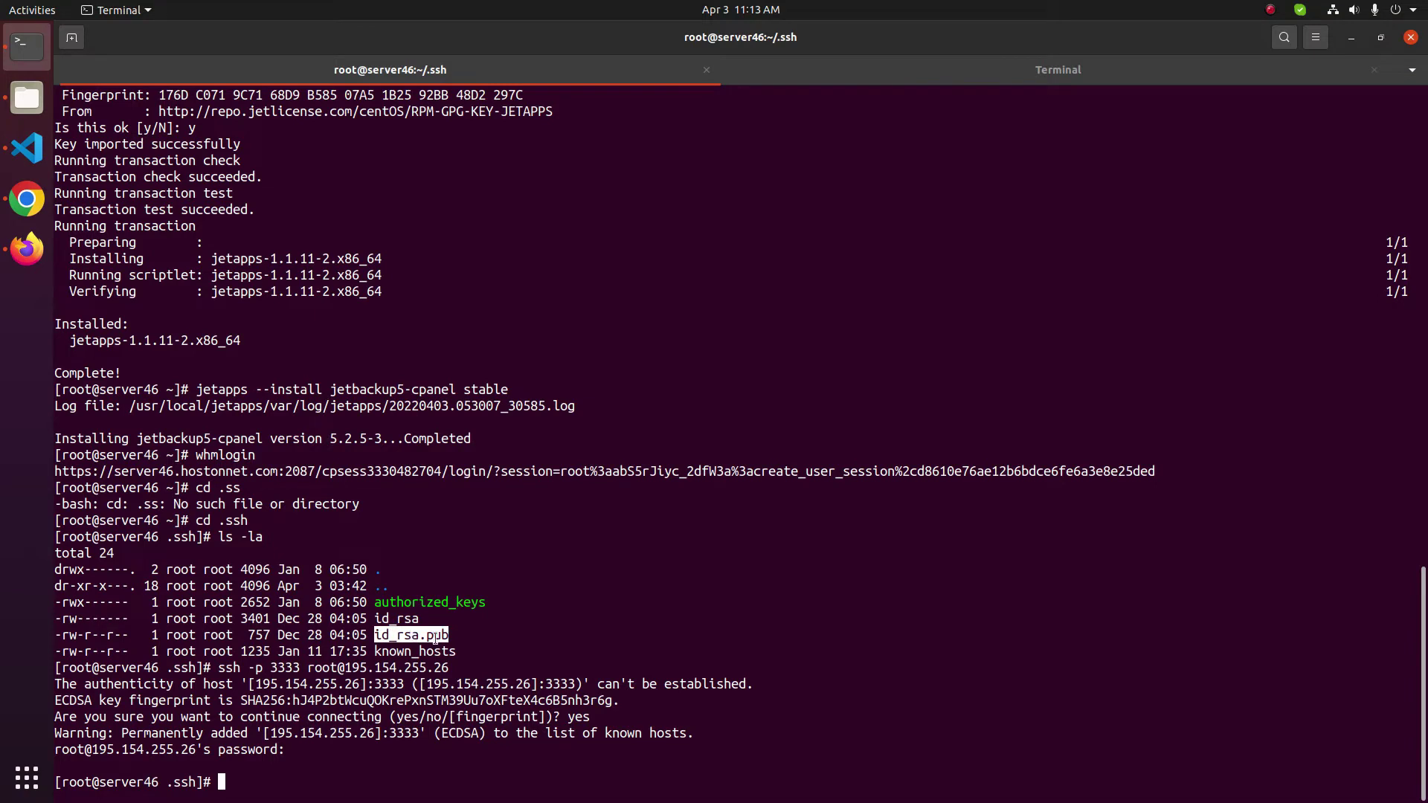
Print id_rsa.pub with cat and copy server46's public key
right_click(435, 638)
click(461, 655)
text(cat)
key(ctrl+shift+v)
key(Return)
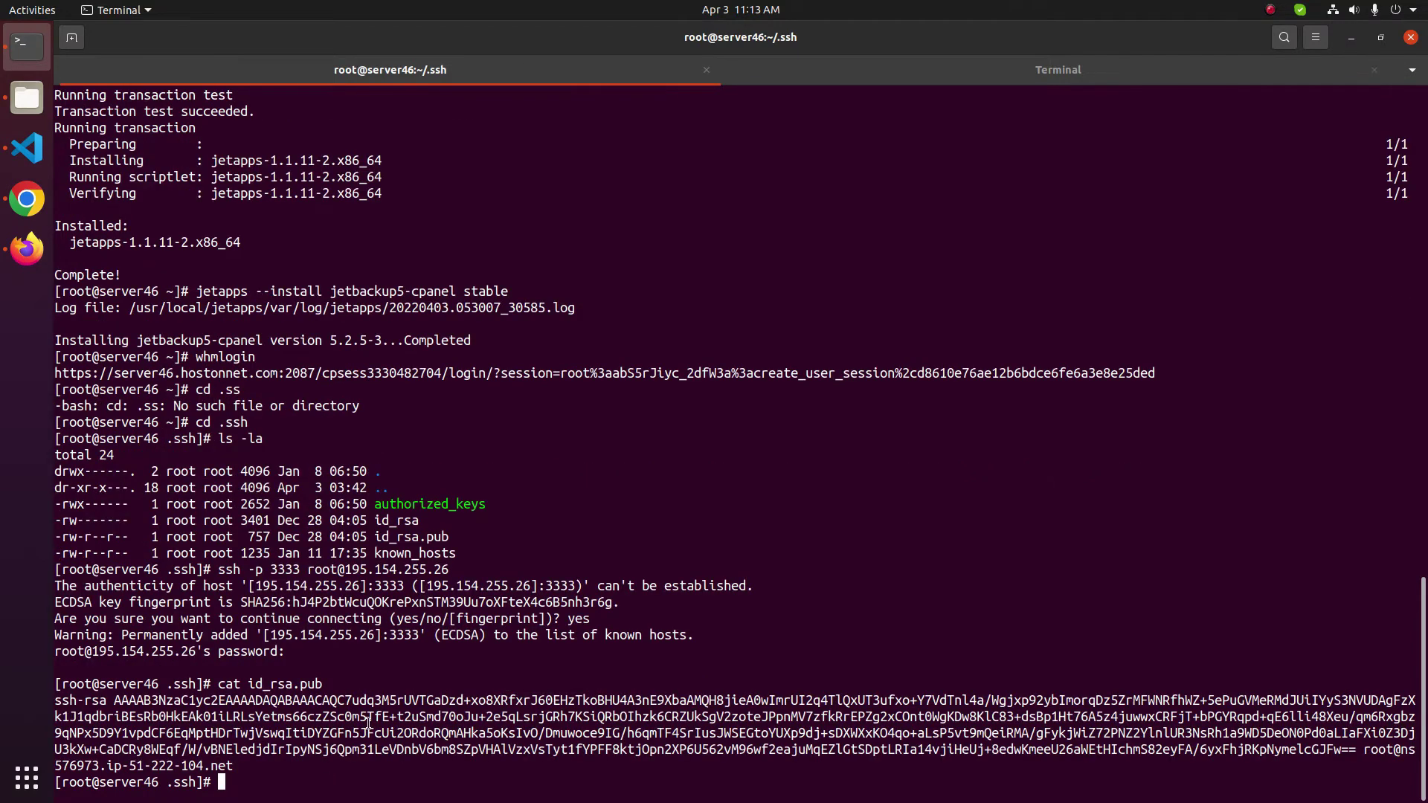
triple_click(416, 733)
right_click(416, 565)
click(403, 577)
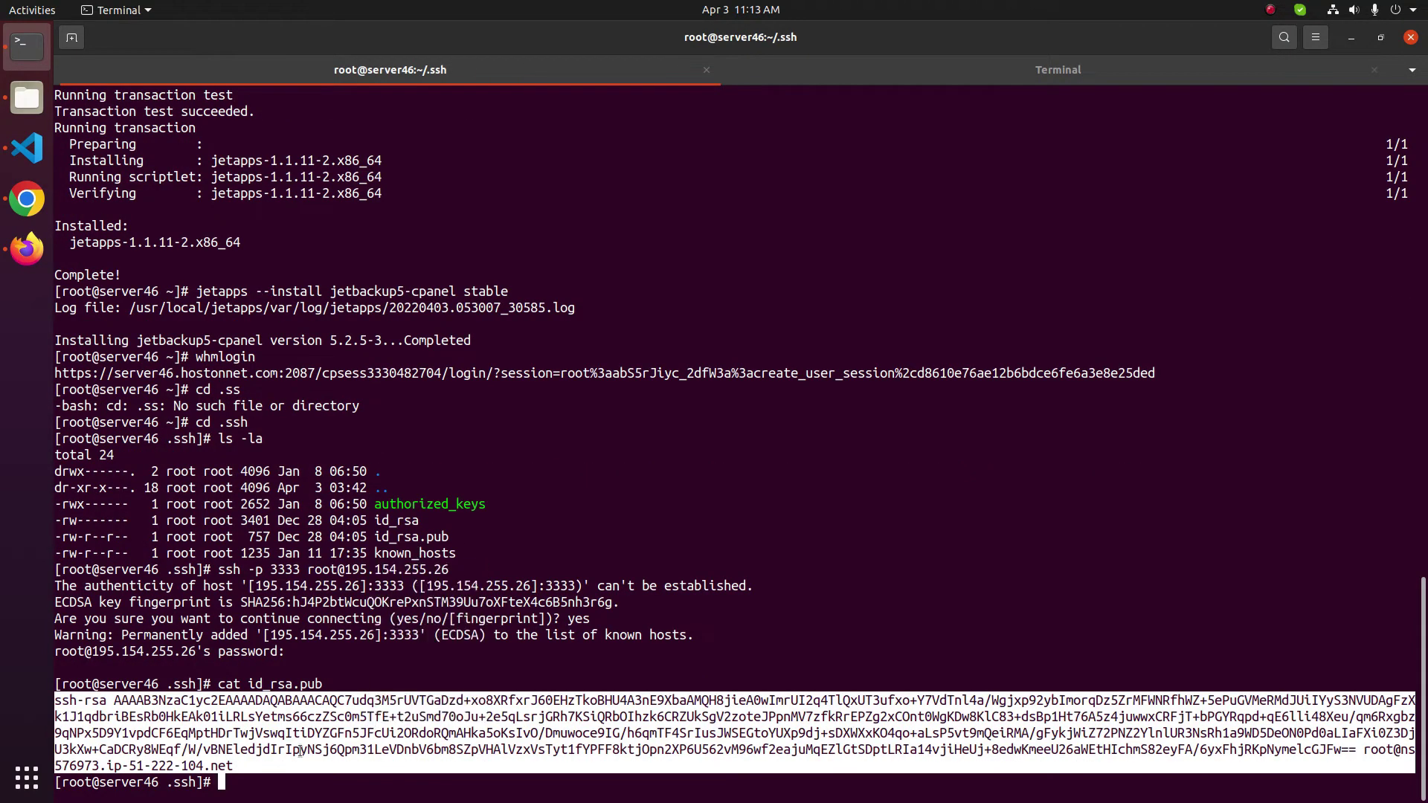
On the backup server, append '# server46.hostonnet.com' and the public key to /root/.ssh/authorized_keys in vi
click(856, 69)
text(vi )
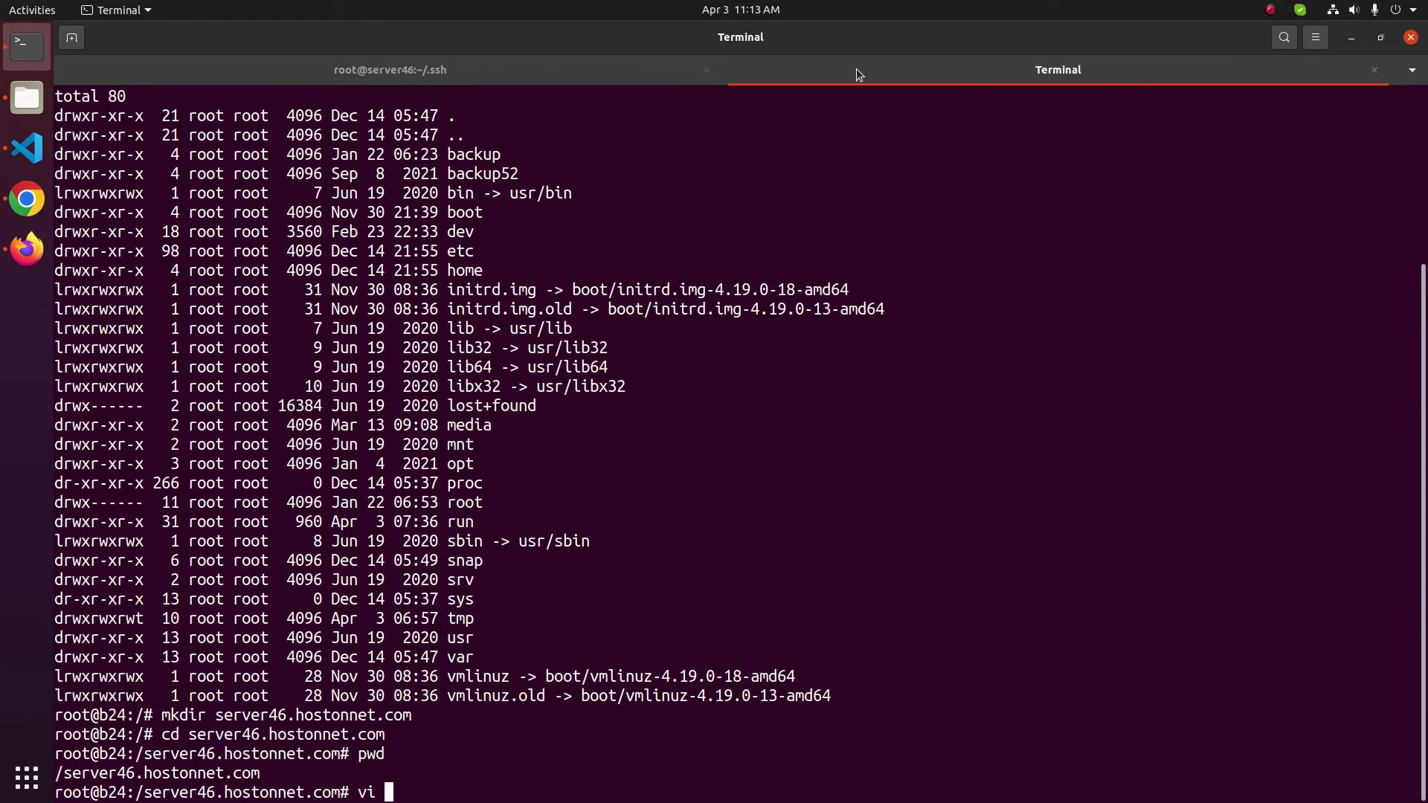
text(/root/.ssh/au)
key(Tab)
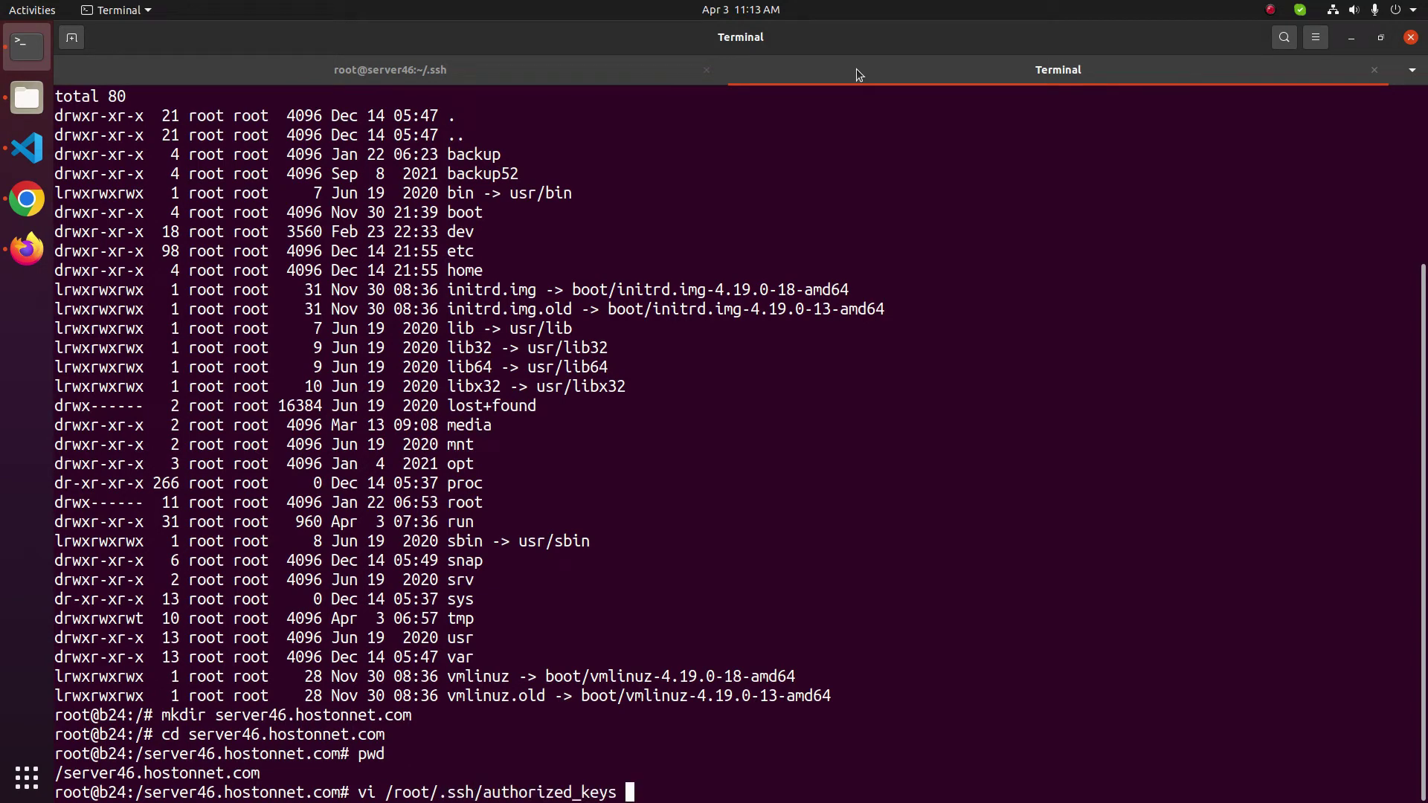
key(Return)
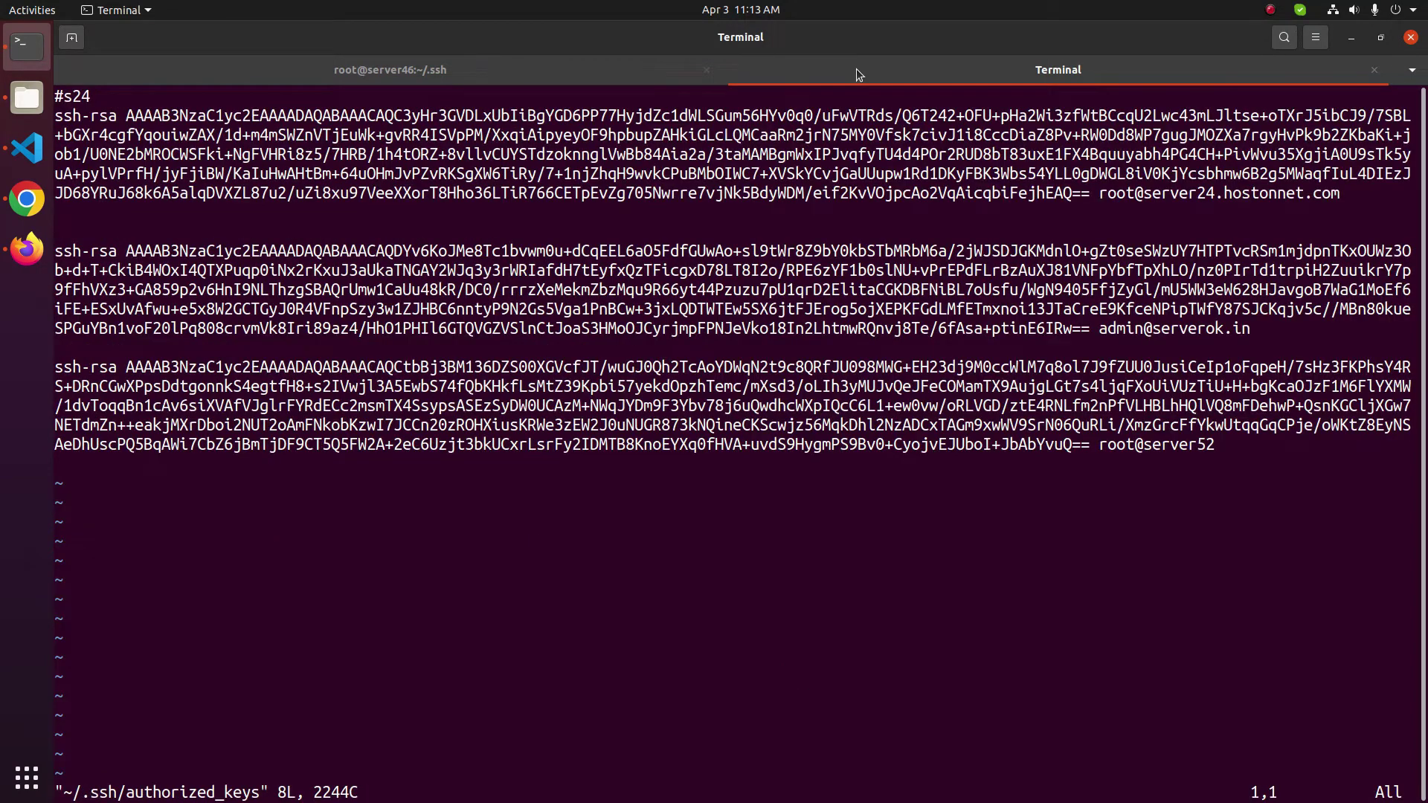
key(shift+g)
text(o)
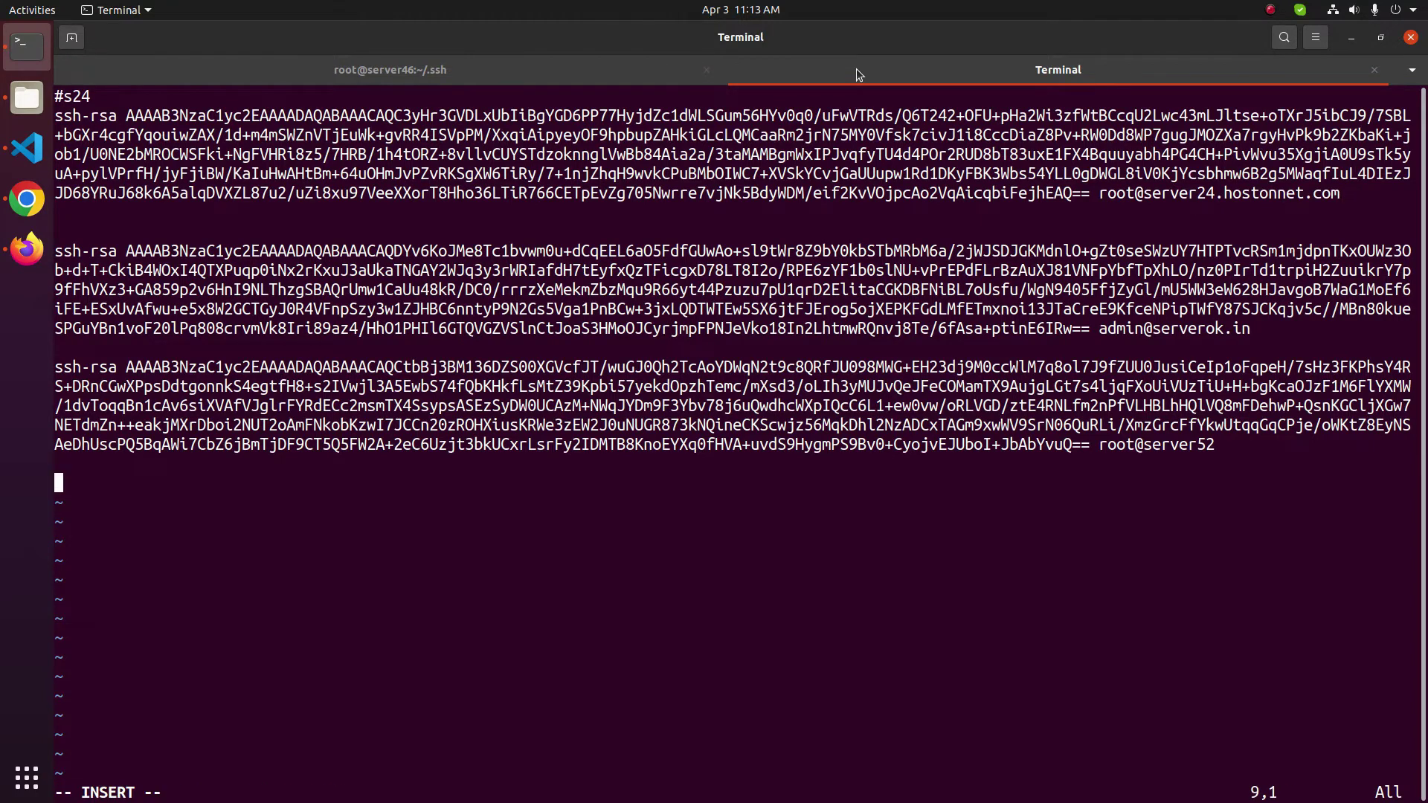
text(# server46.hostonnet.com)
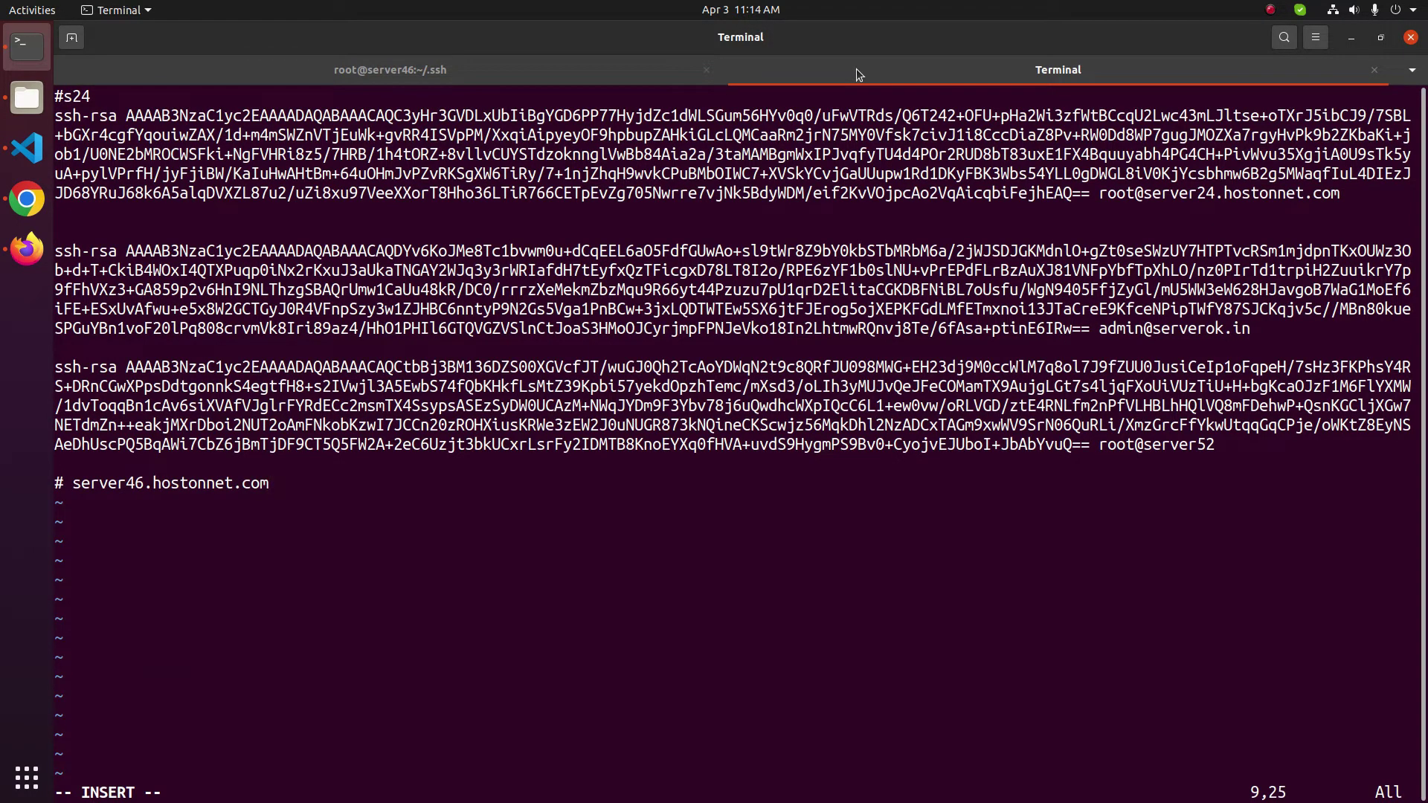
key(Return)
key(BackSpace)
key(BackSpace)
key(ctrl+shift+v)
key(Return)
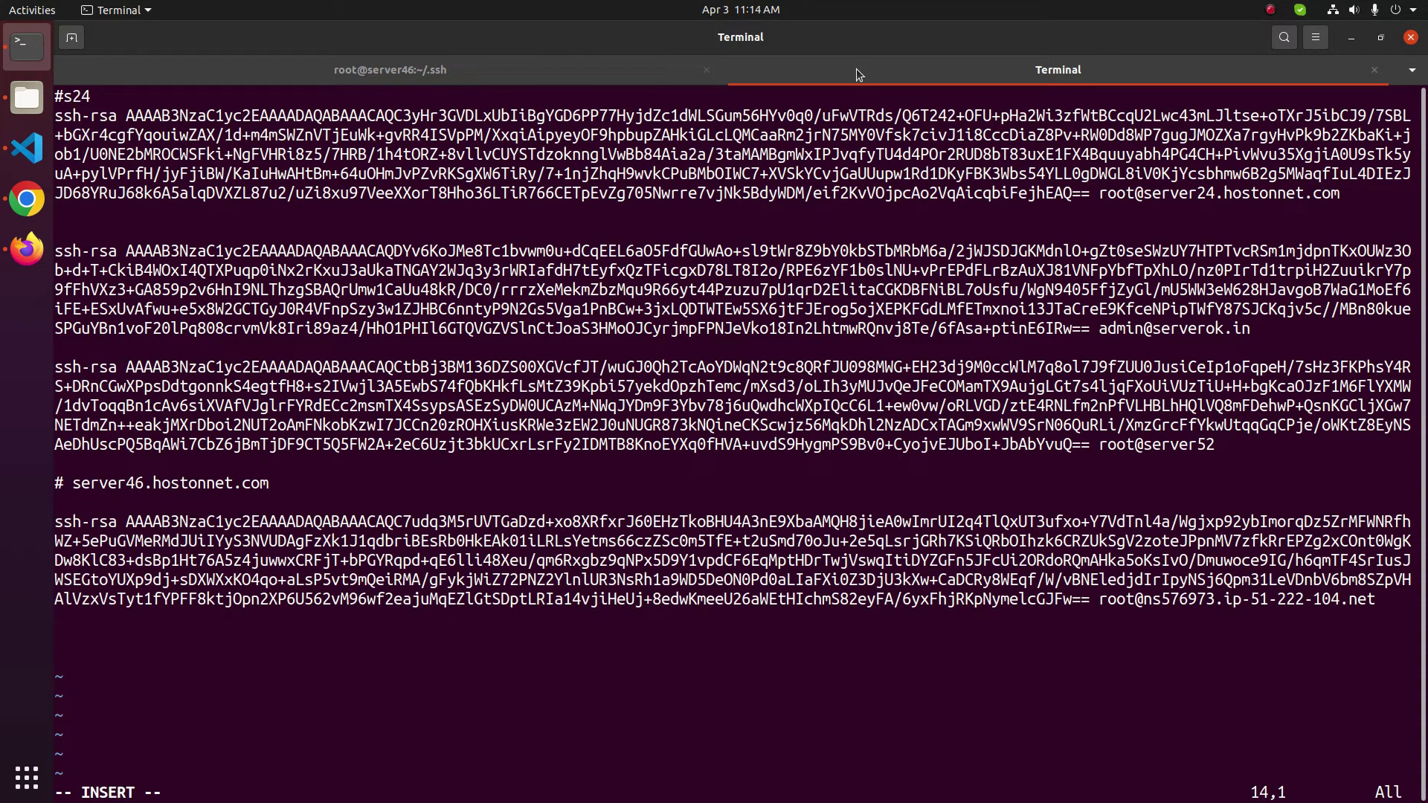
key(Escape)
text(:)
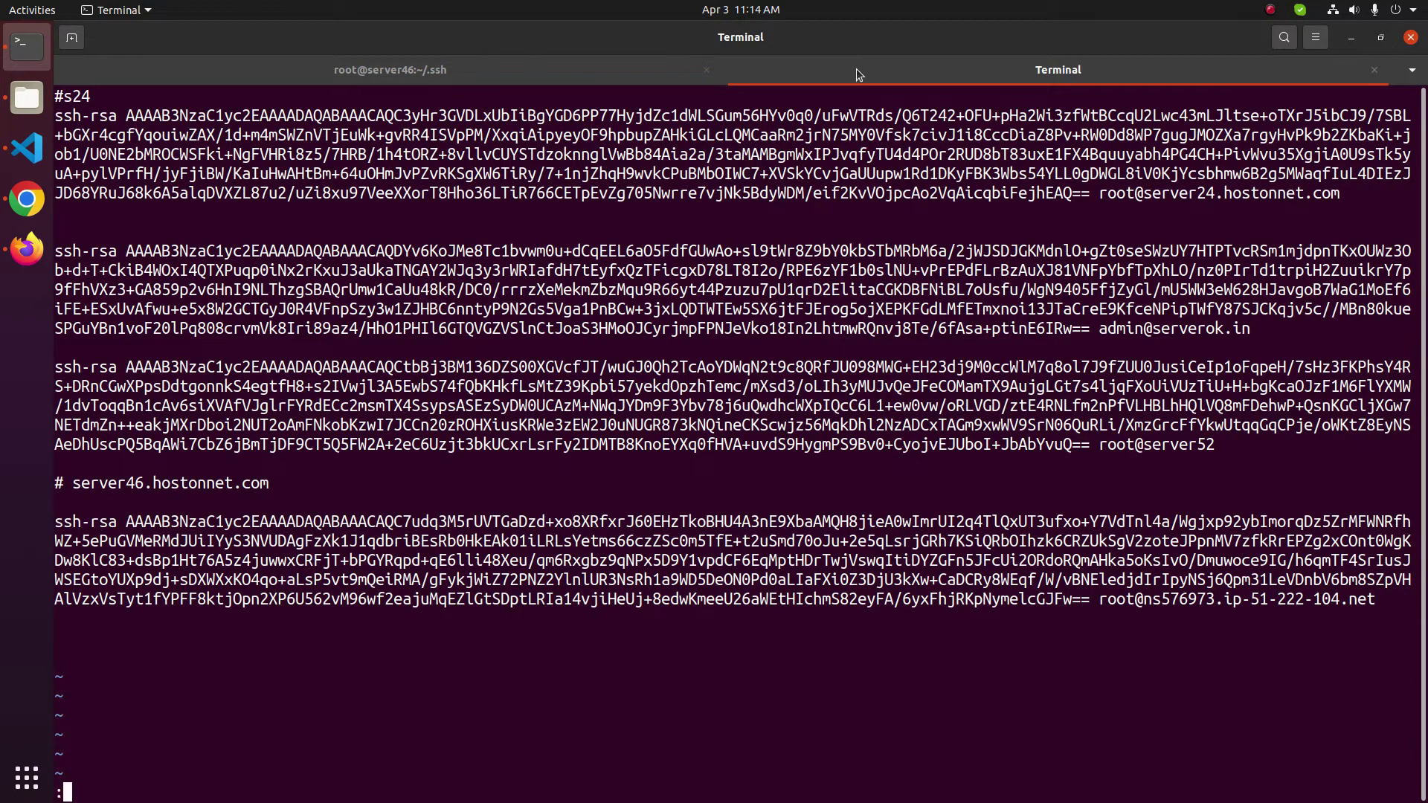
text(wq)
Save authorized_keys, verify server46 logs into the backup server on port 3333 without a password, then exit
key(Return)
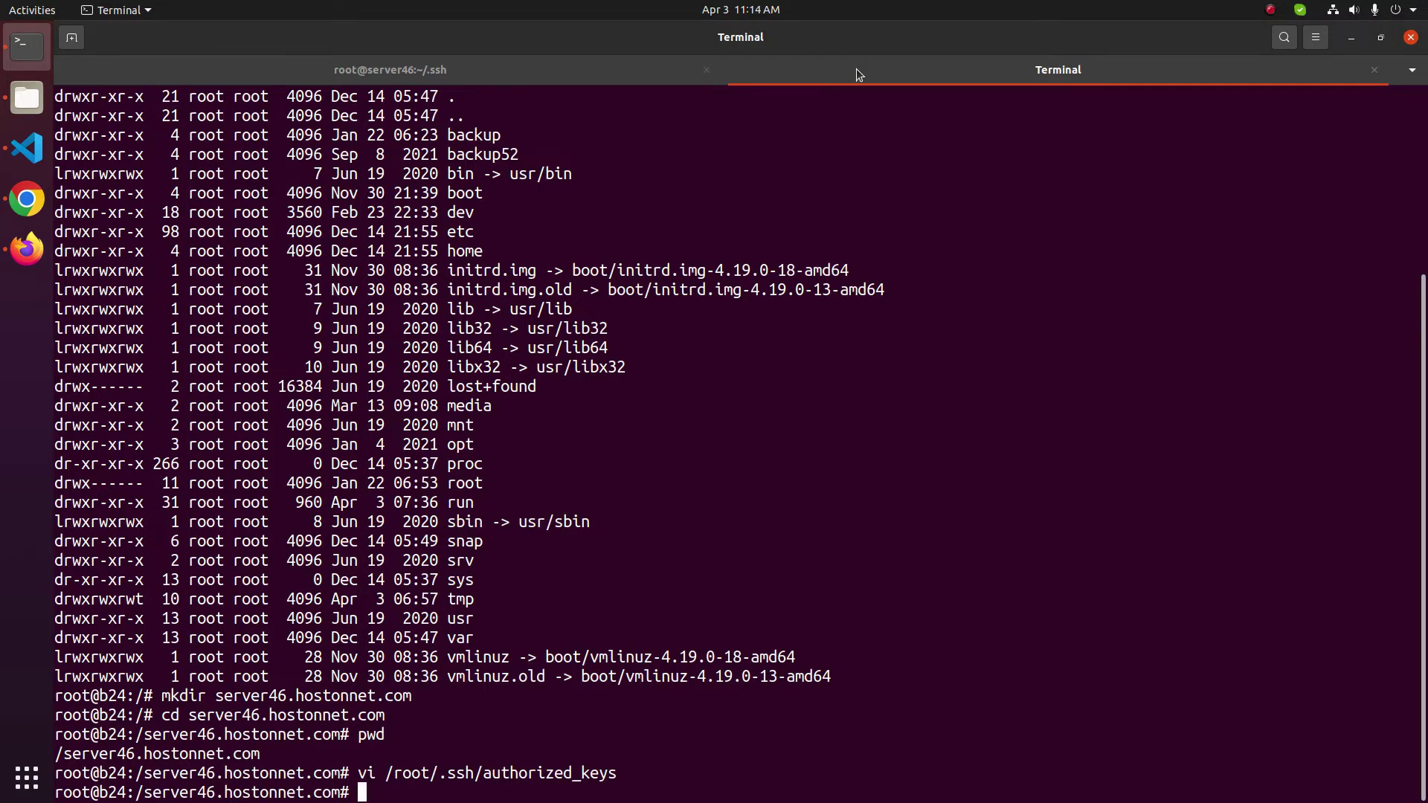
key(ctrl+Page_Up)
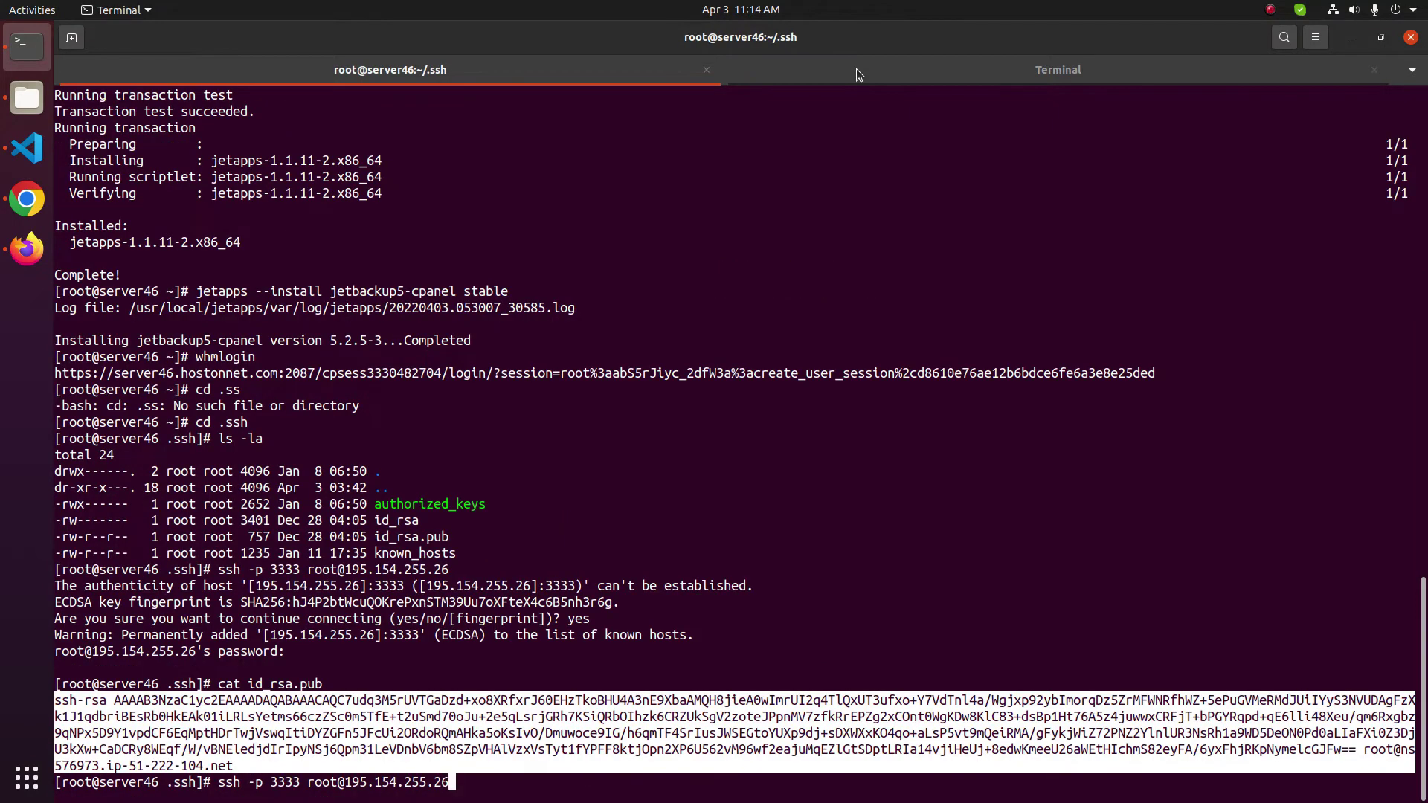
double_click(280, 778)
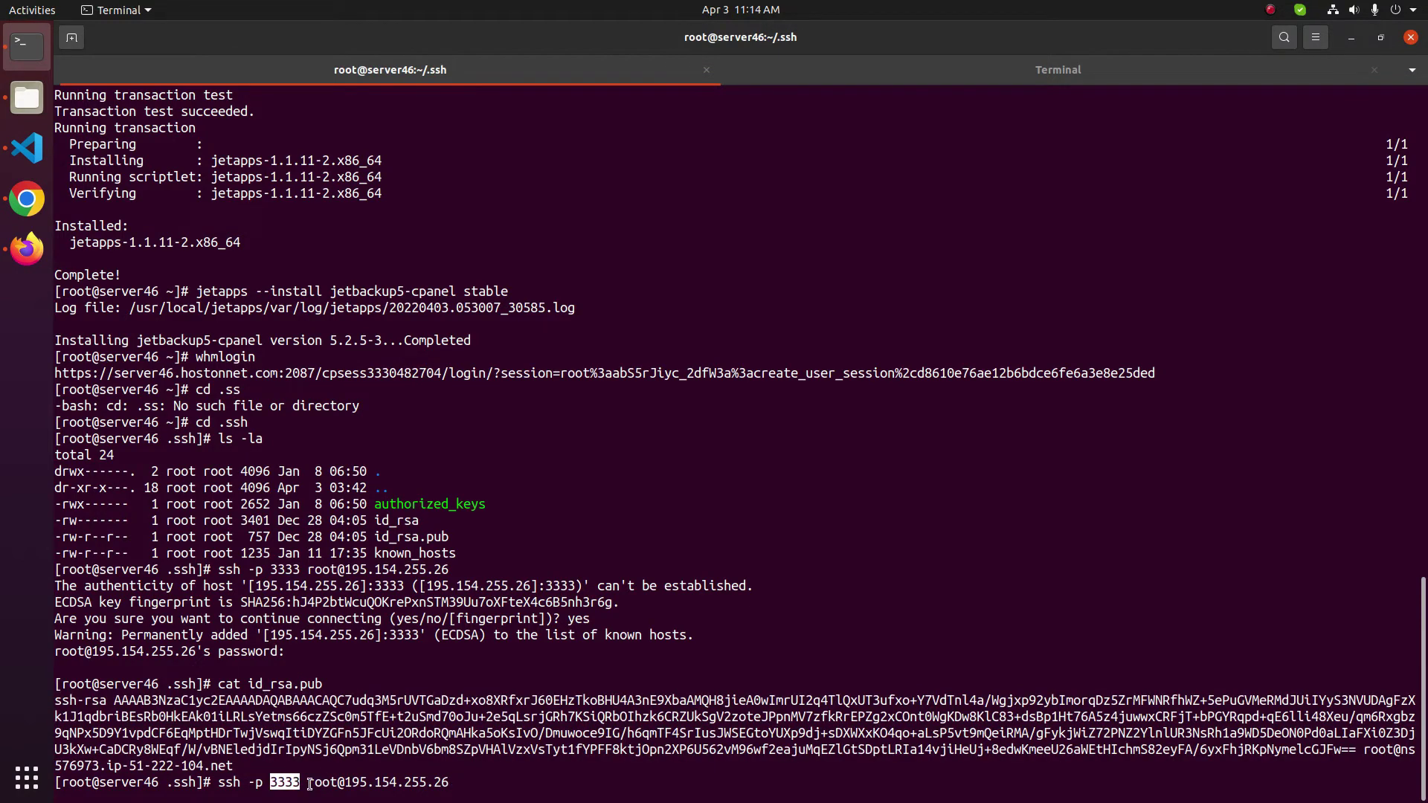
drag(309, 783, 460, 790)
drag(713, 773, 713, 797)
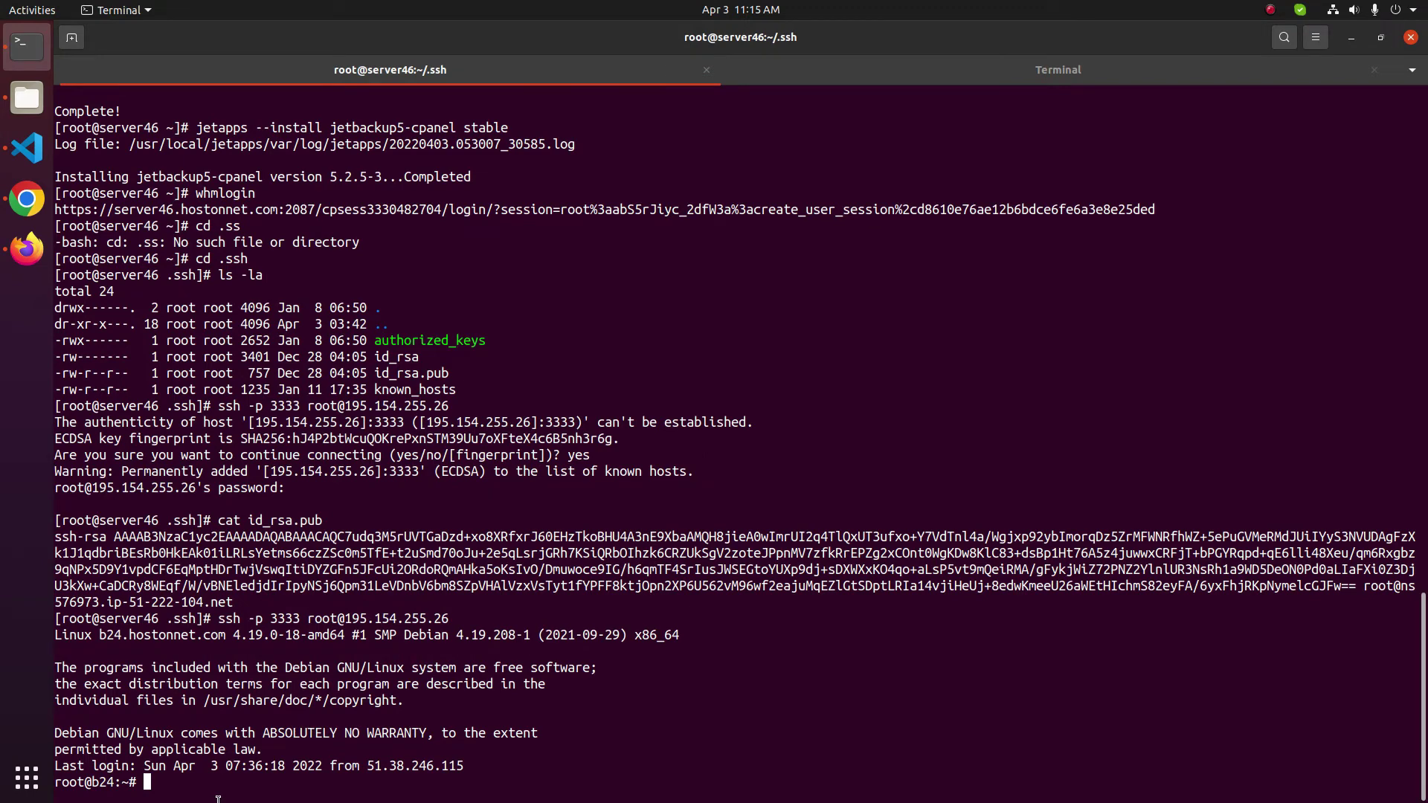
text(exit)
key(Return)
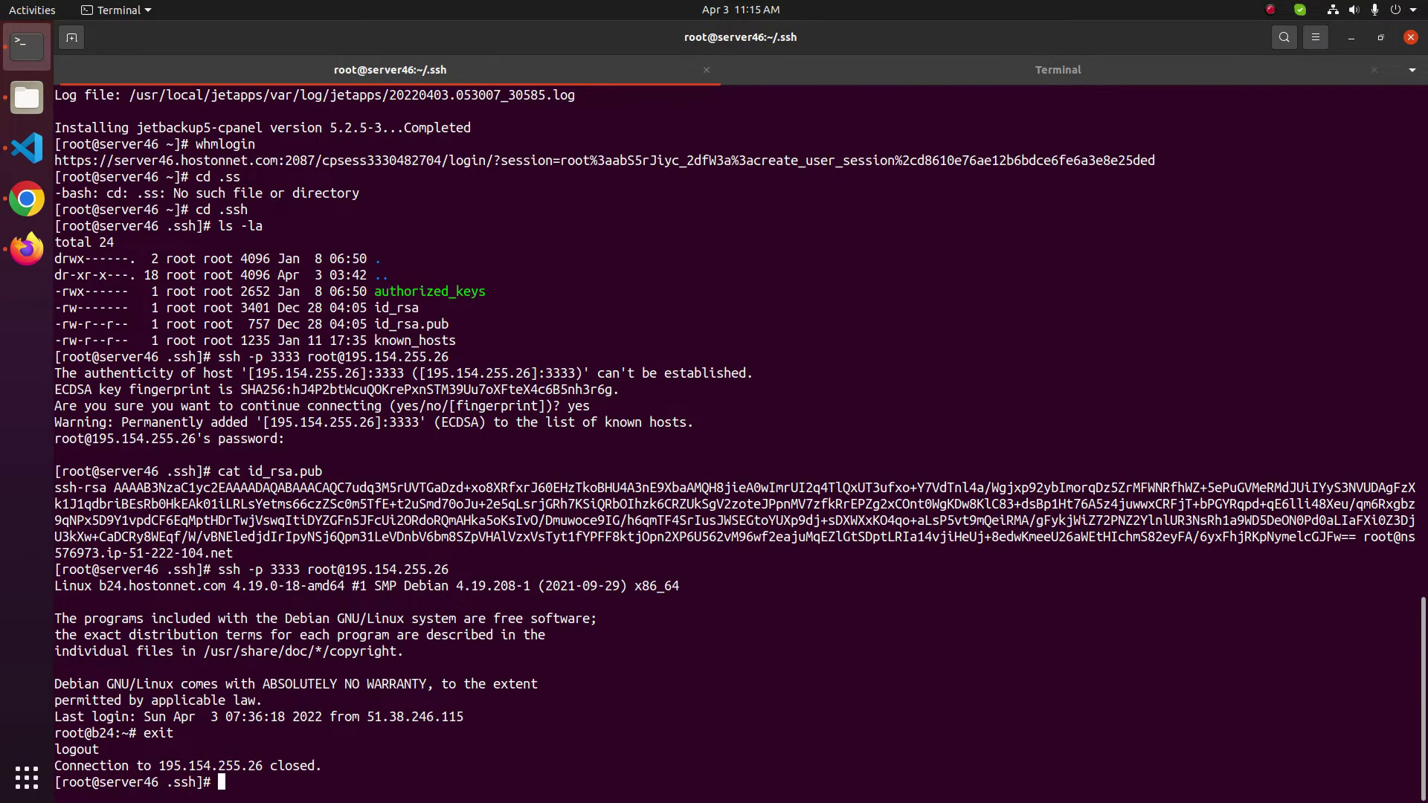
Go to /root/.ssh on server46, list it, and select the id_rsa file name
text(cd)
key(Return)
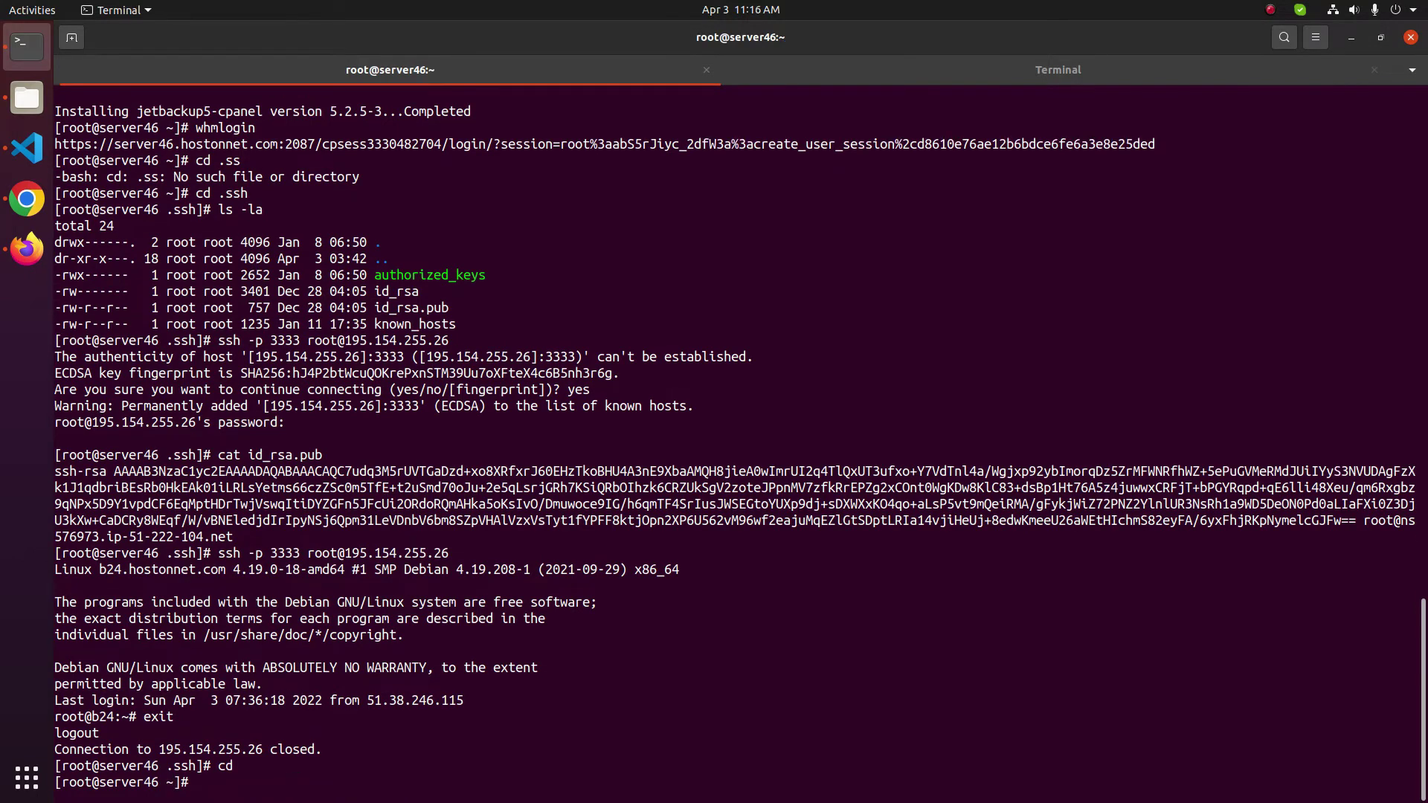
text(cd /root/.ssh)
key(Return)
text(ls -la)
key(Return)
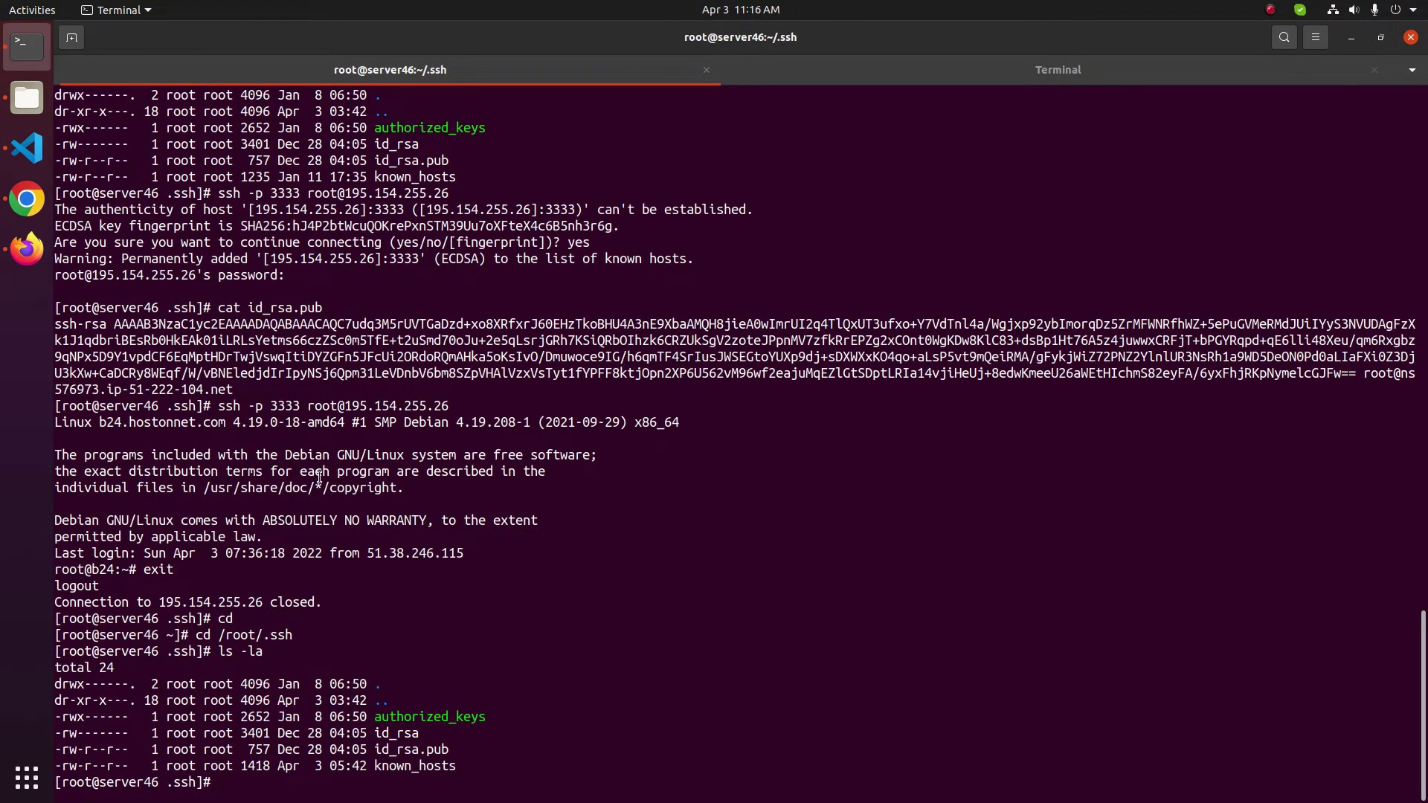
double_click(384, 733)
right_click(385, 734)
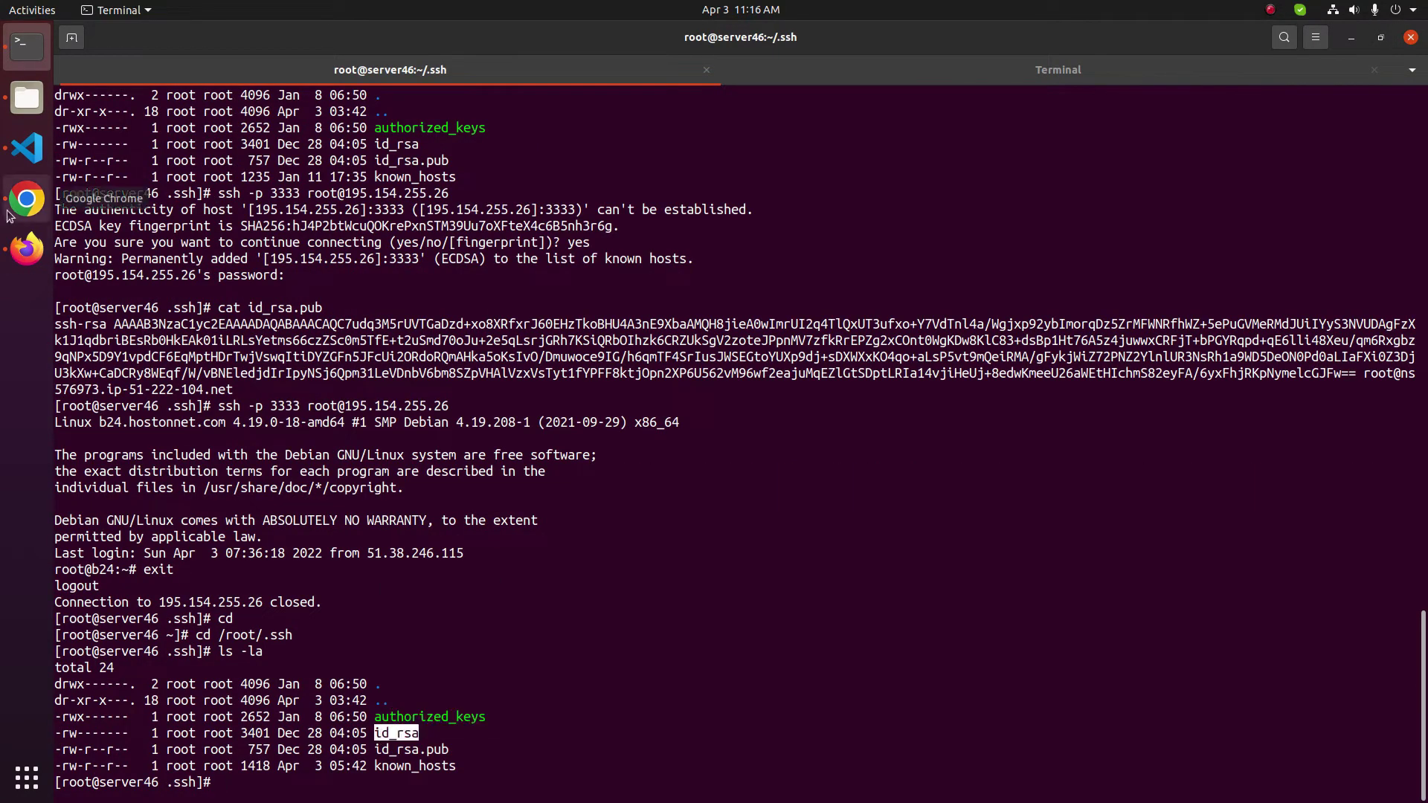
Enter /root/.ssh/id_rsa as Path to Private Key and save the RemoteBackupB24 destination
click(13, 236)
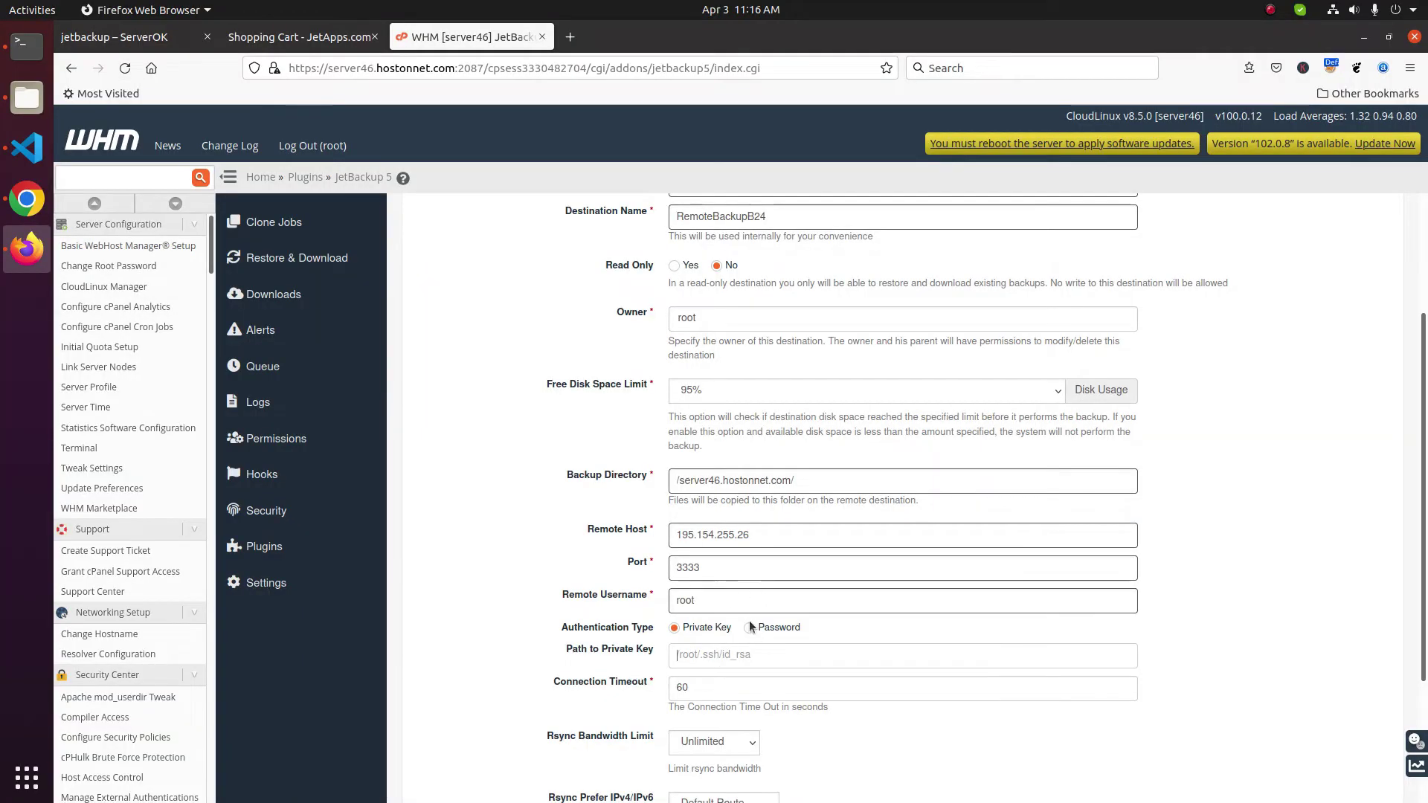
text(/root/.ssh/id_rsa)
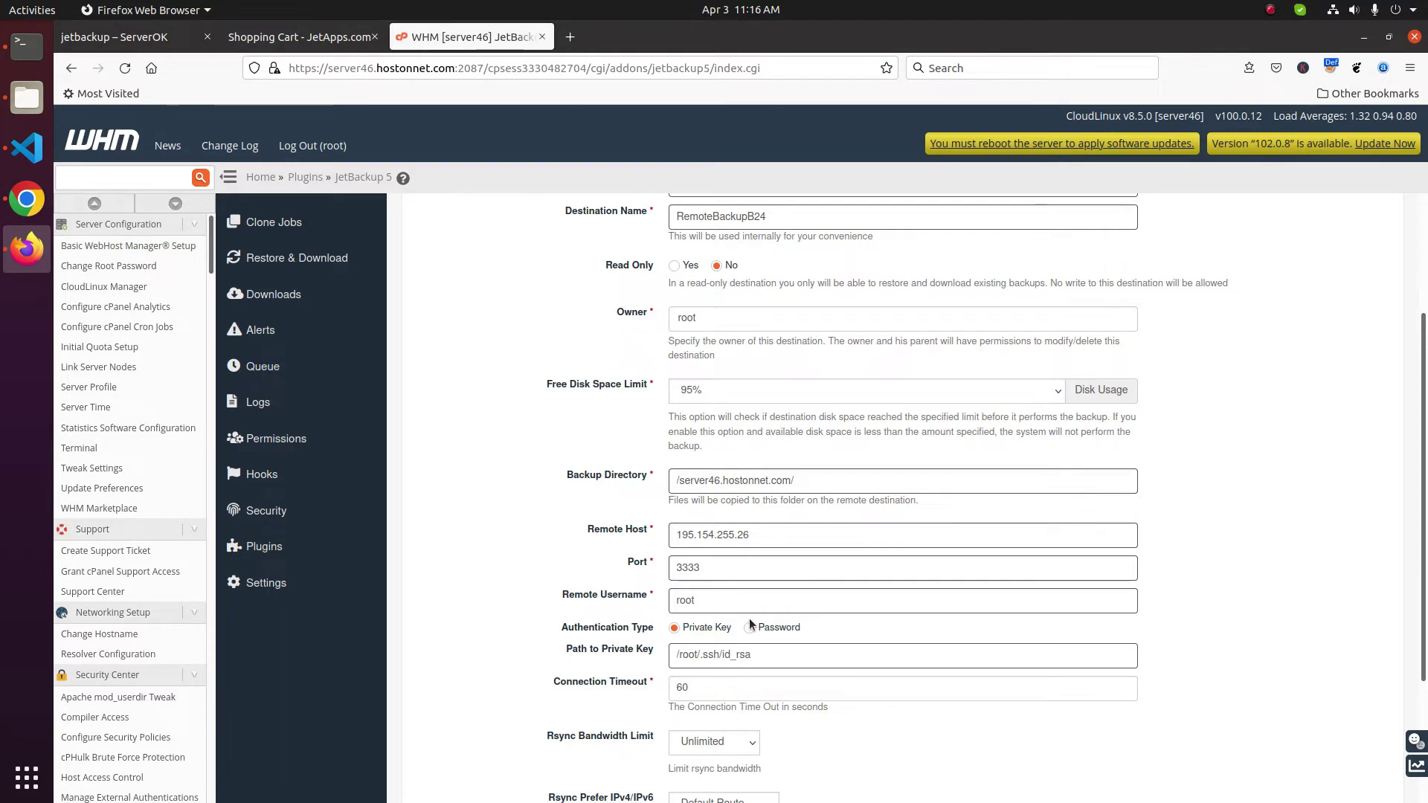
scroll(748, 618, down, 3)
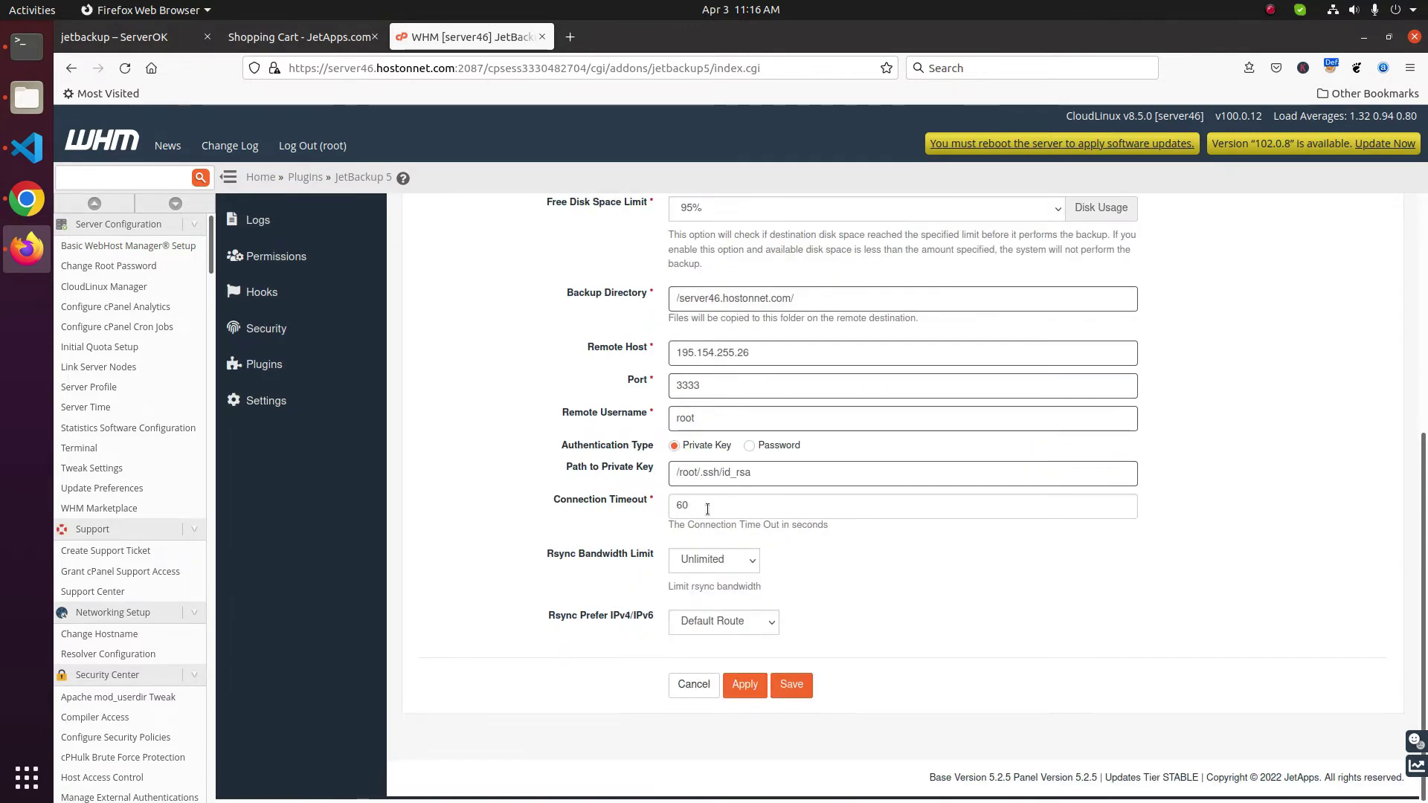
click(766, 510)
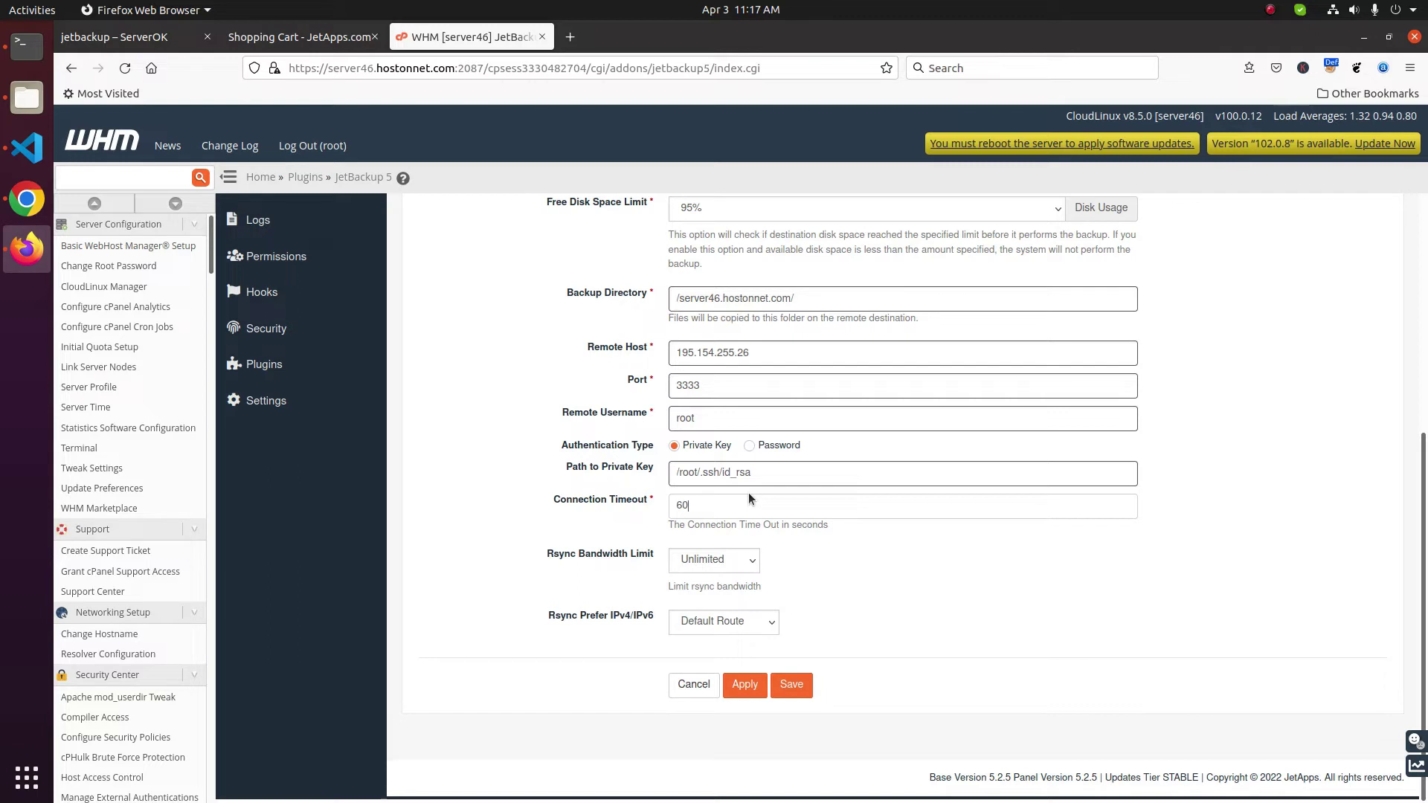
key(Return)
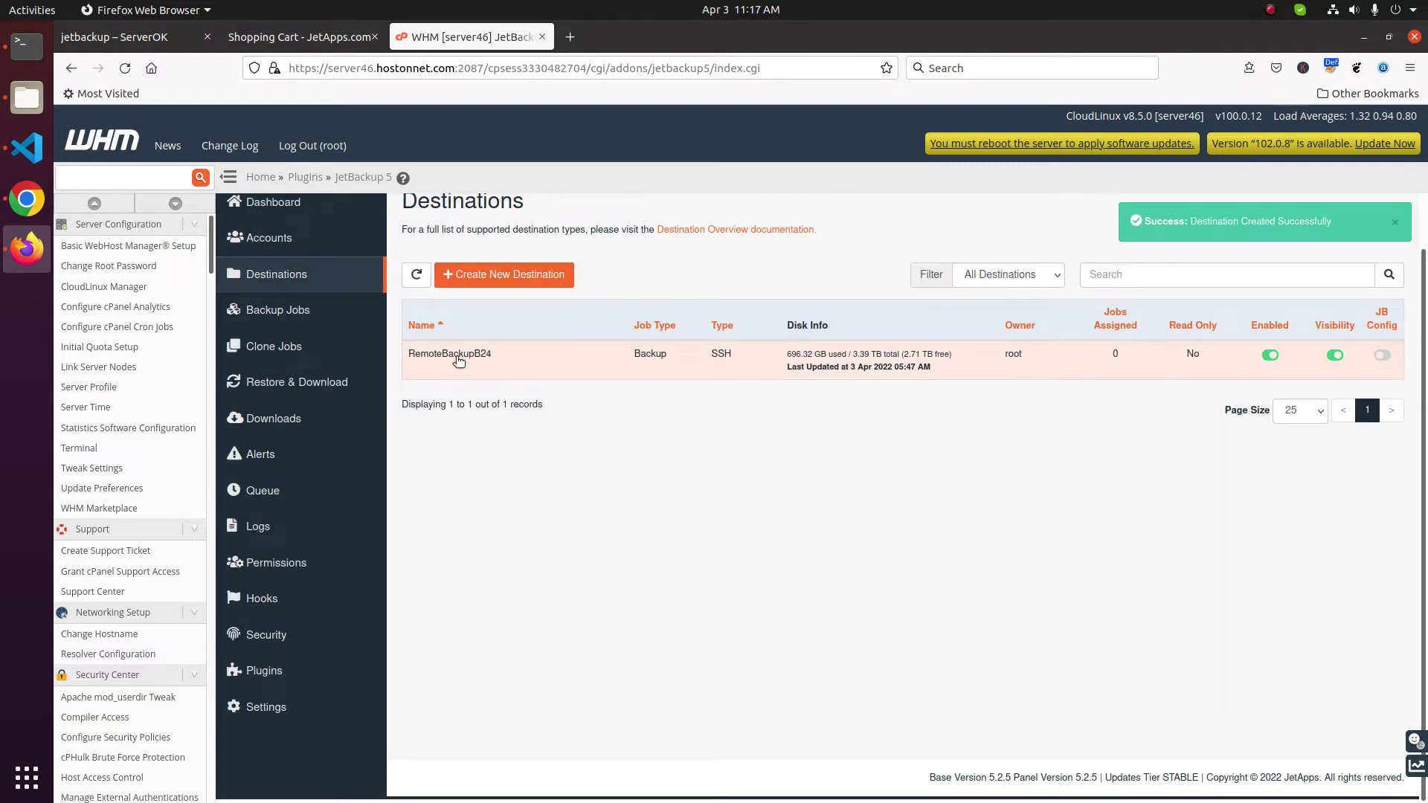
Turn on JB Config for RemoteBackupB24 and start a new backup job named DailyBackupJob
click(1381, 356)
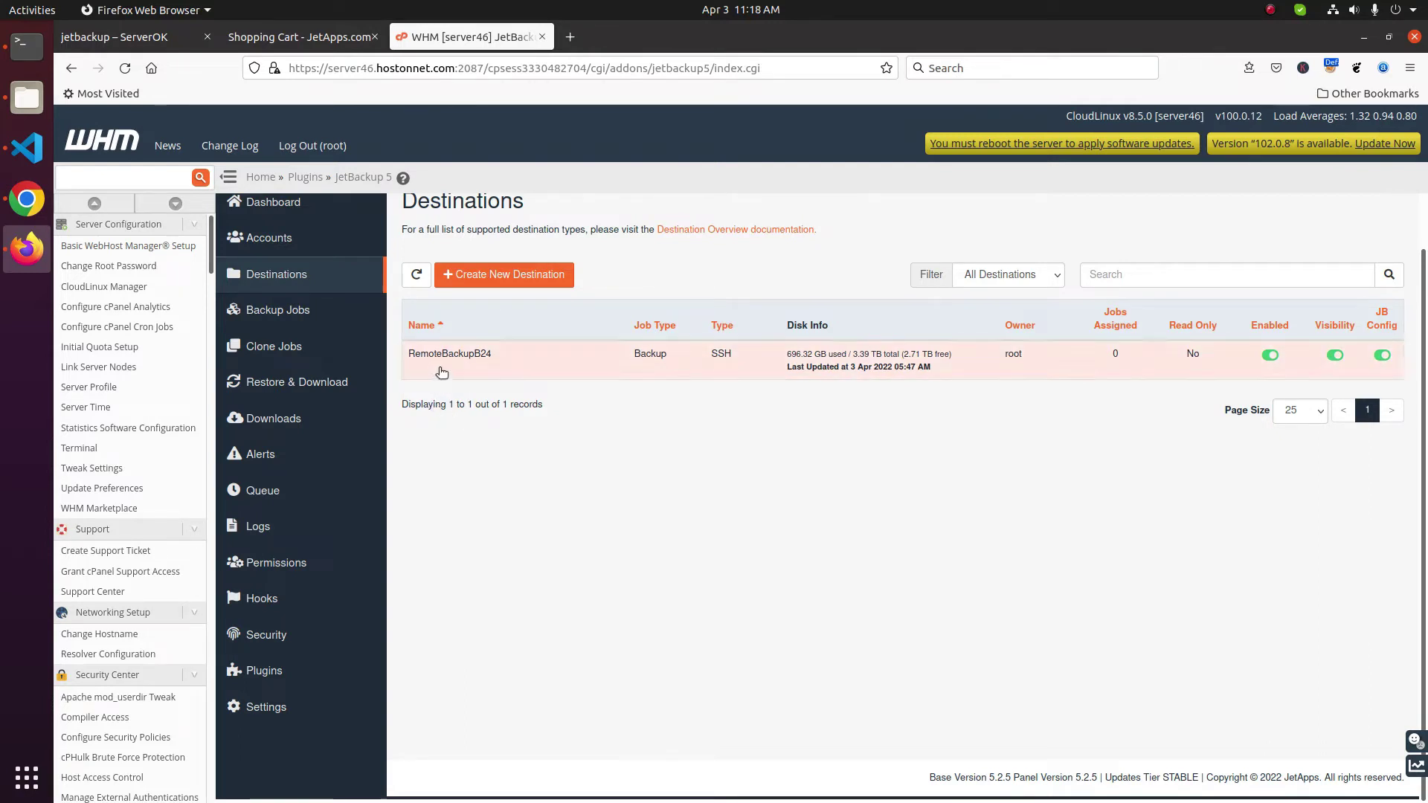
click(443, 364)
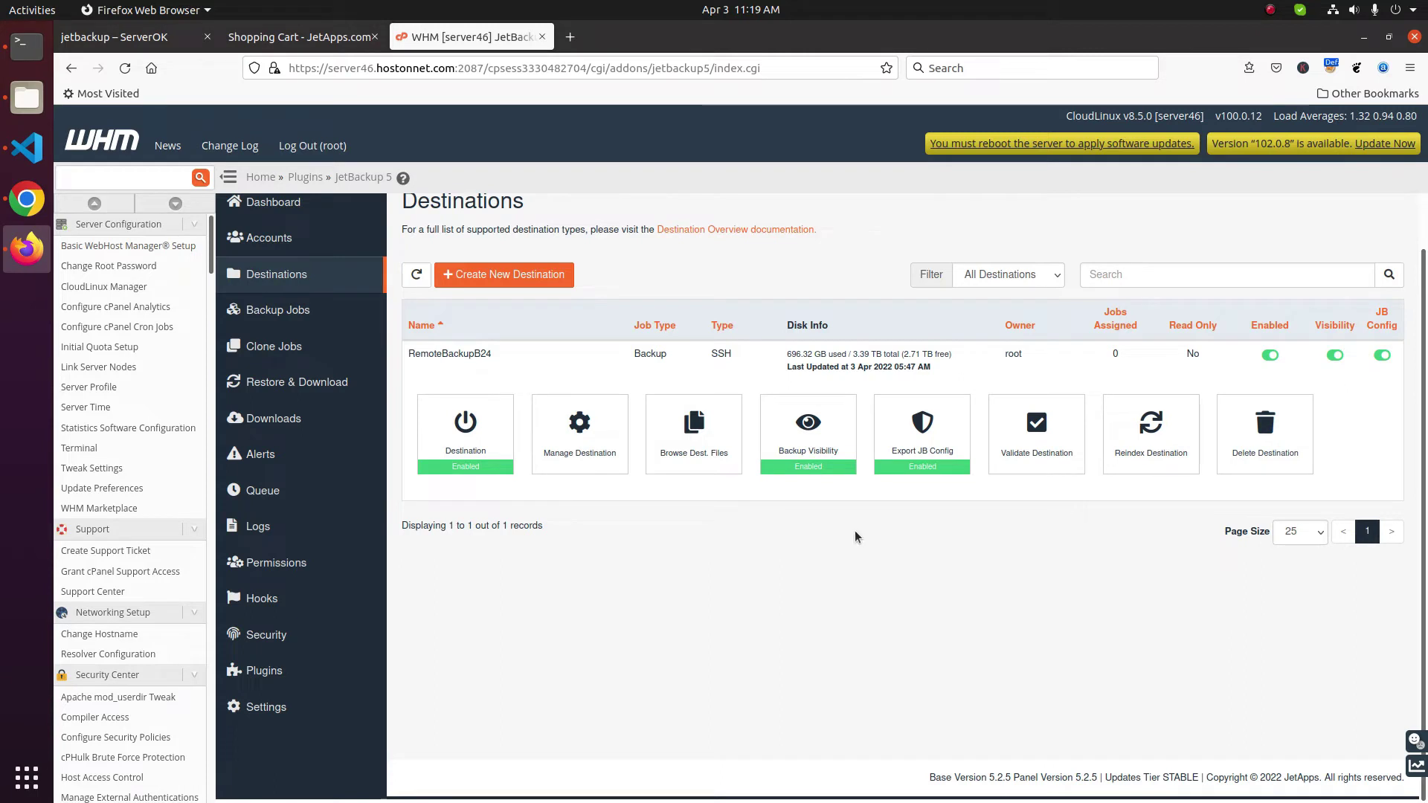
click(275, 311)
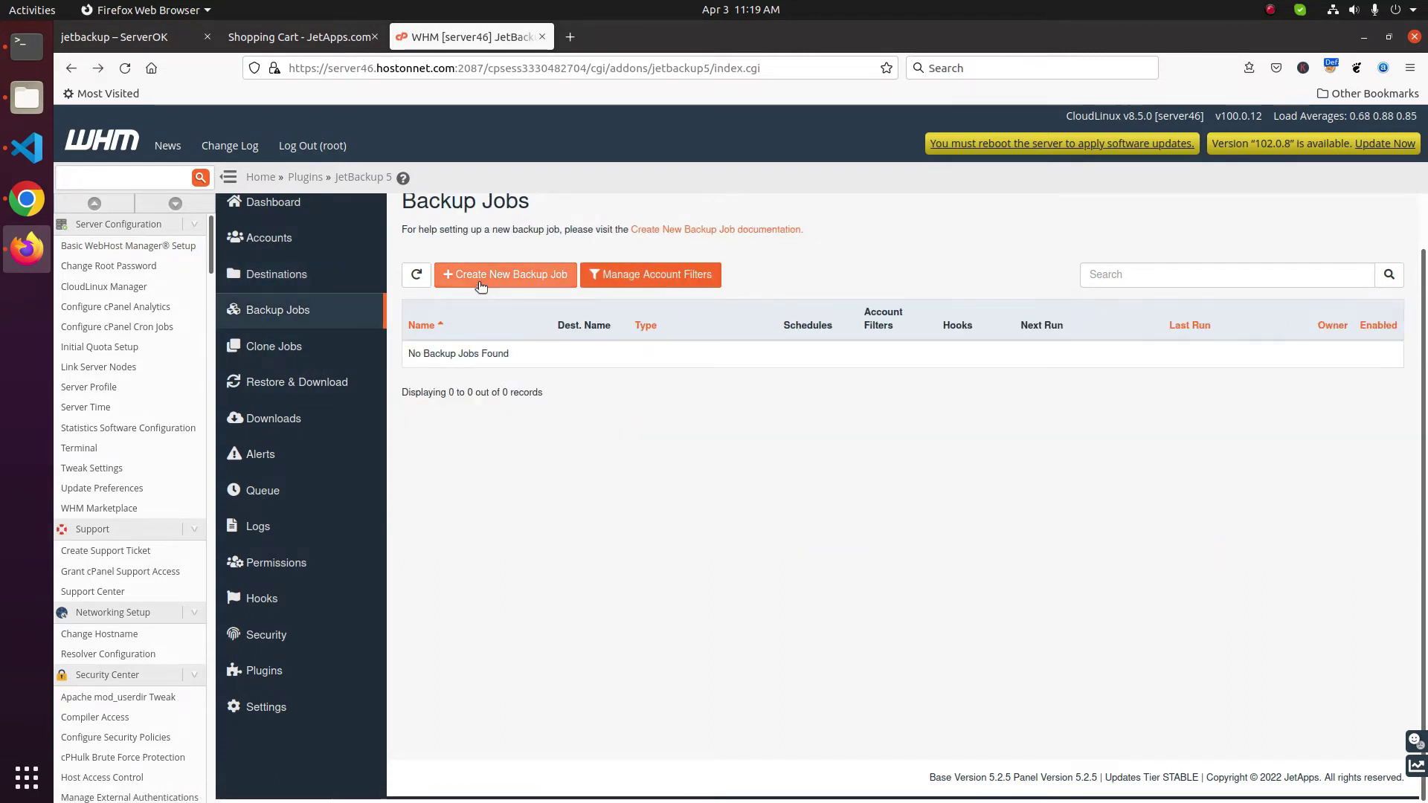
click(524, 279)
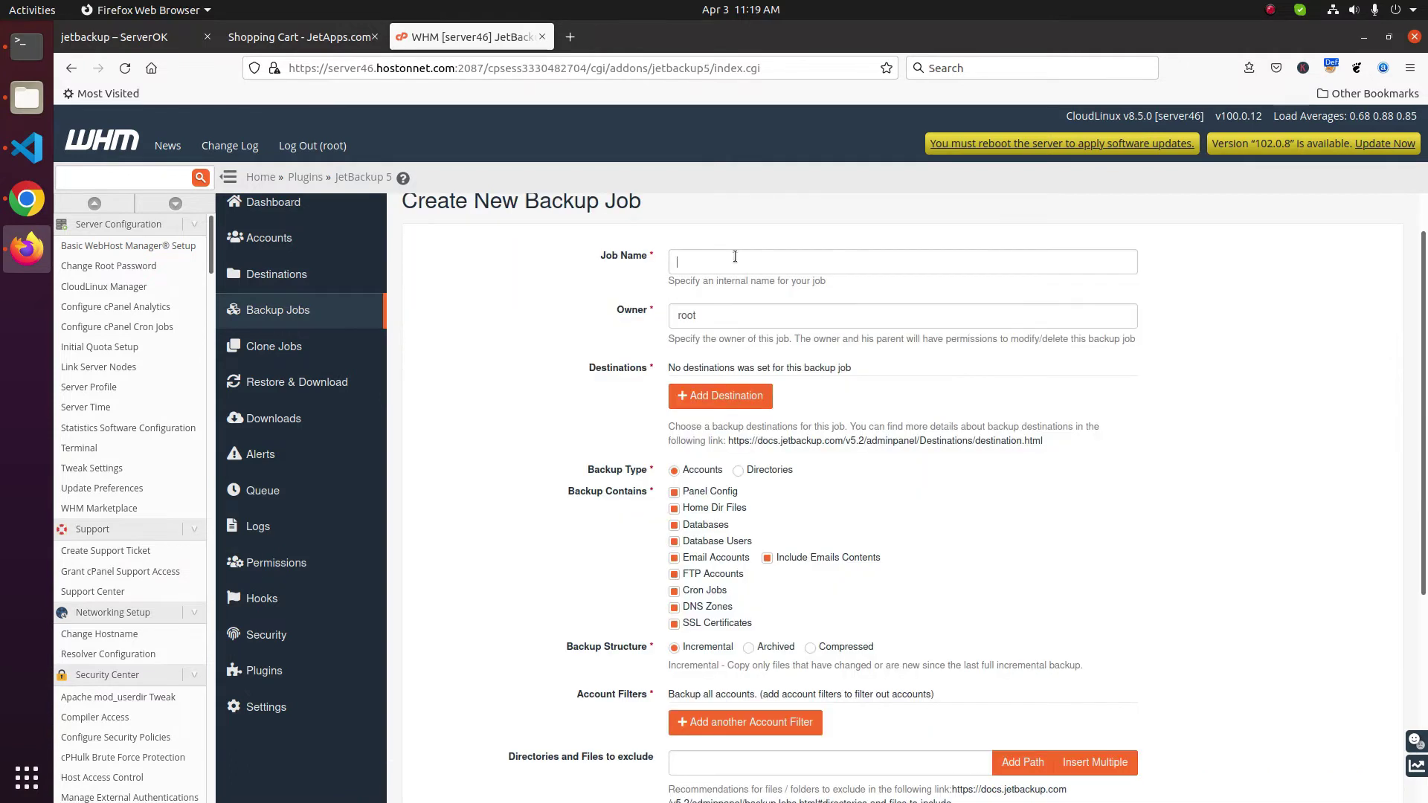
text(DailyBackupJob)
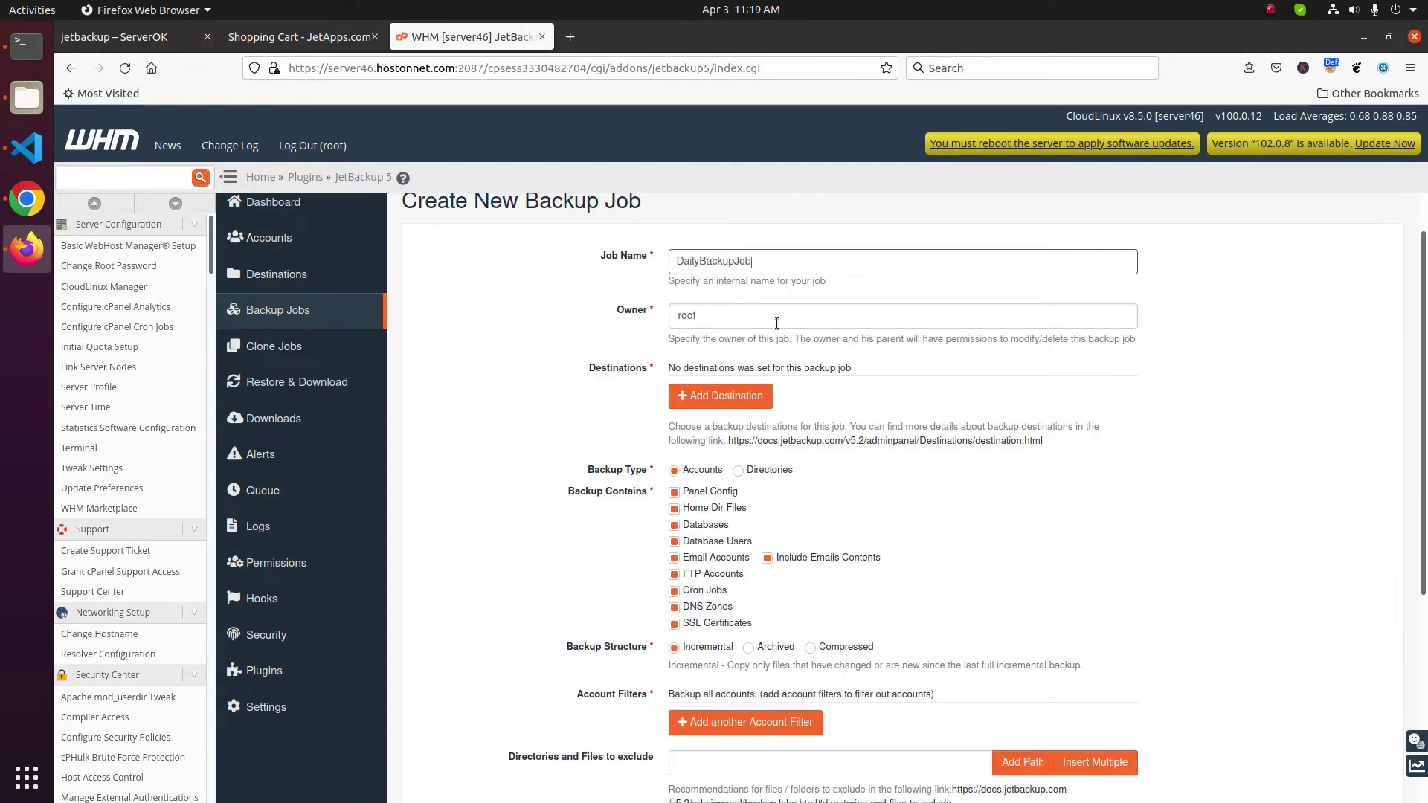
Select RemoteBackupB24 | SSH as the job's backup destination
click(703, 396)
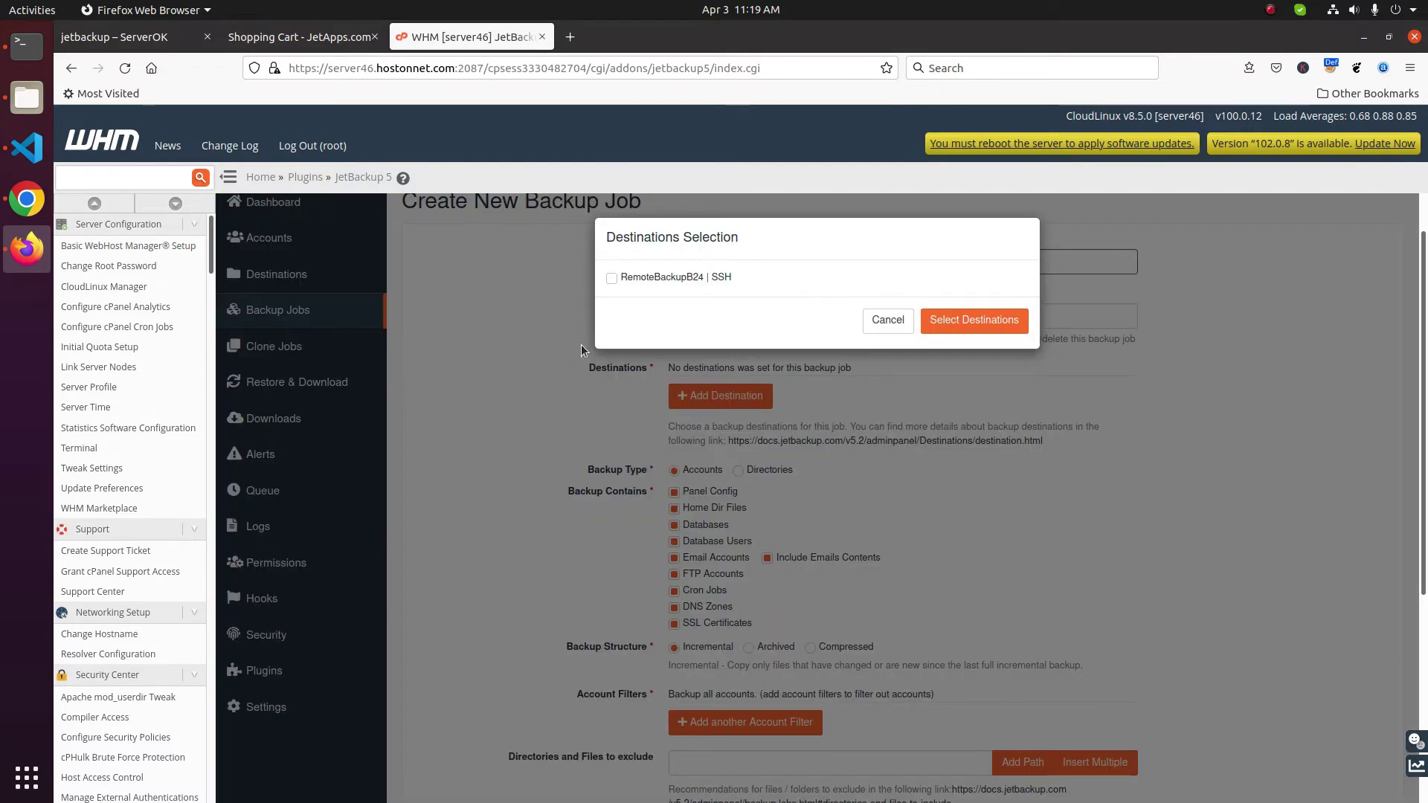
click(612, 278)
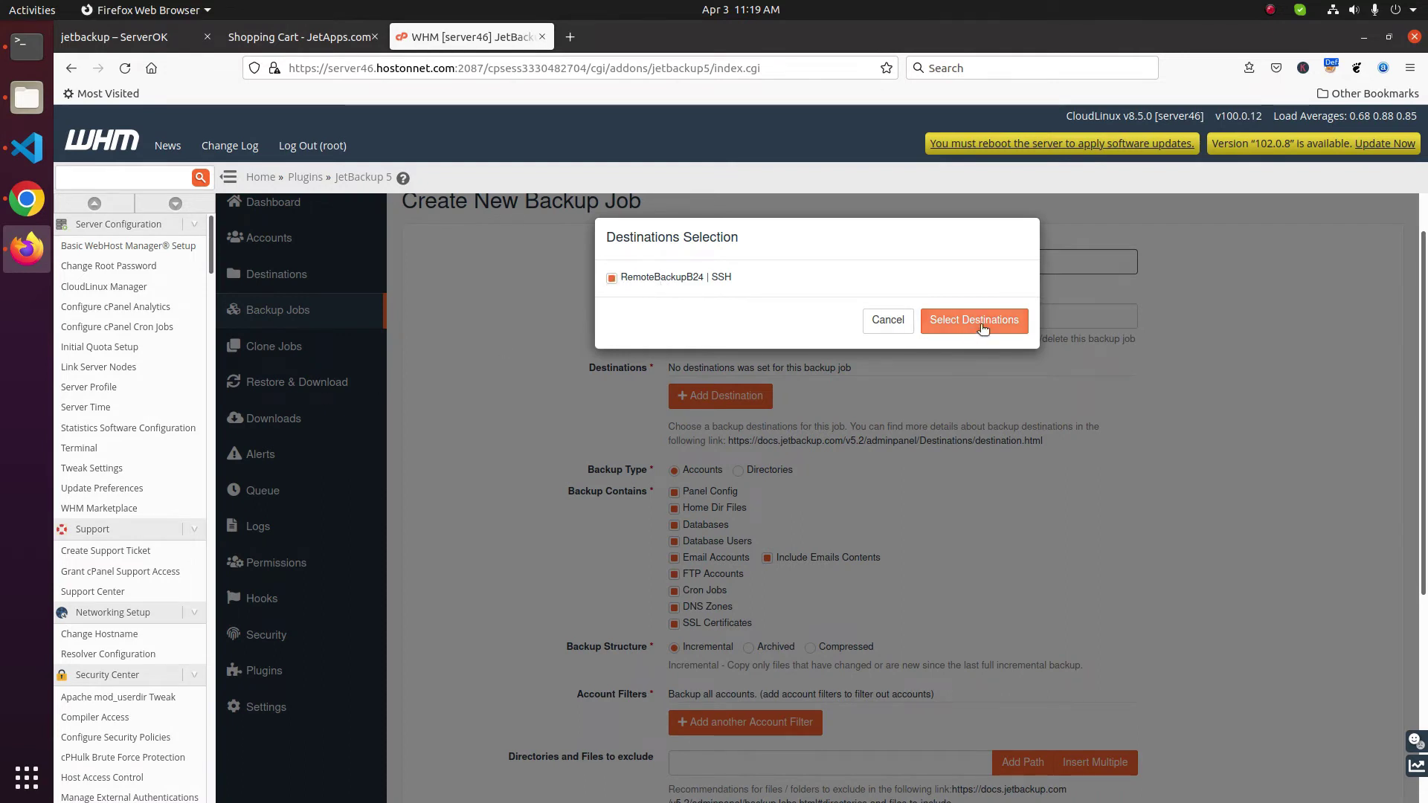
click(982, 328)
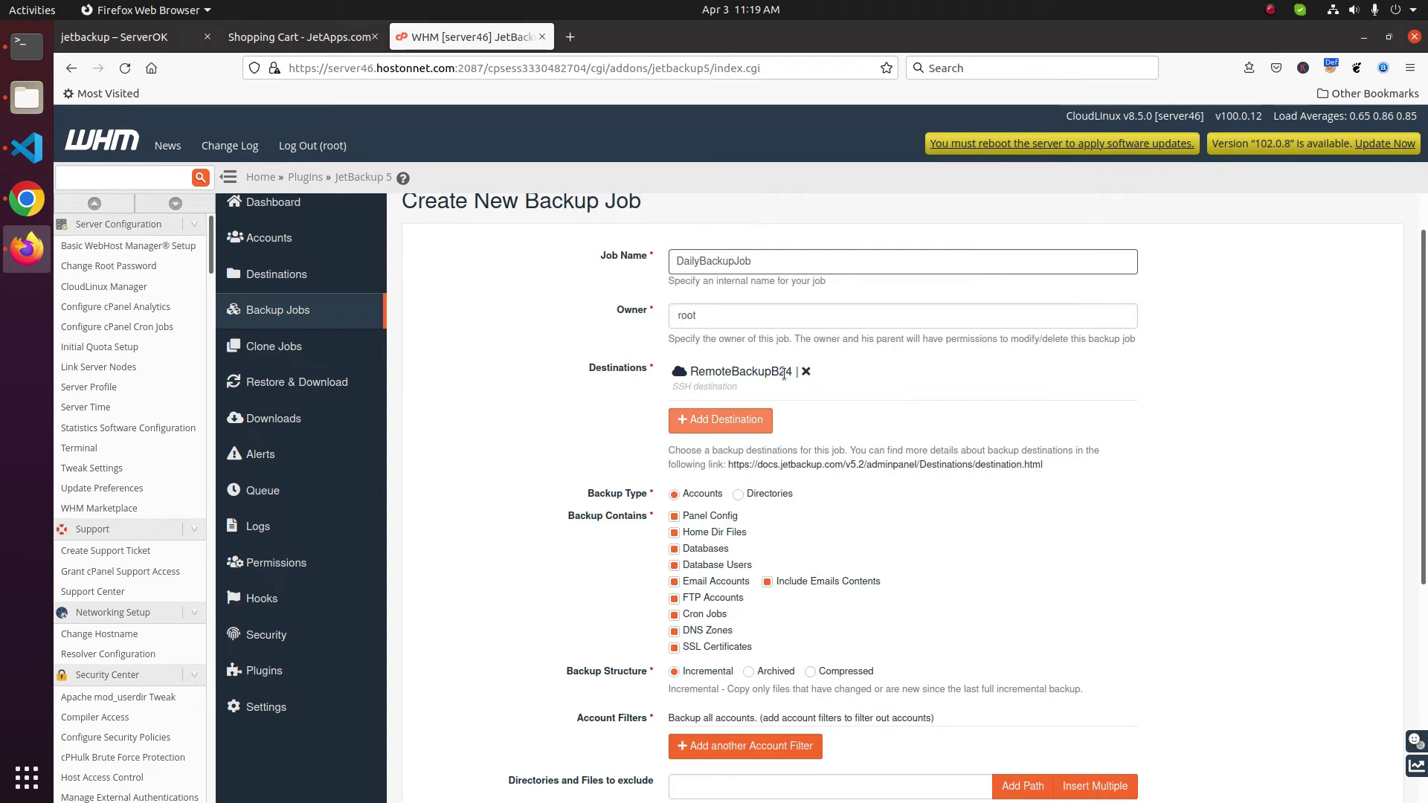
scroll(572, 364, down, 2)
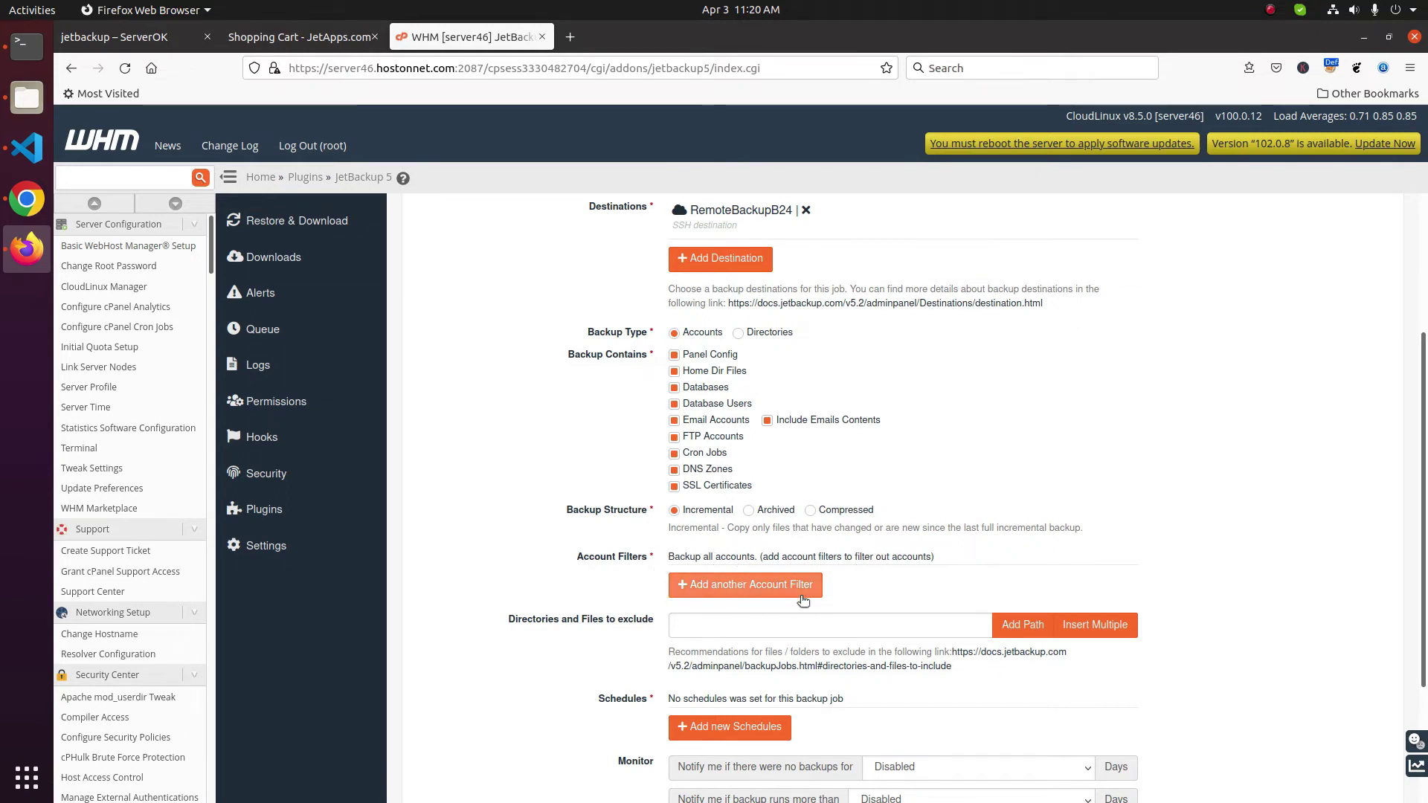
scroll(522, 455, down, 3)
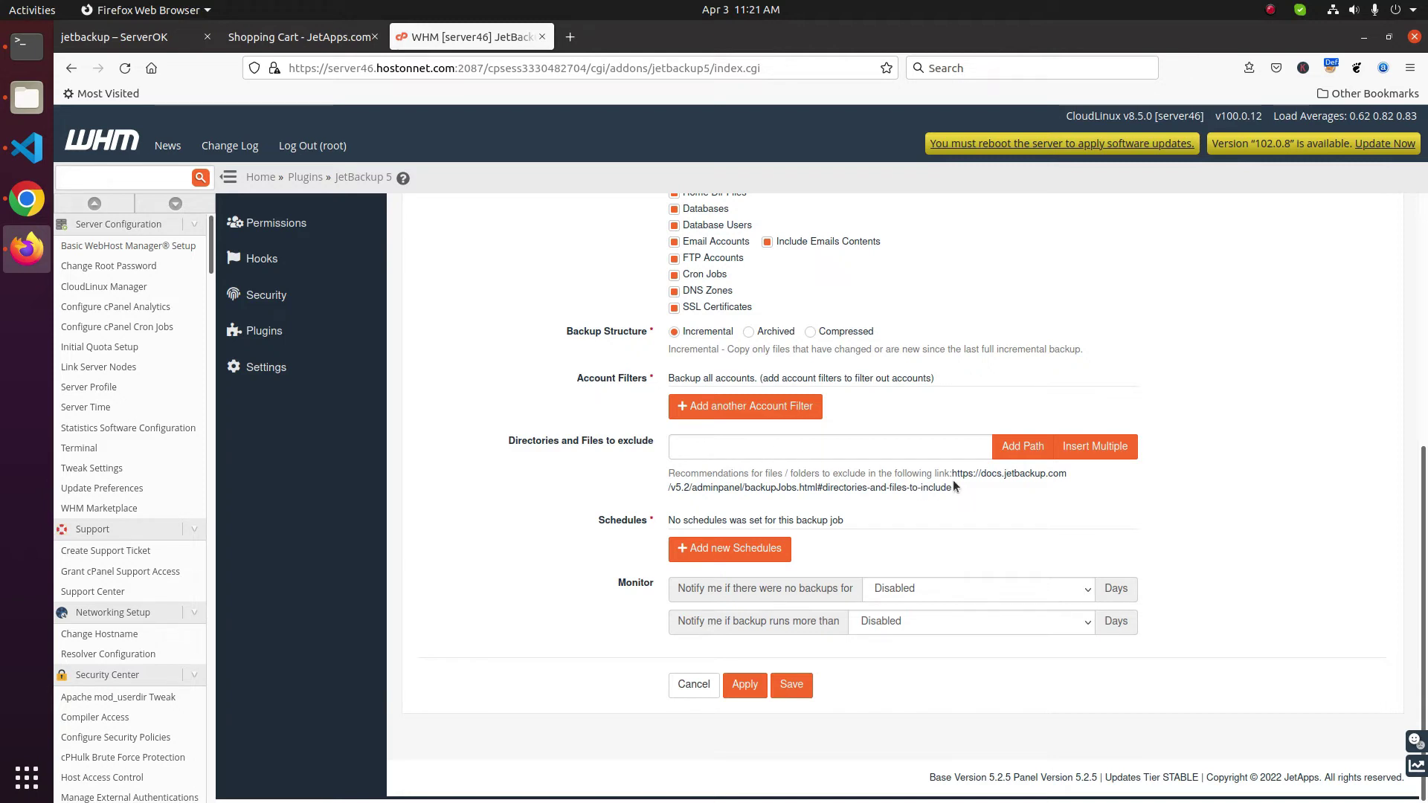
Open JetBackup's exclusion documentation in a new tab and copy the recommended exclude list
right_click(1007, 478)
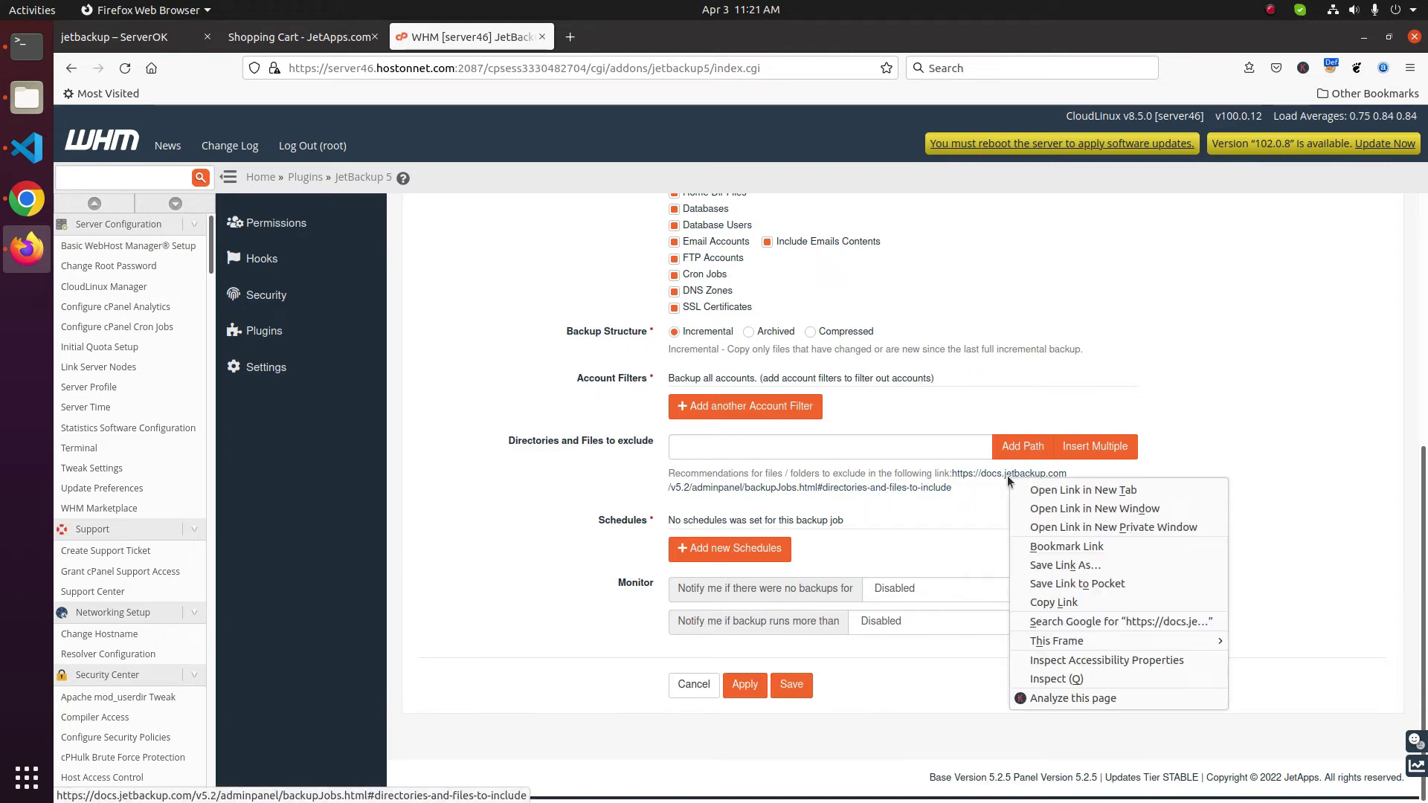
click(1020, 485)
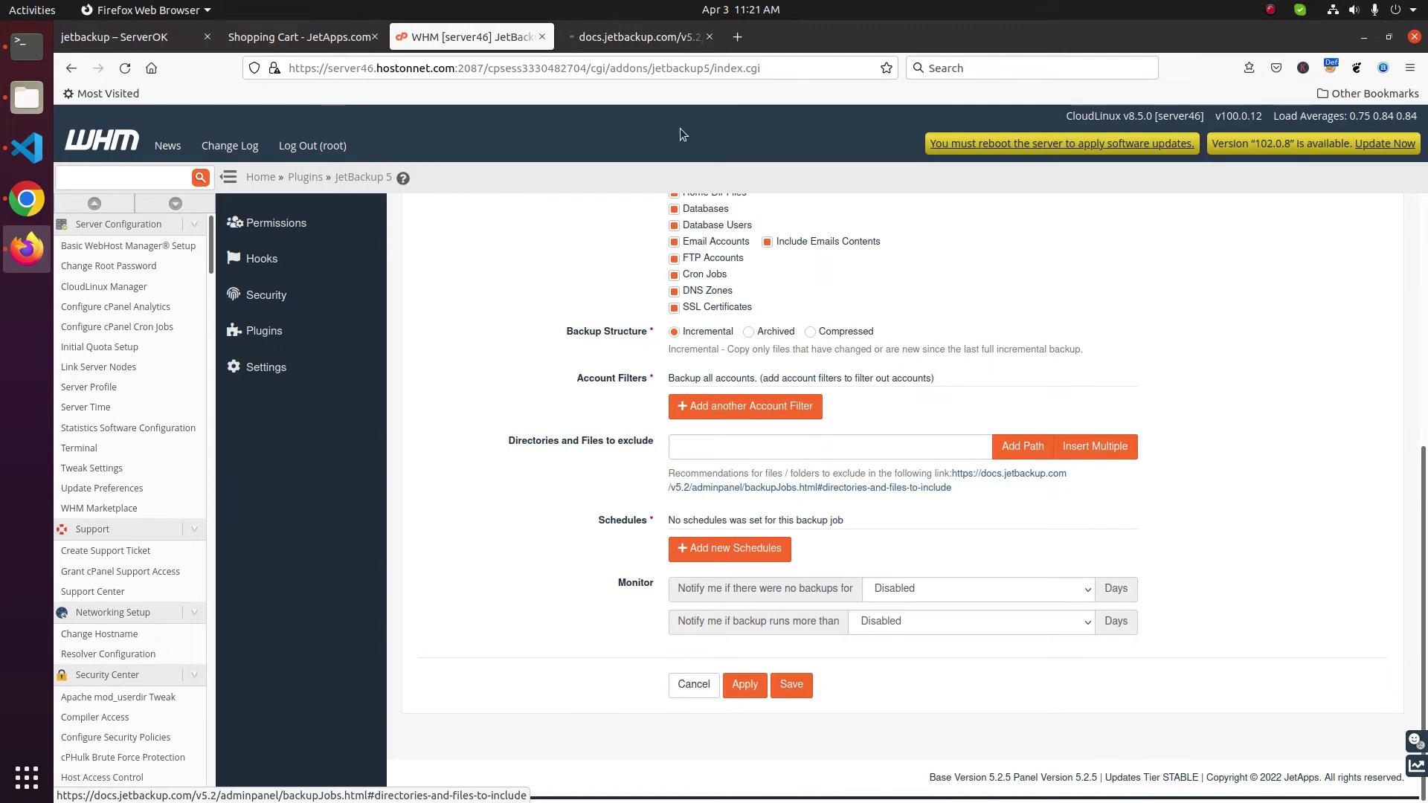
click(646, 38)
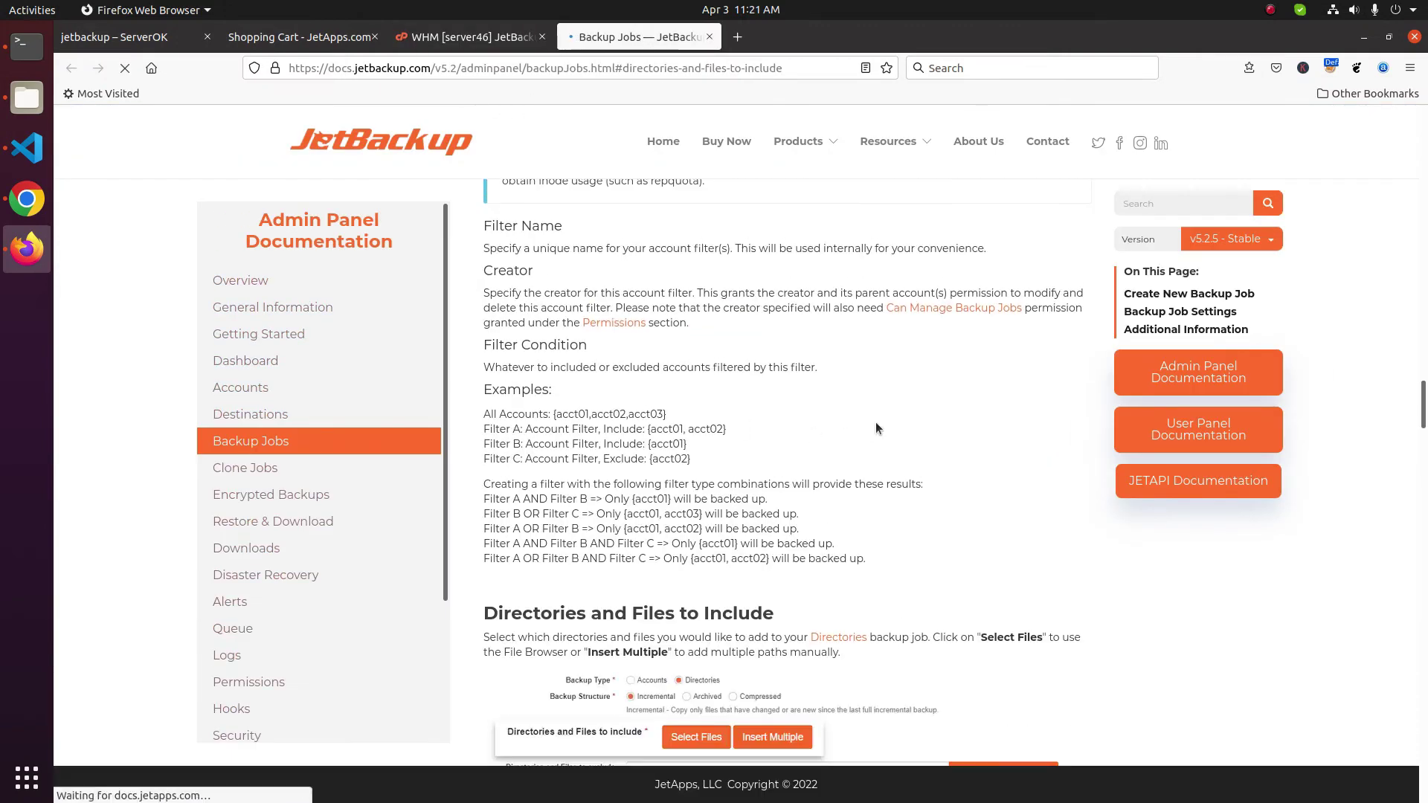
scroll(873, 428, down, 15)
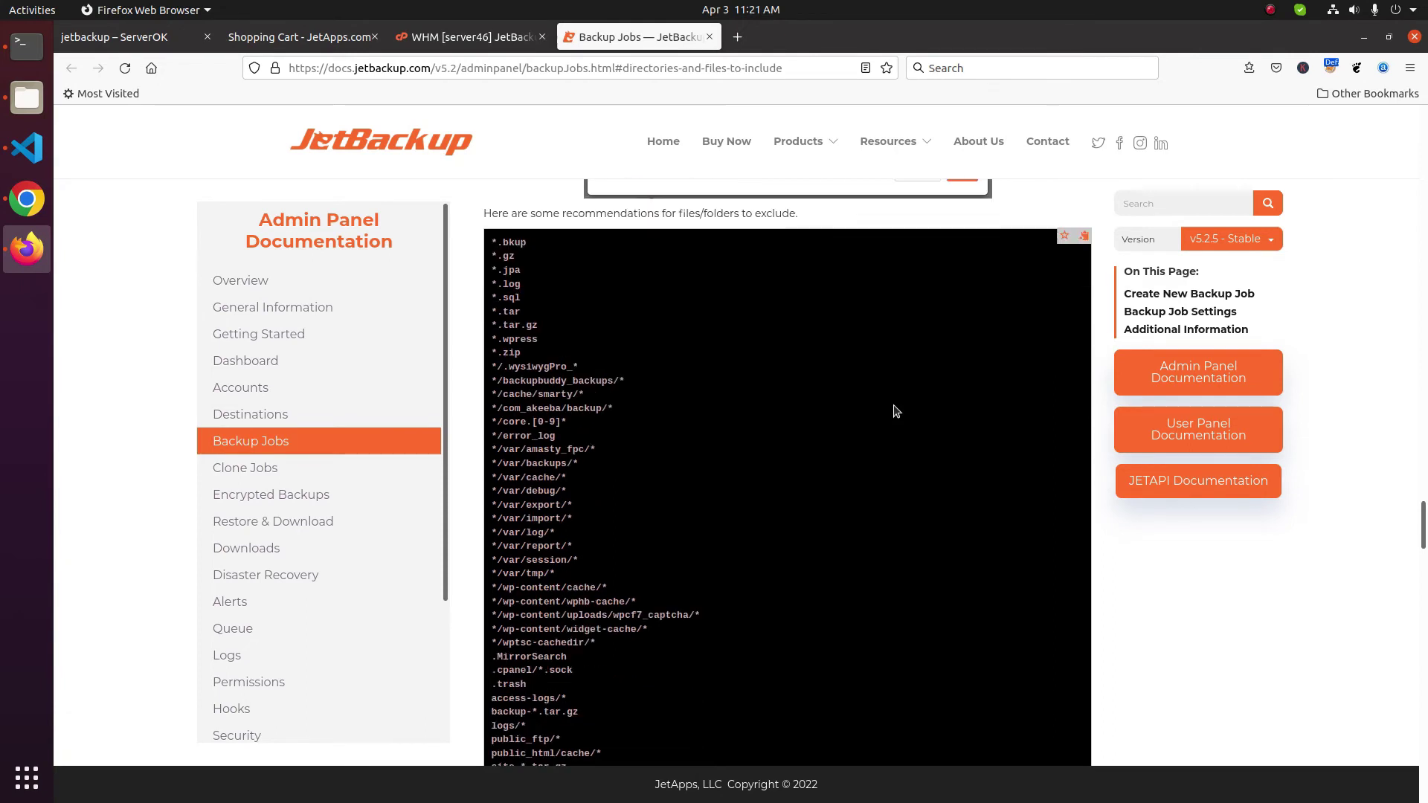
scroll(806, 446, up, 3)
drag(491, 410, 601, 774)
Paste the recommended paths (*.bkup, *.zip, tmp/ etc.) into Insert Multiple exclusions and confirm
click(469, 31)
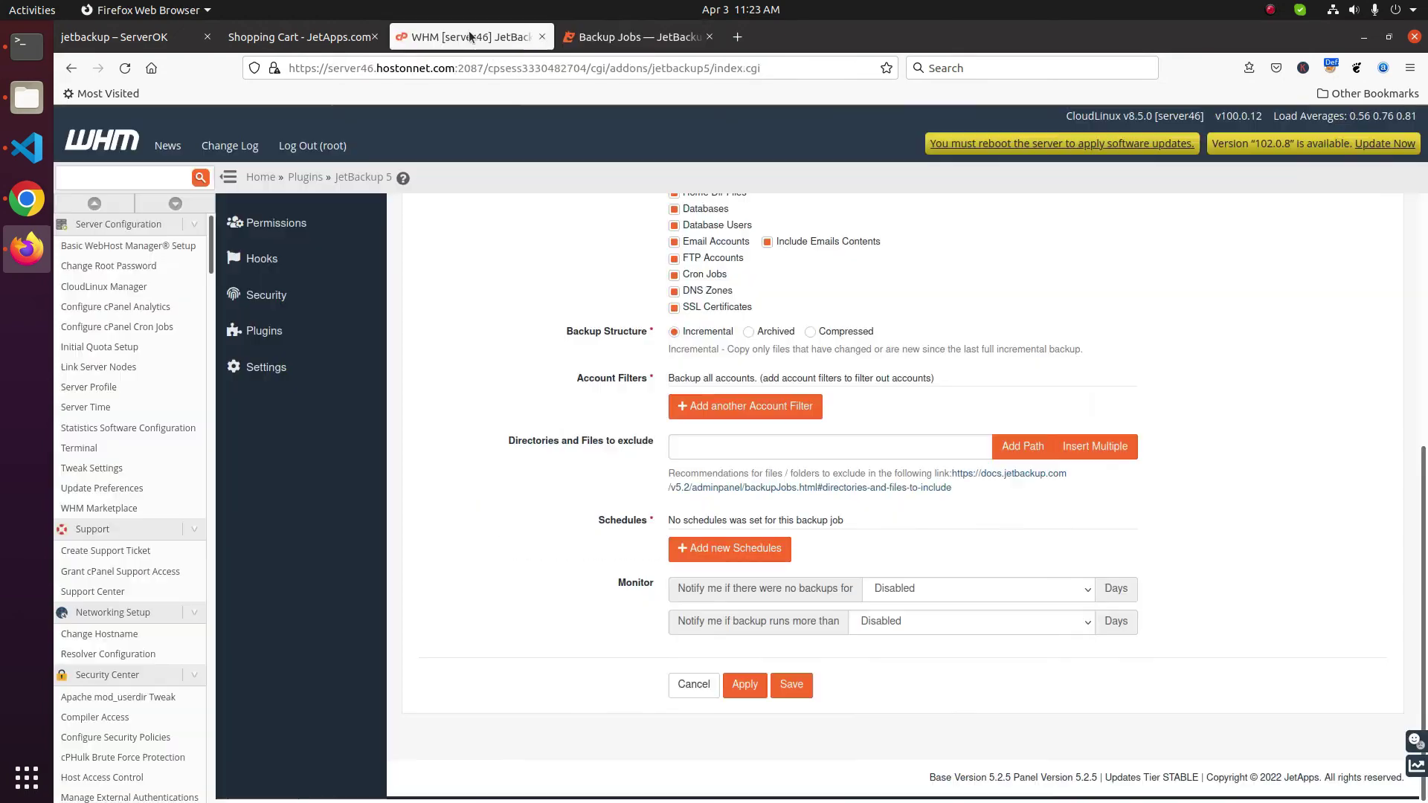
click(1095, 447)
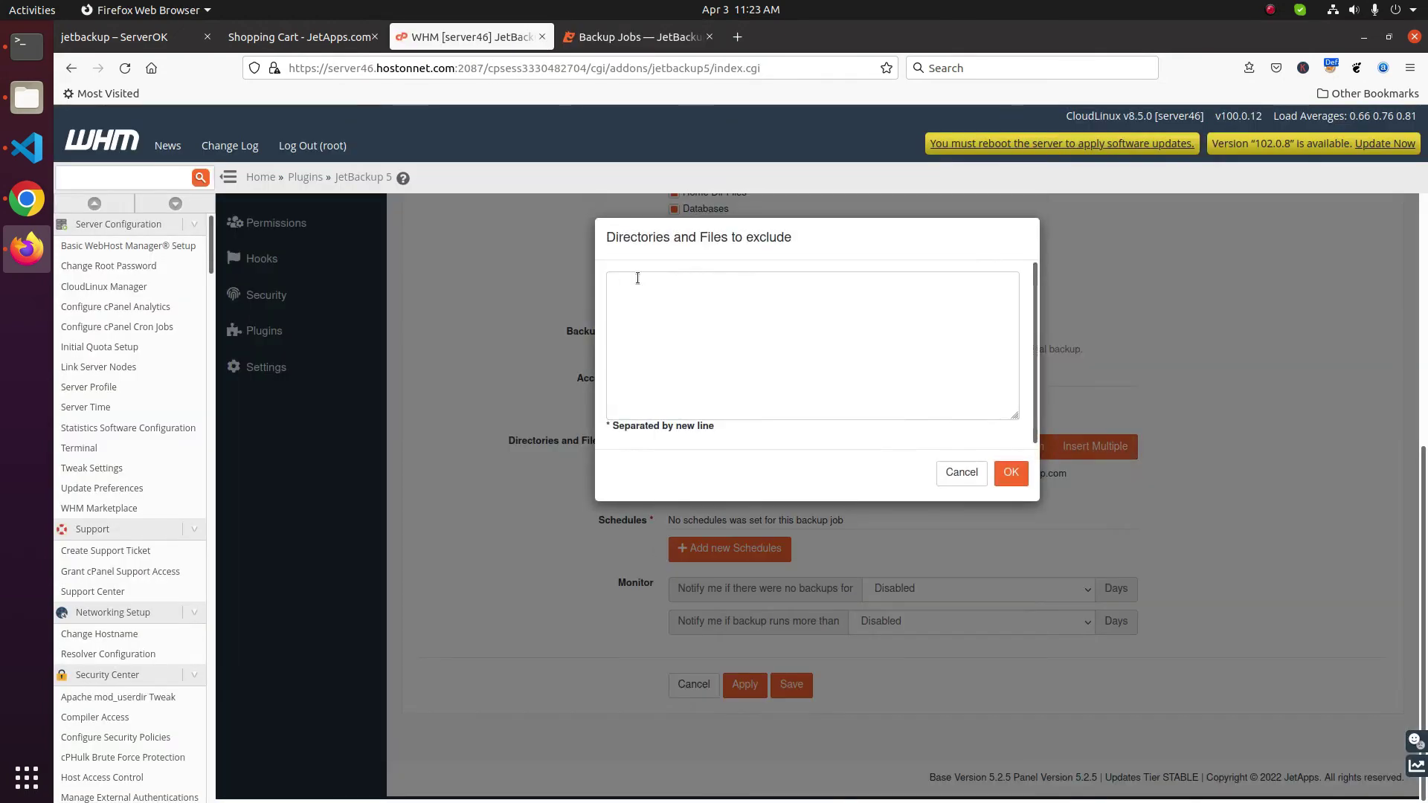
right_click(638, 280)
click(715, 372)
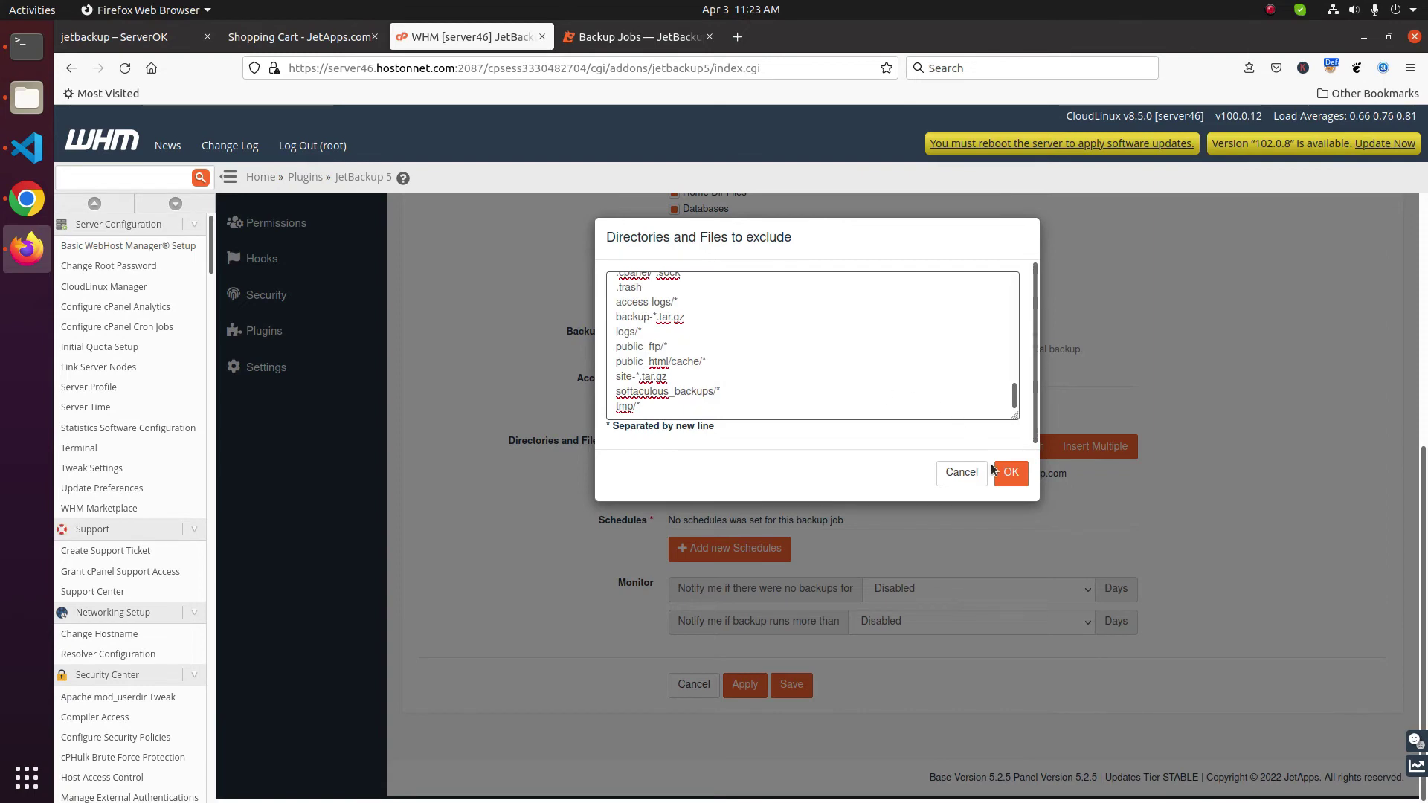
click(1011, 473)
scroll(673, 387, down, 2)
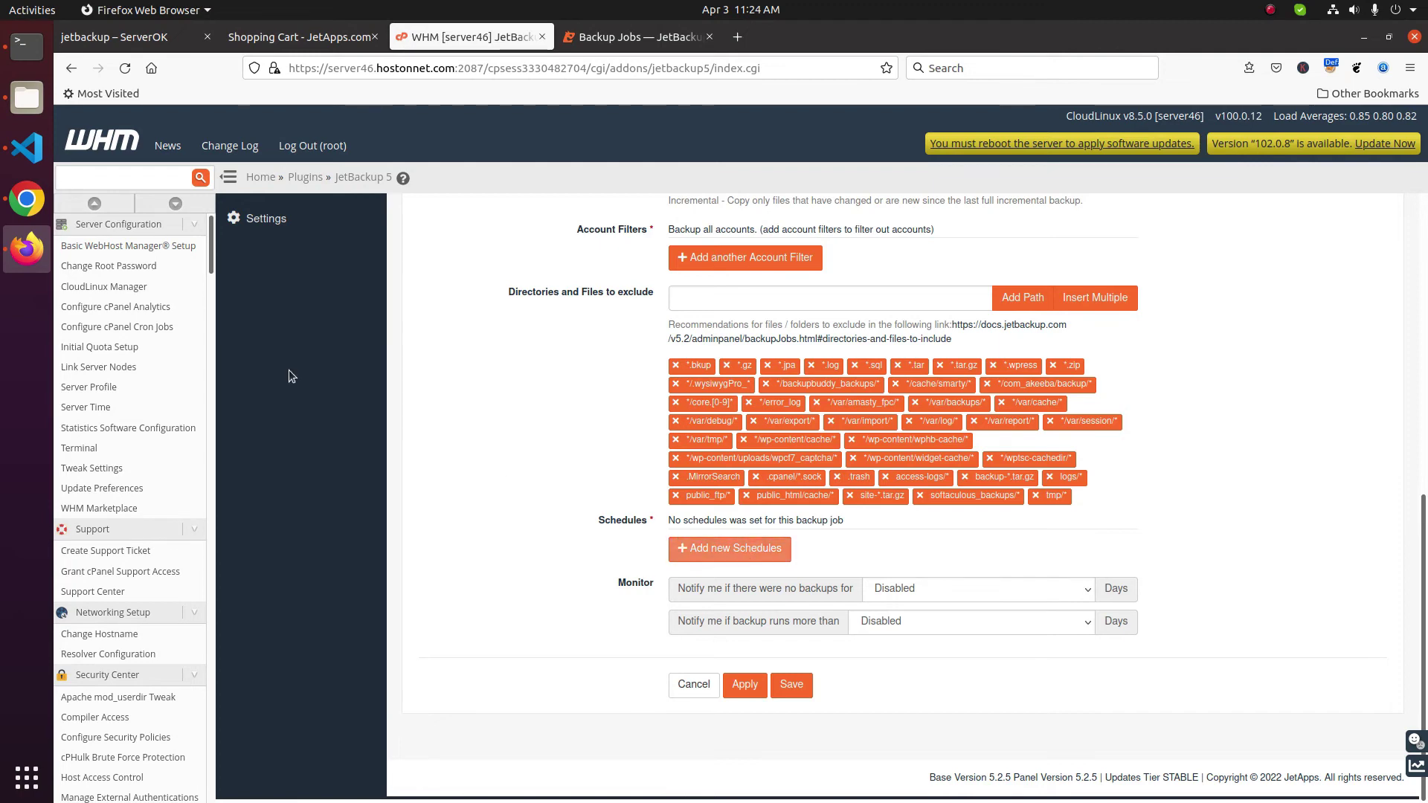
Add a Daily schedule named daily_backup covering all seven days with Backup Retain 14
click(725, 550)
text(daily_backup)
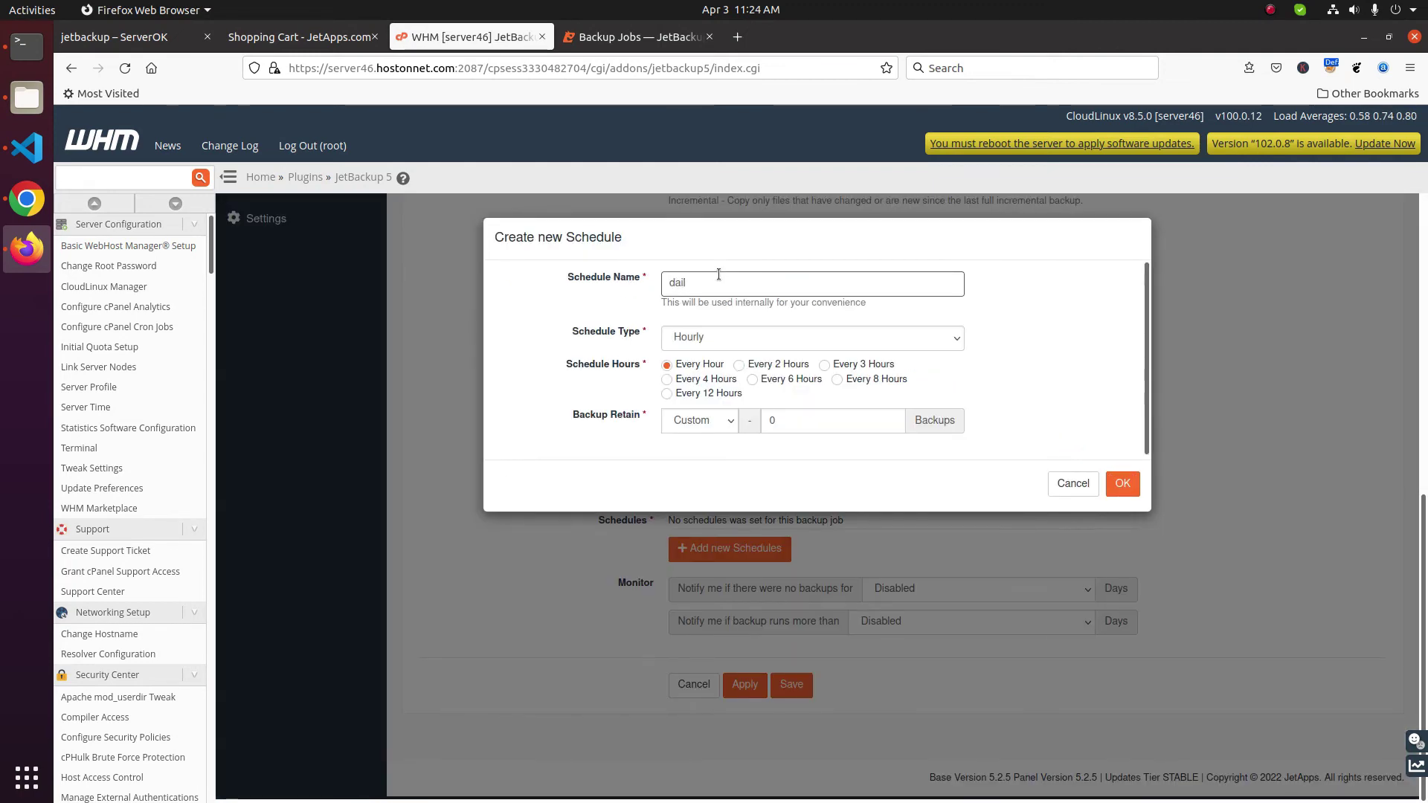
click(712, 338)
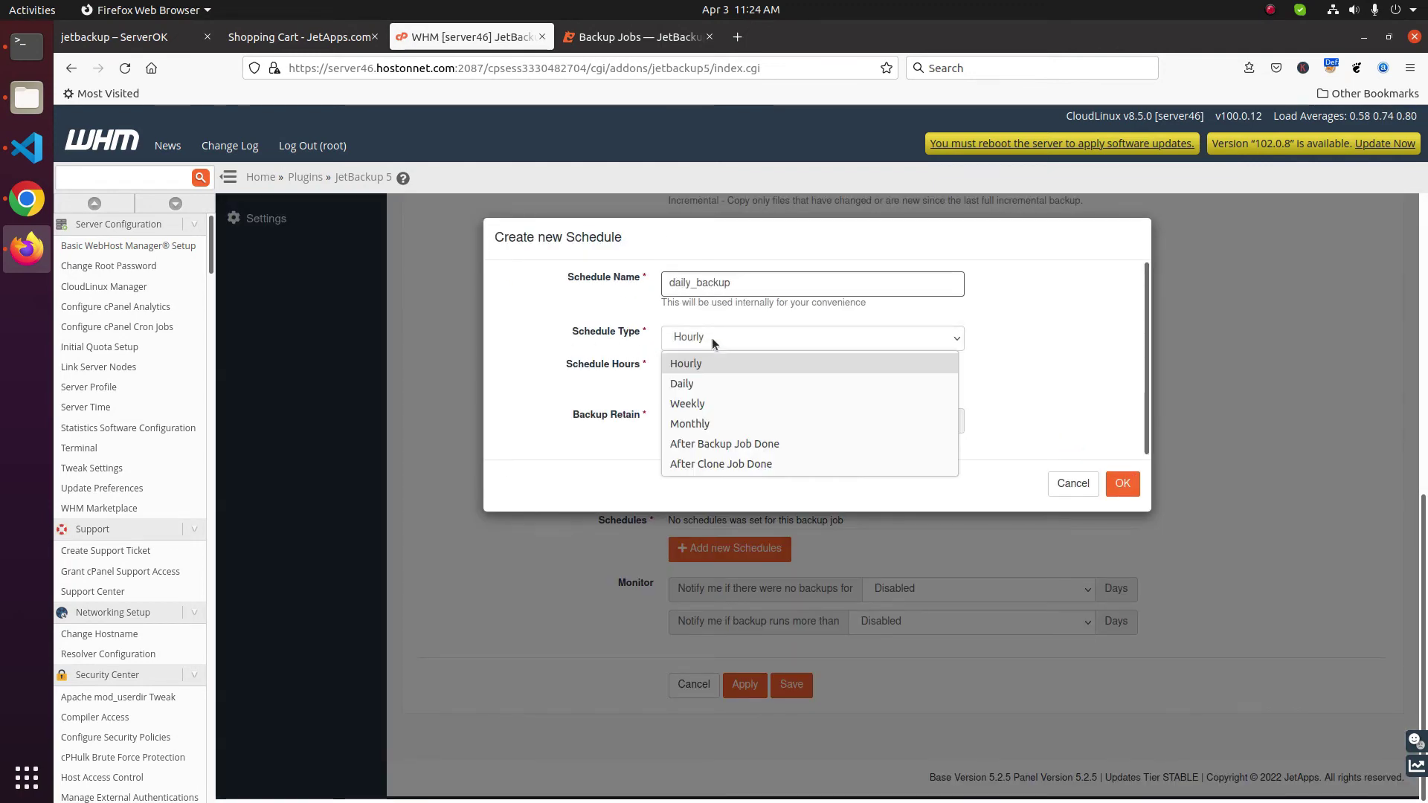
click(700, 380)
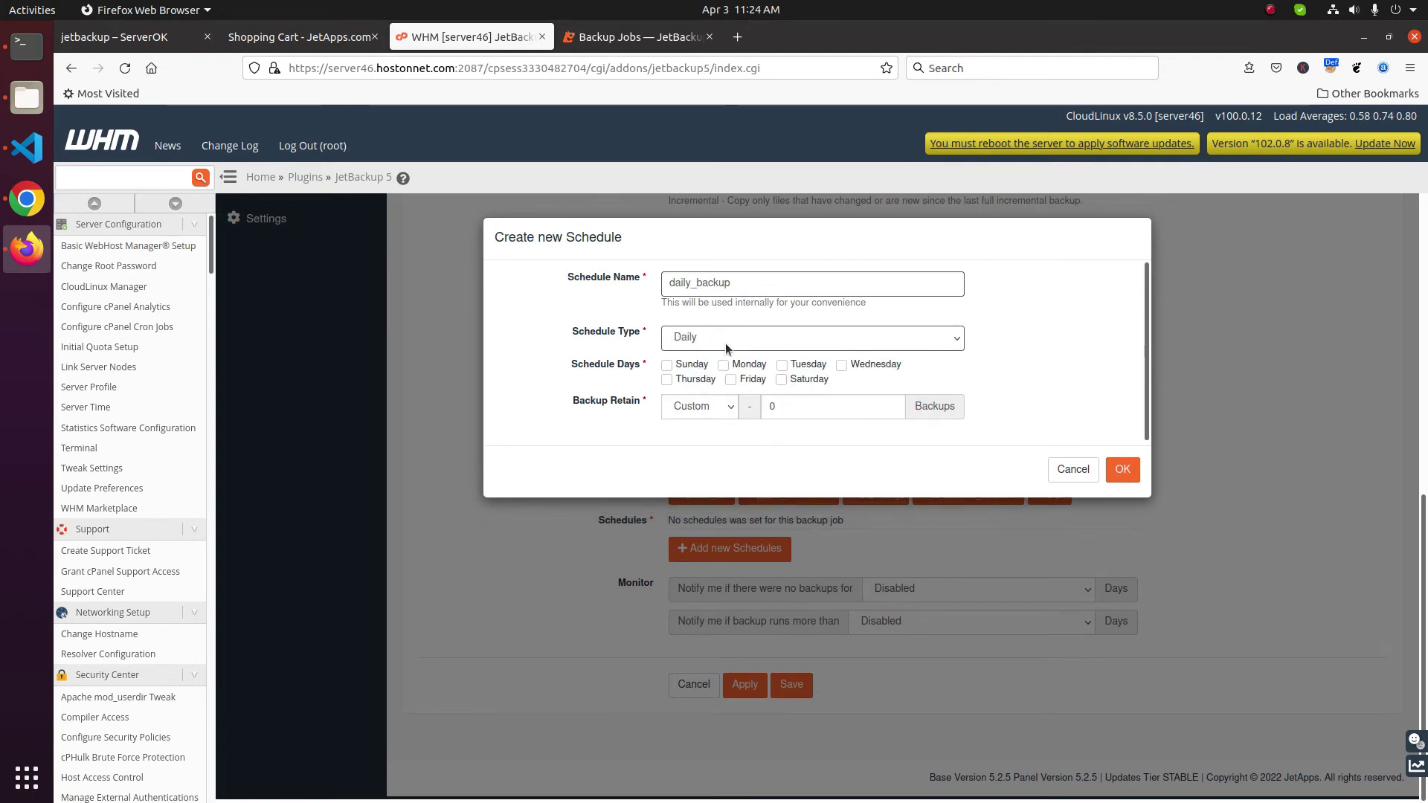
click(666, 366)
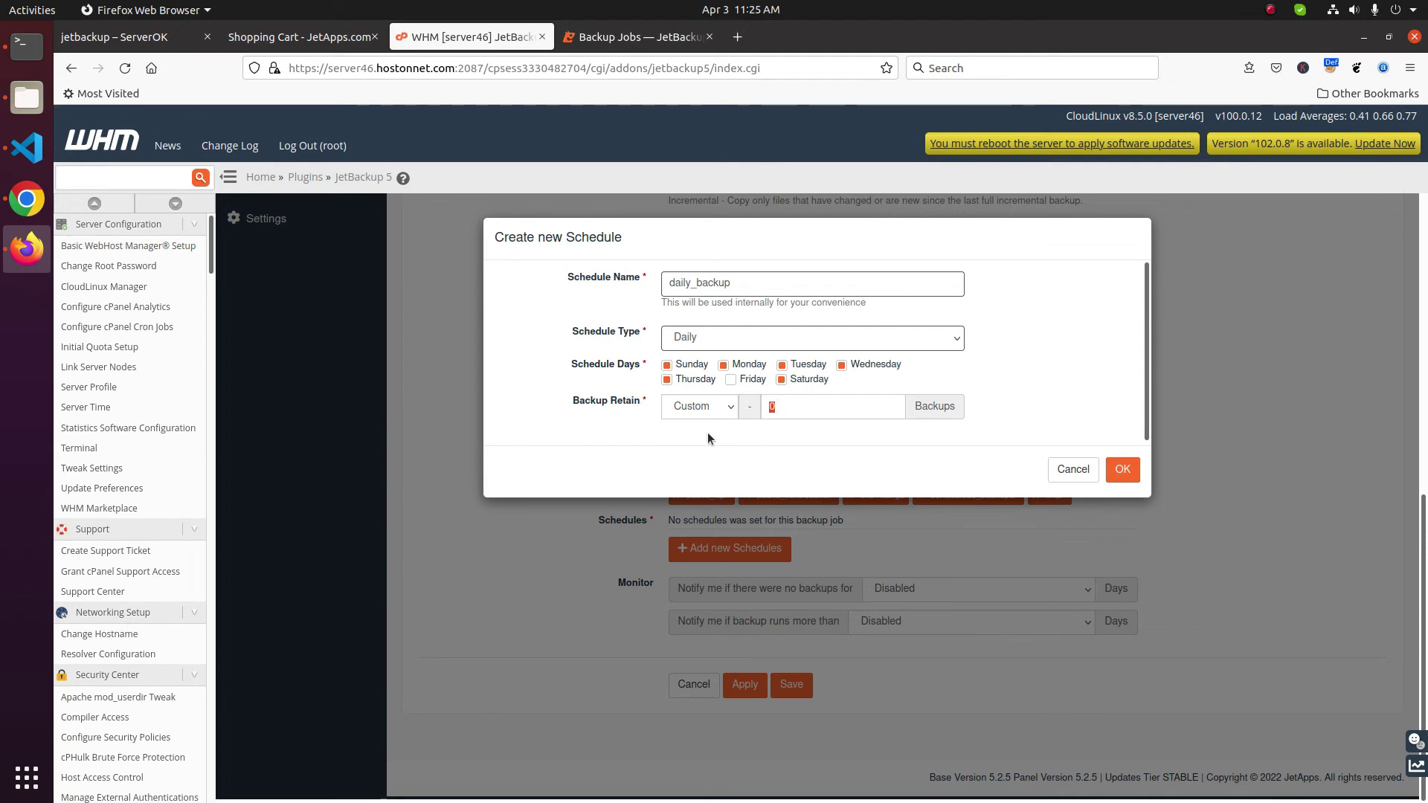
text(14)
click(731, 380)
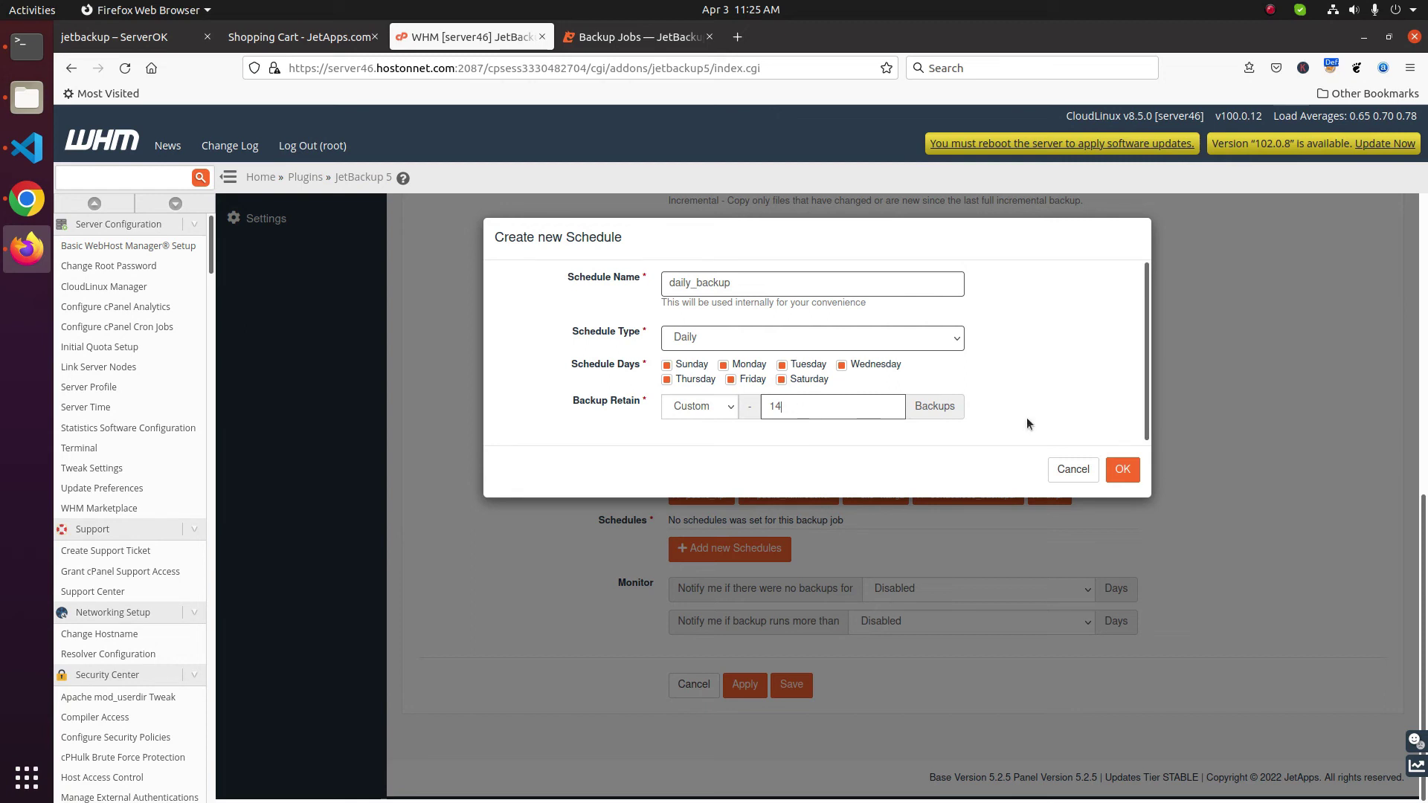
click(1122, 469)
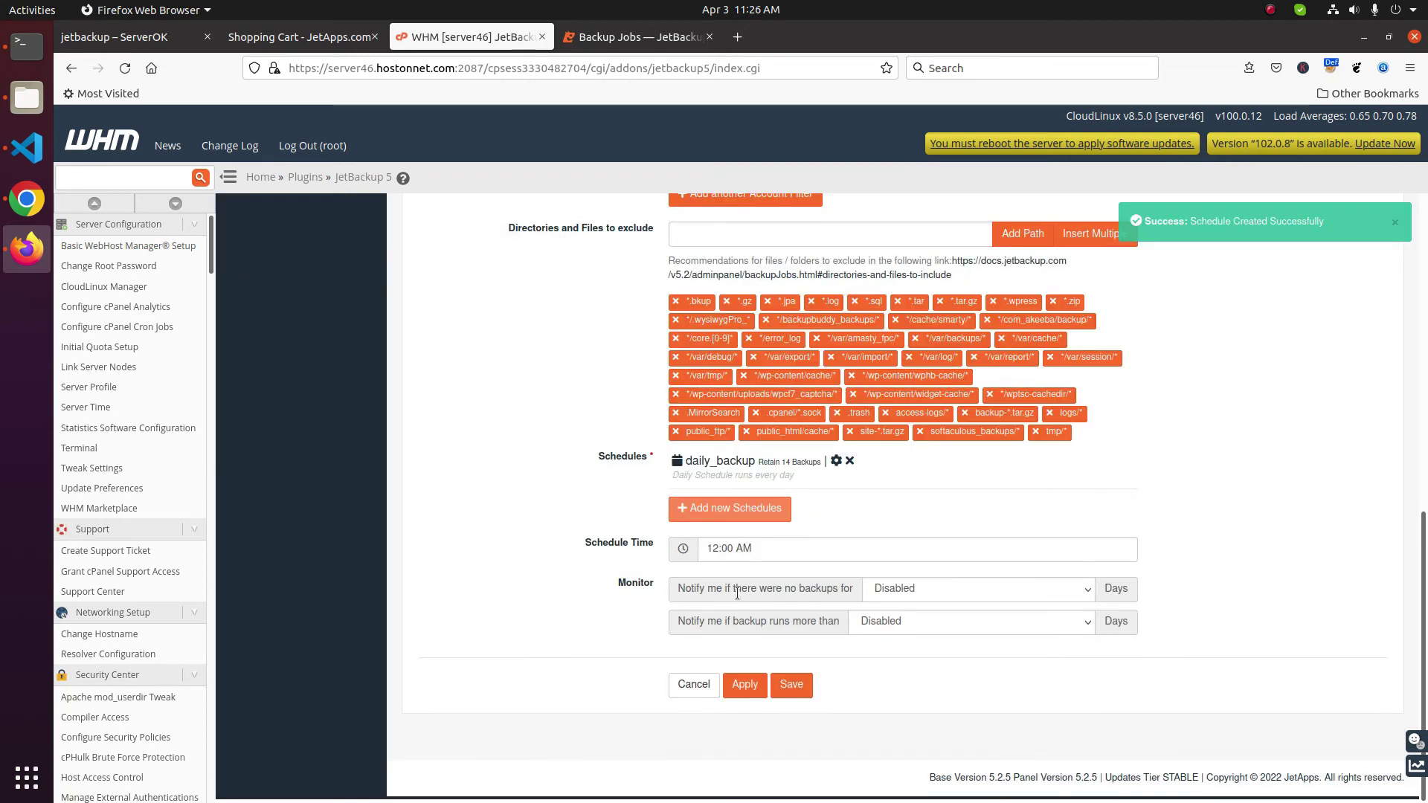
Set monitor alerts to 1 day without backups and runs over 2 days, then save DailyBackupJob
click(929, 589)
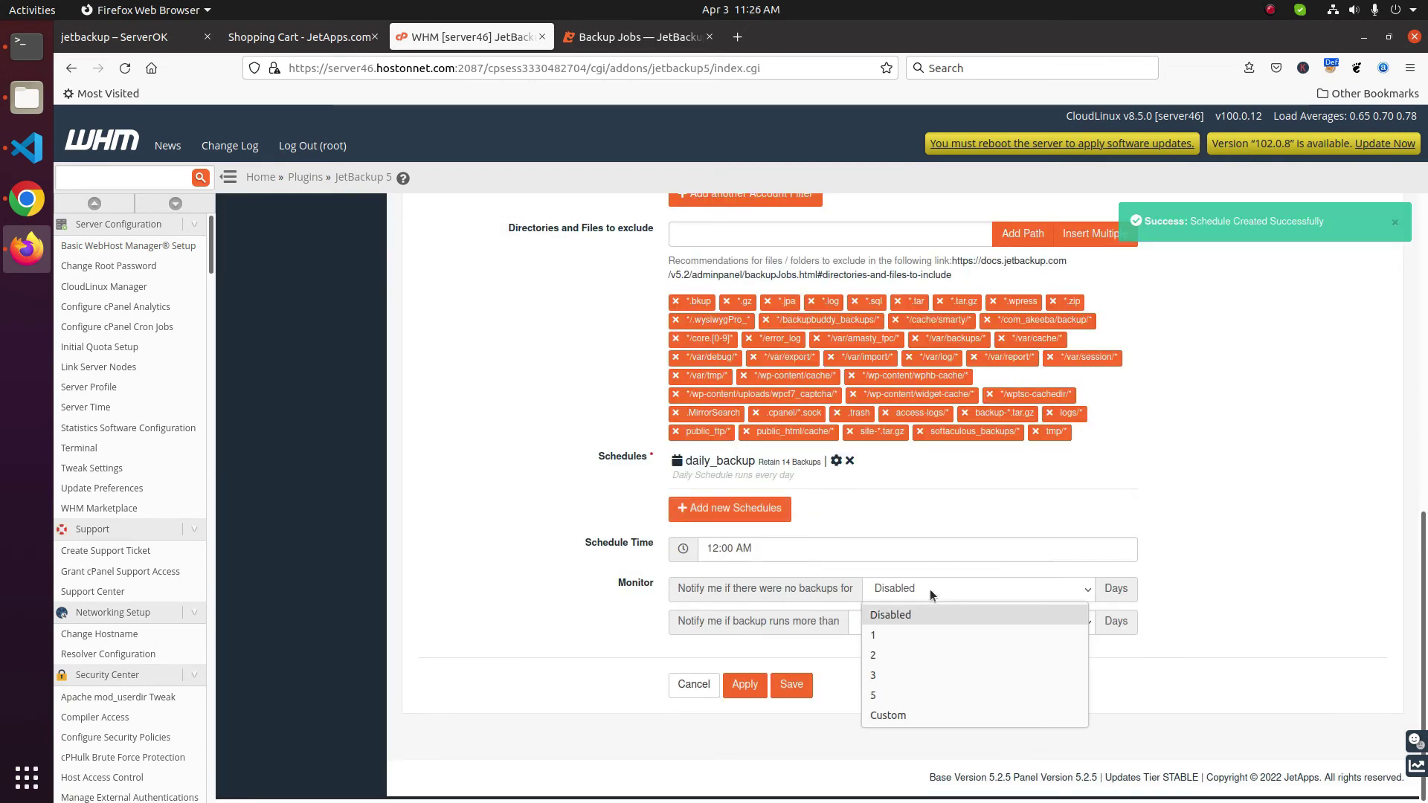
click(918, 631)
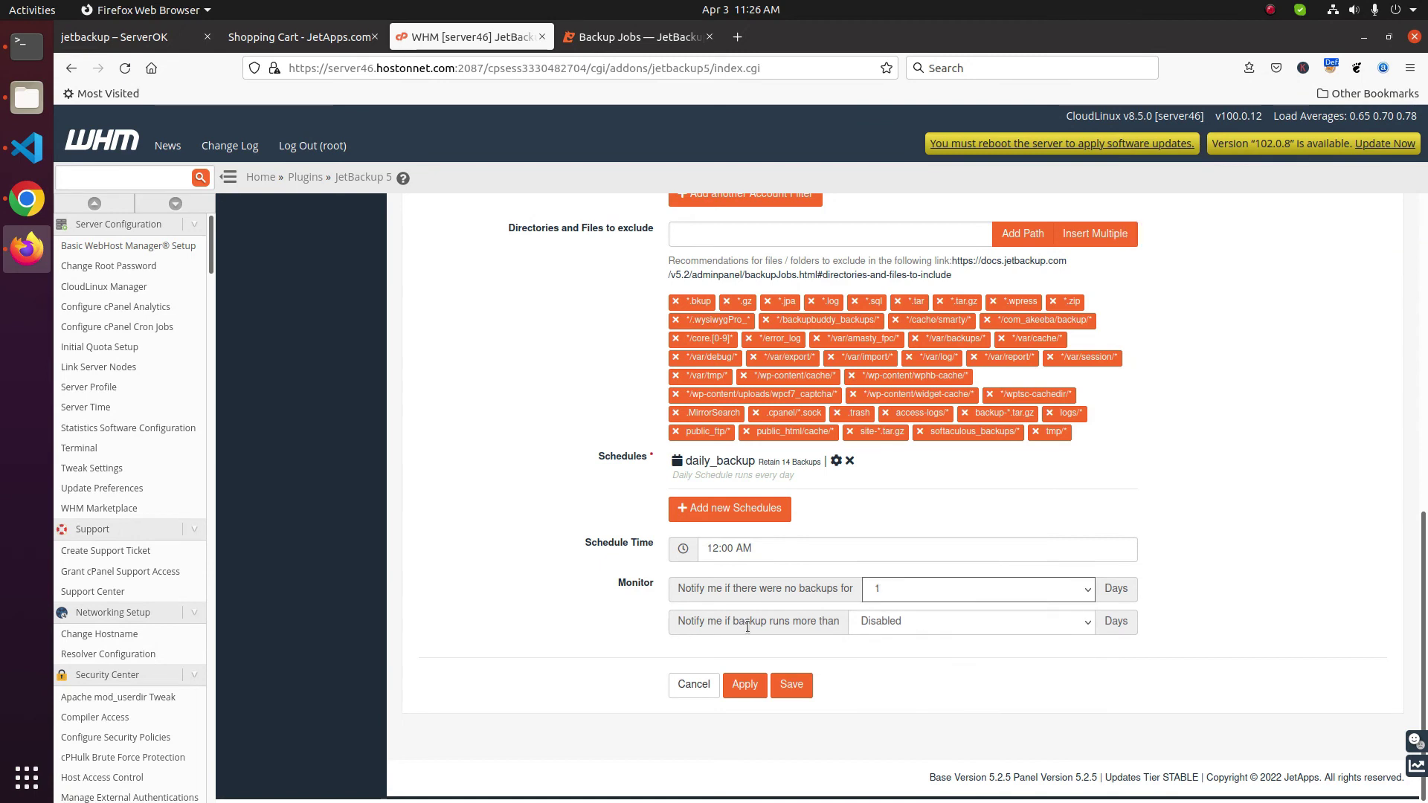
click(907, 622)
click(888, 688)
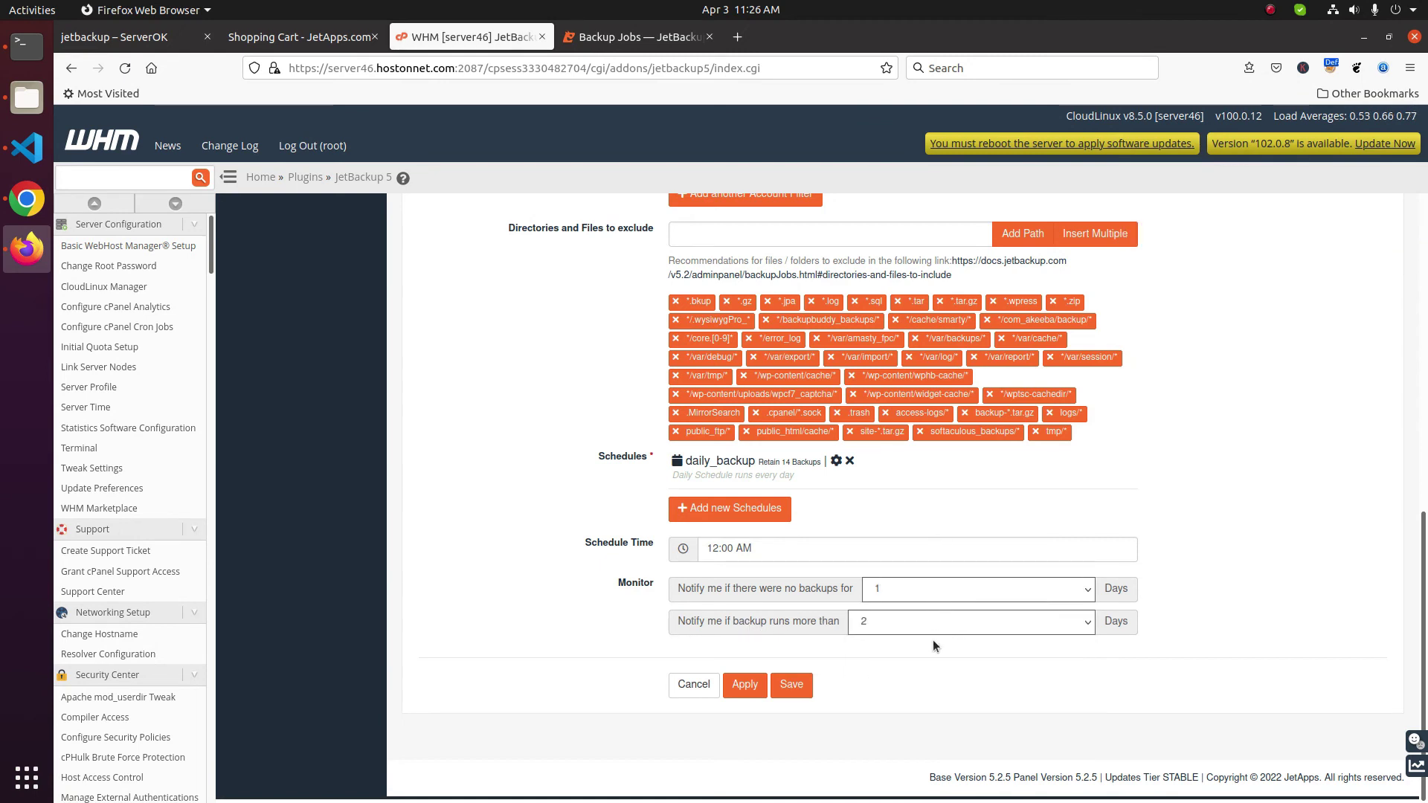
click(809, 684)
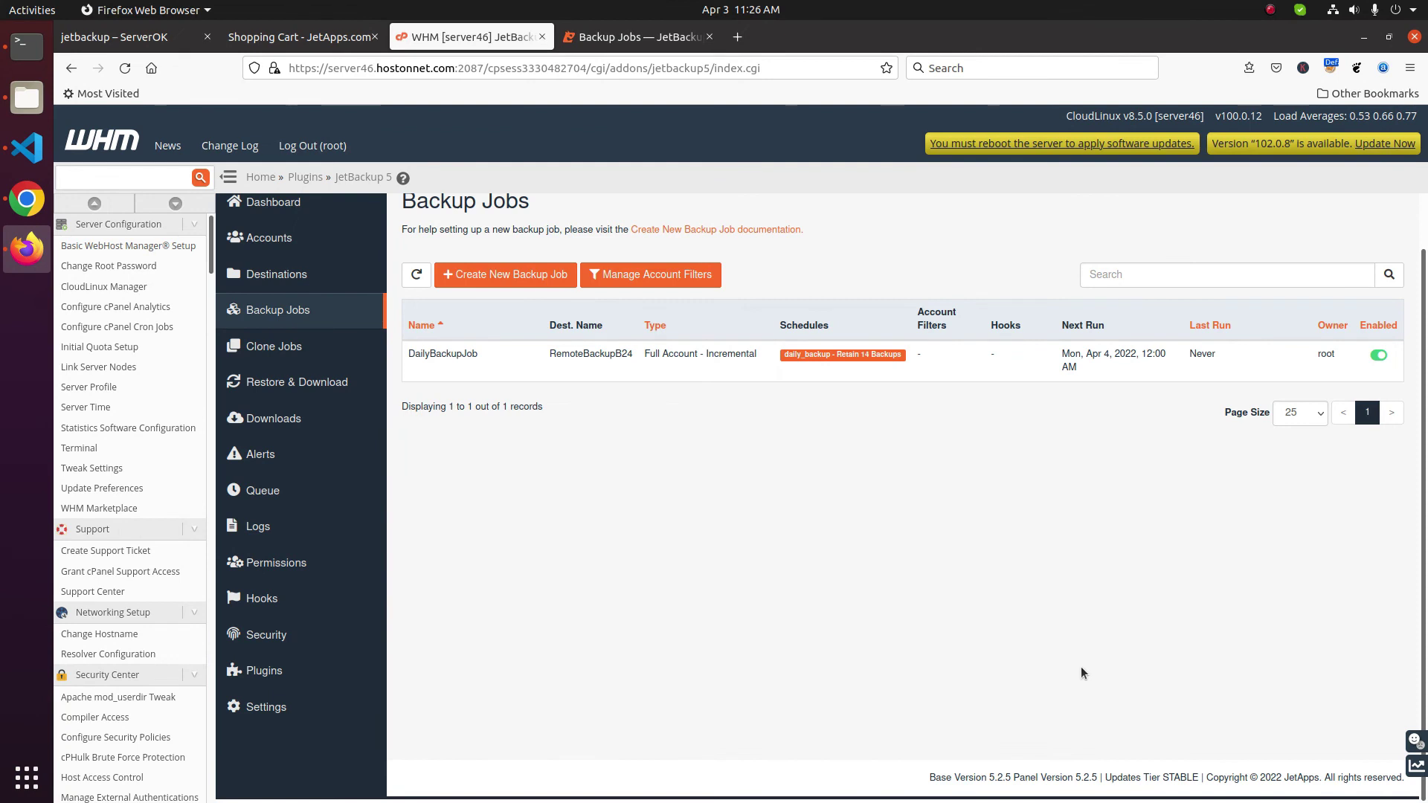
scroll(405, 413, up, 2)
Check the dashboard and accounts list, then start DailyBackupJob manually from the Backup Jobs list
click(243, 260)
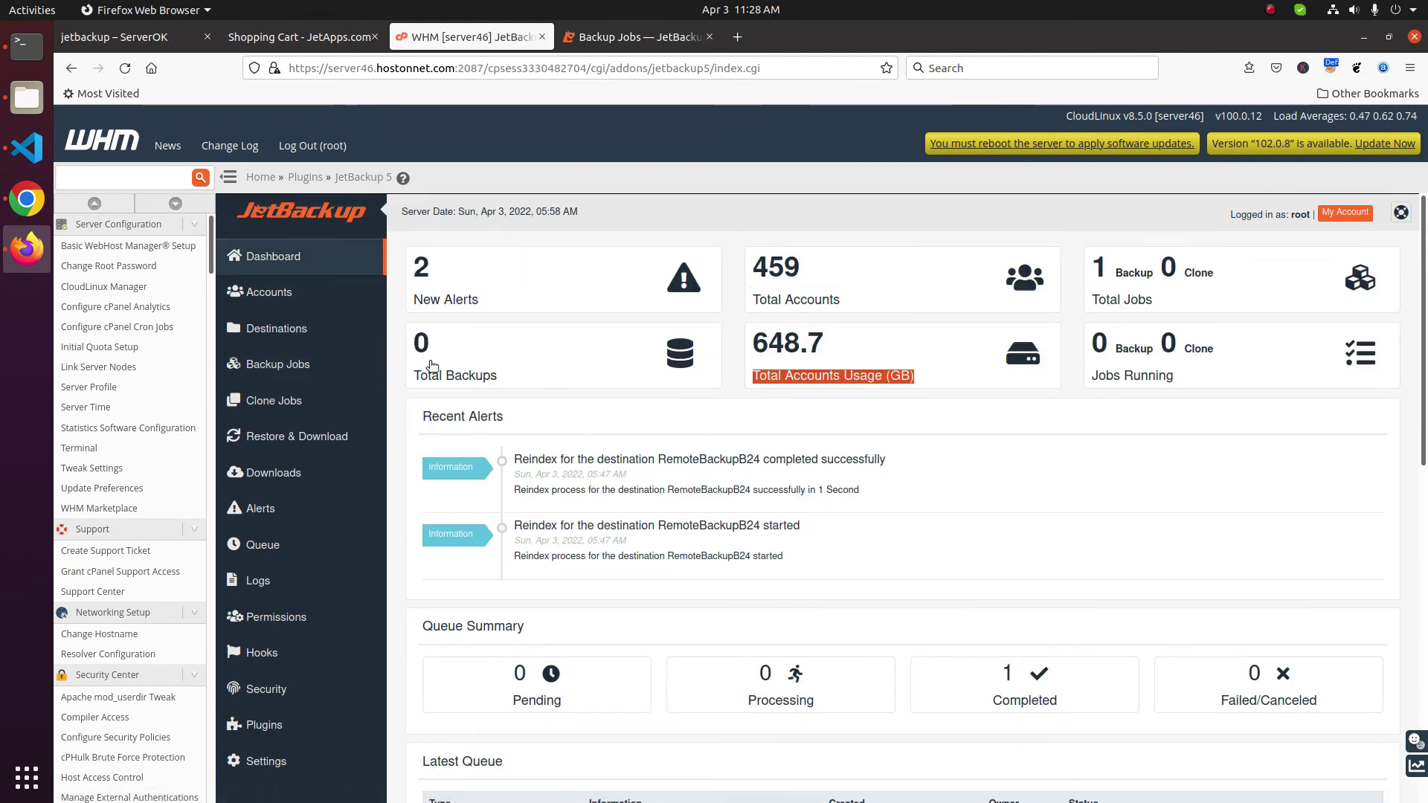
click(416, 343)
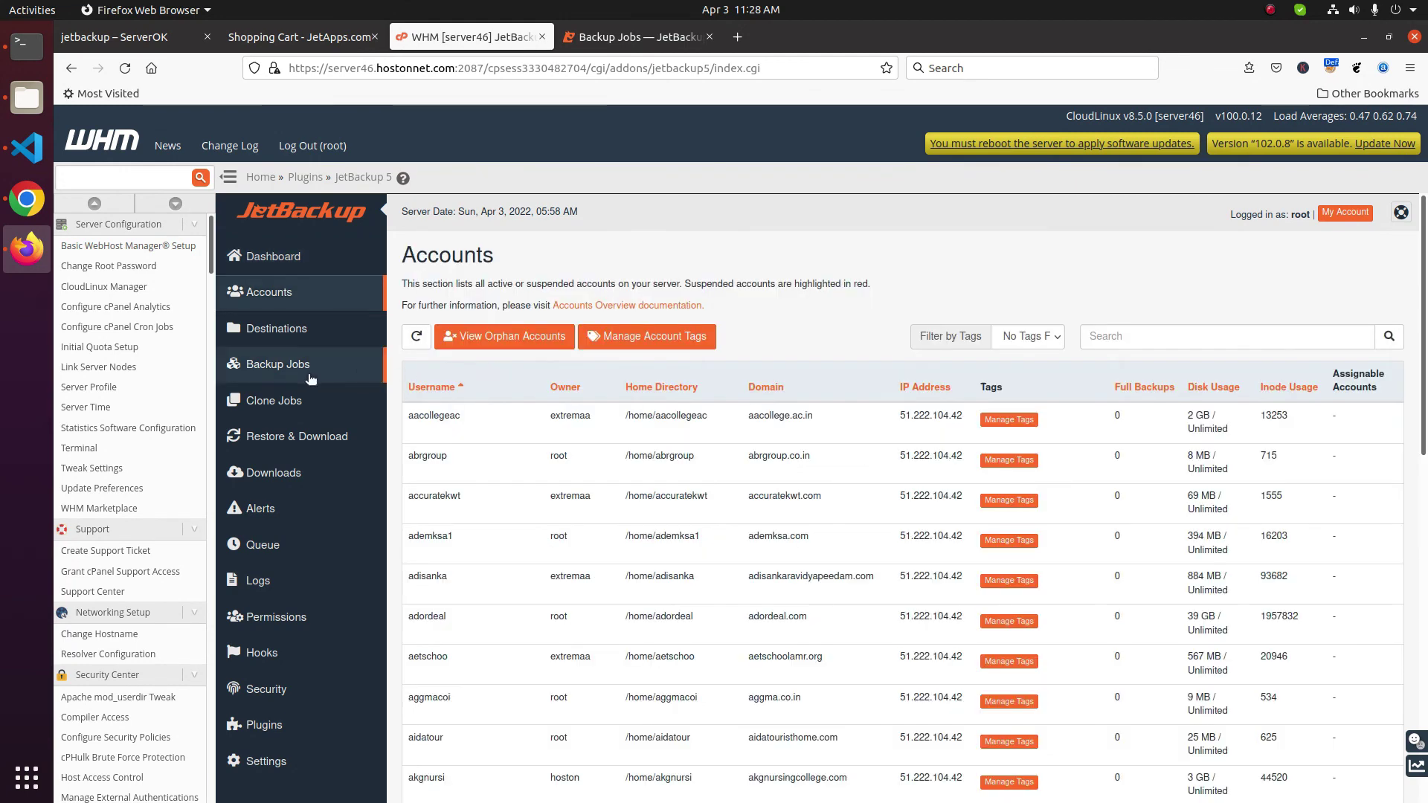
click(266, 370)
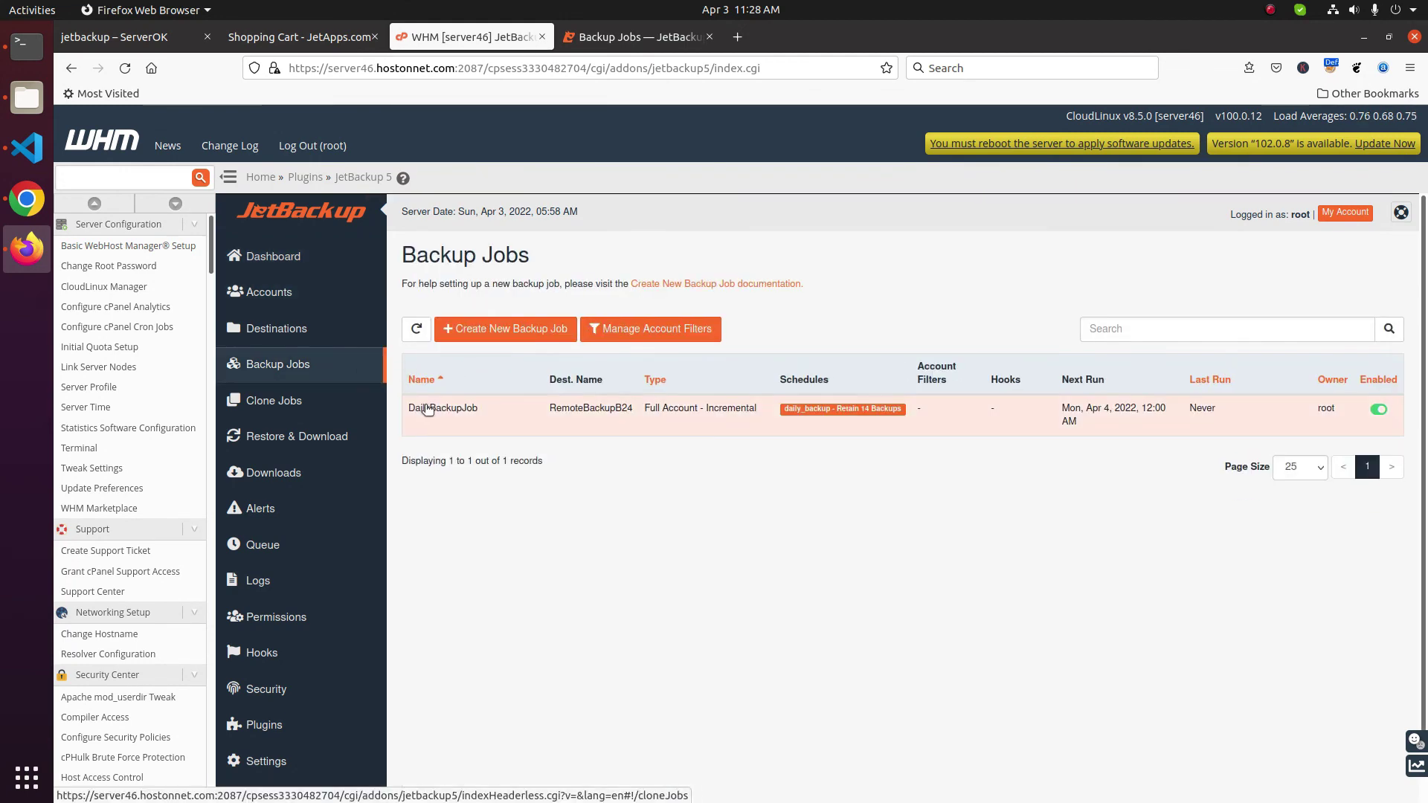
click(454, 409)
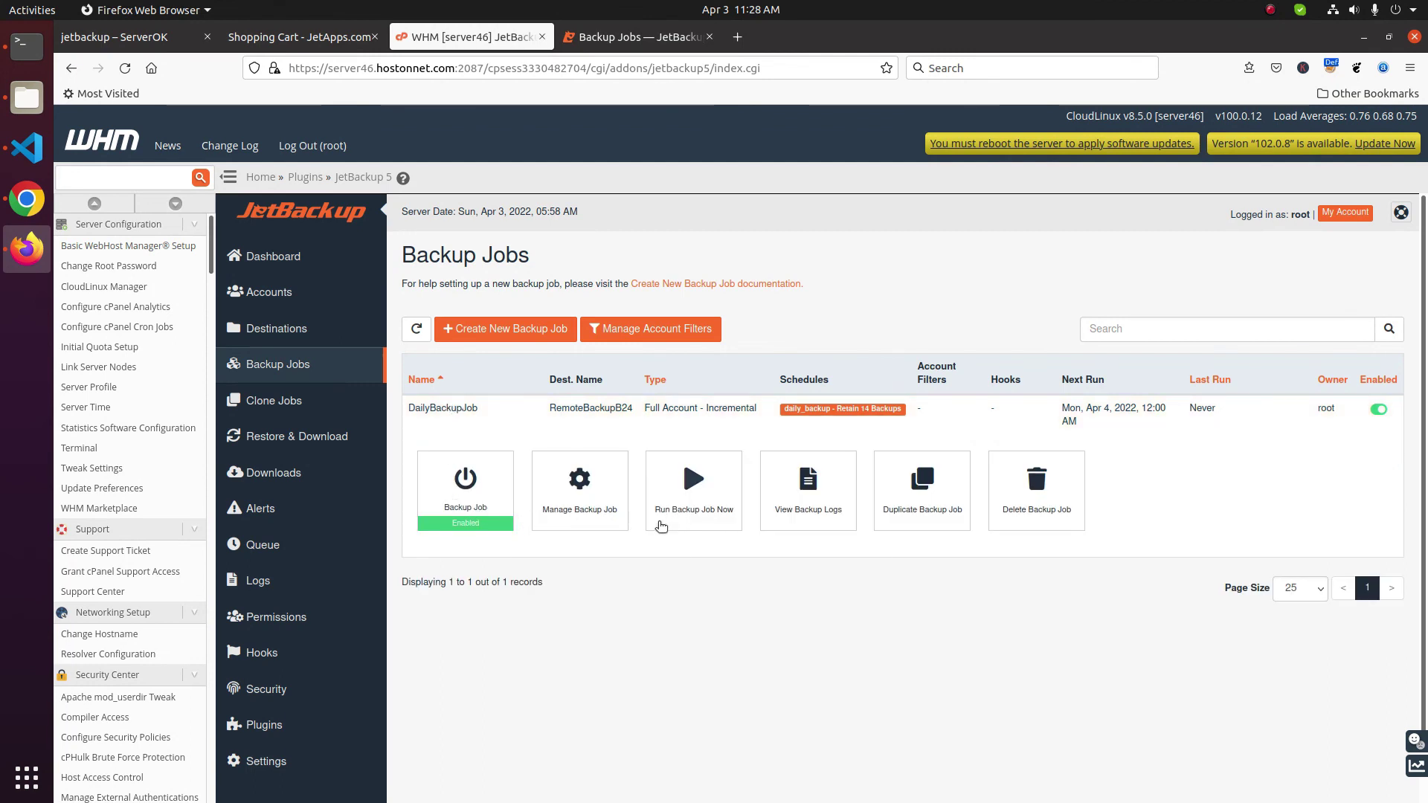
click(688, 485)
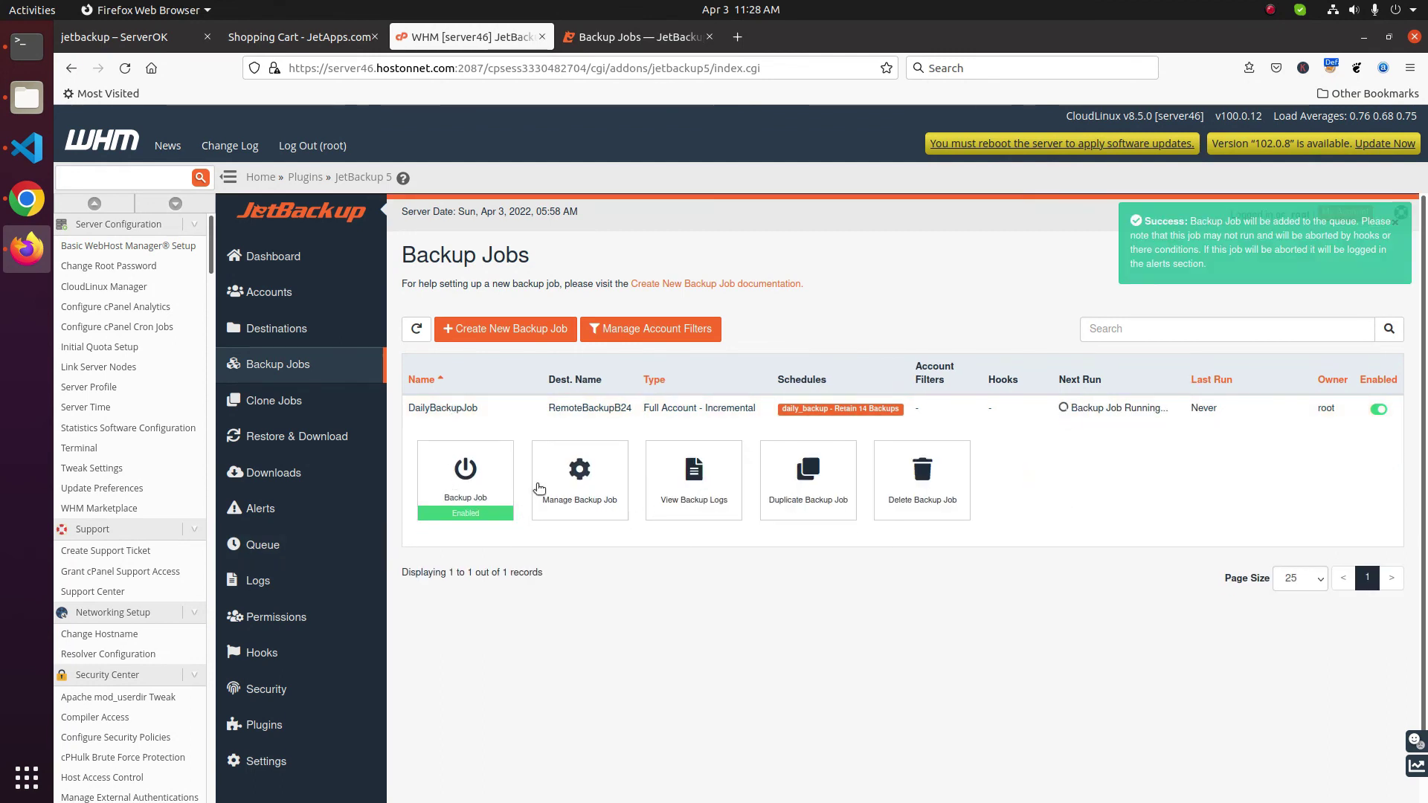